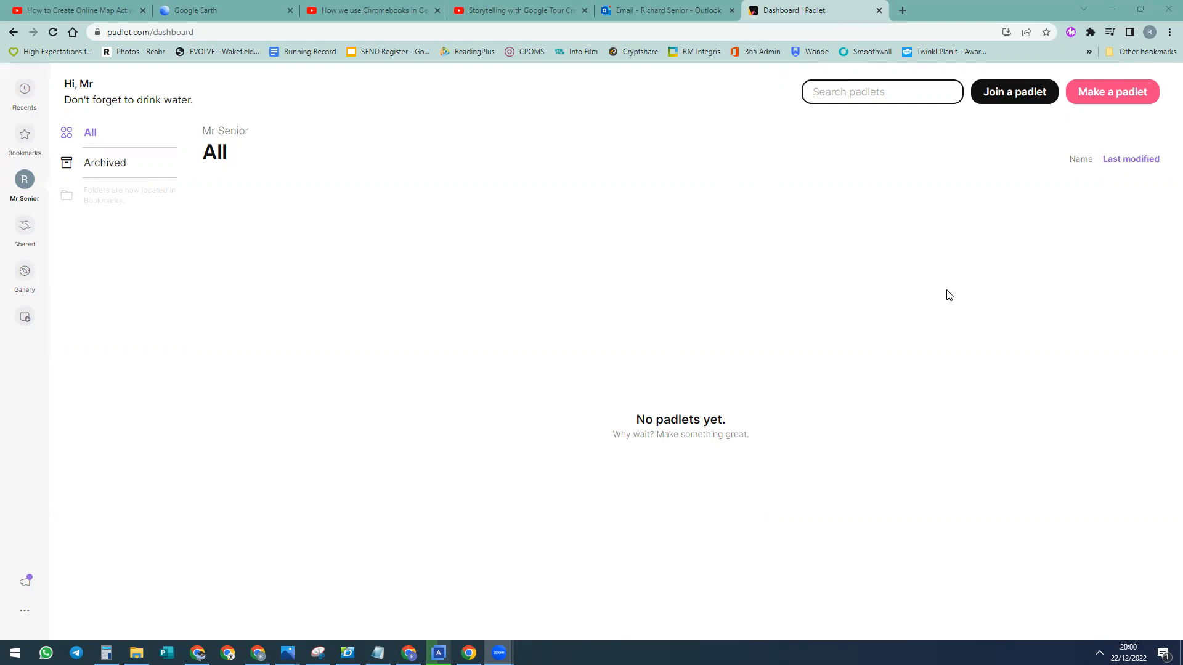
Step: Create a new padlet in the Wall format and title it WW2
{"action": "left_click", "coordinate": [1118, 95]}
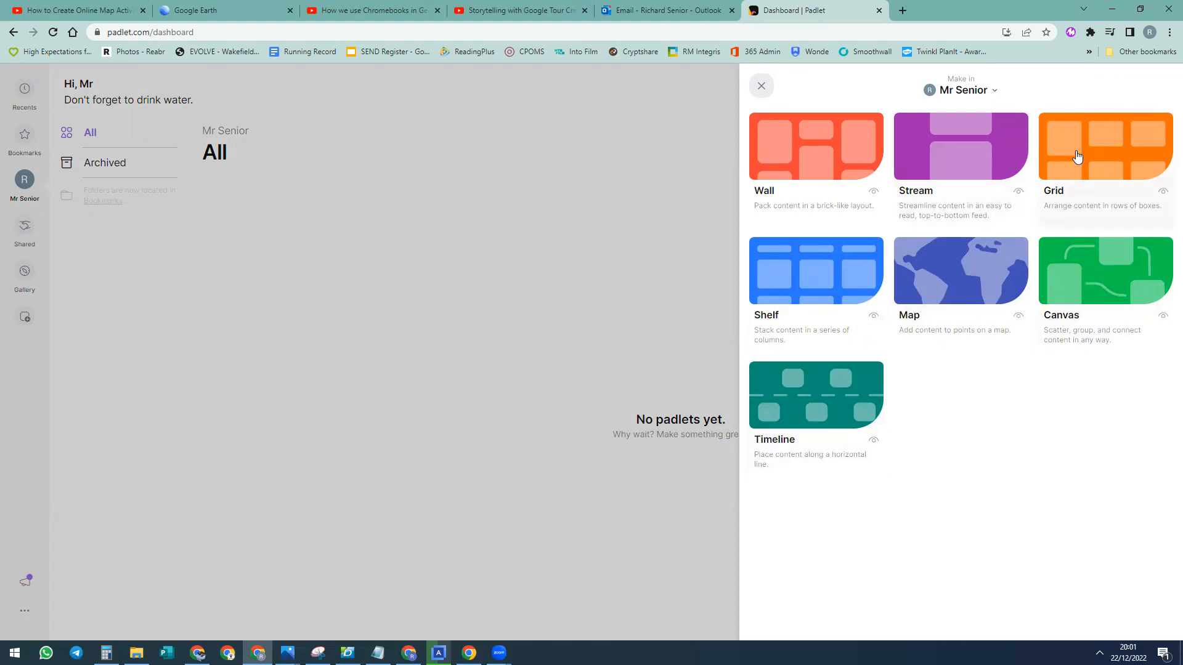
{"action": "left_click", "coordinate": [821, 154]}
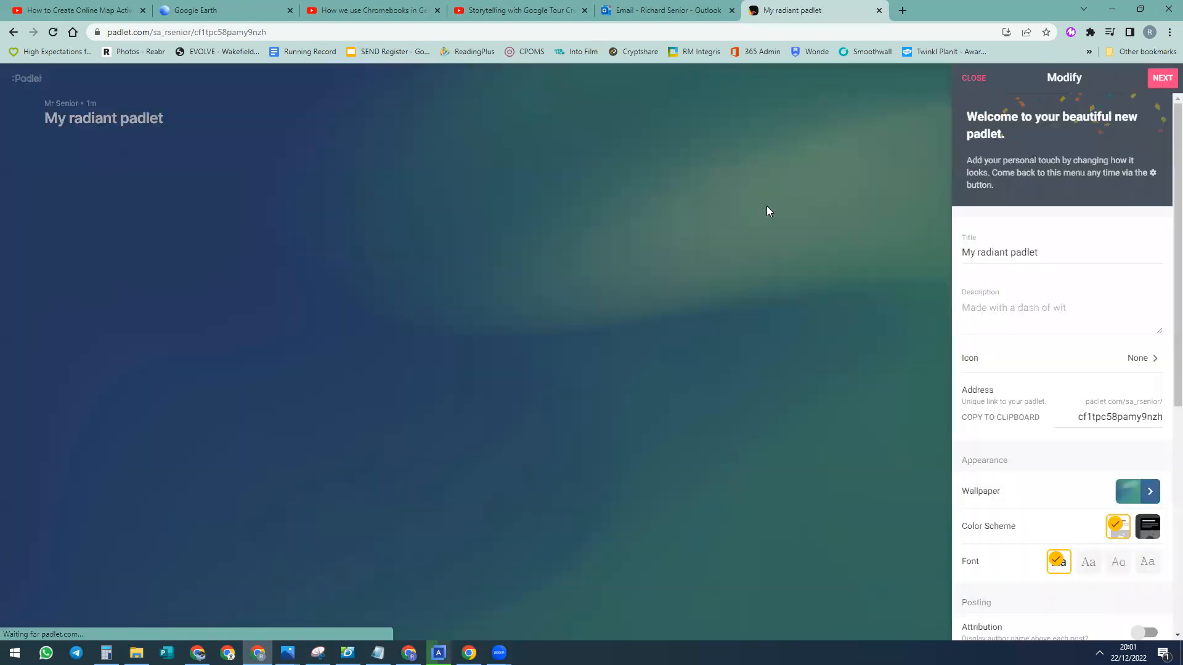
{"action": "double_click", "coordinate": [997, 255]}
{"action": "key", "text": "ctrl+a"}
{"action": "type", "text": "WW2"}
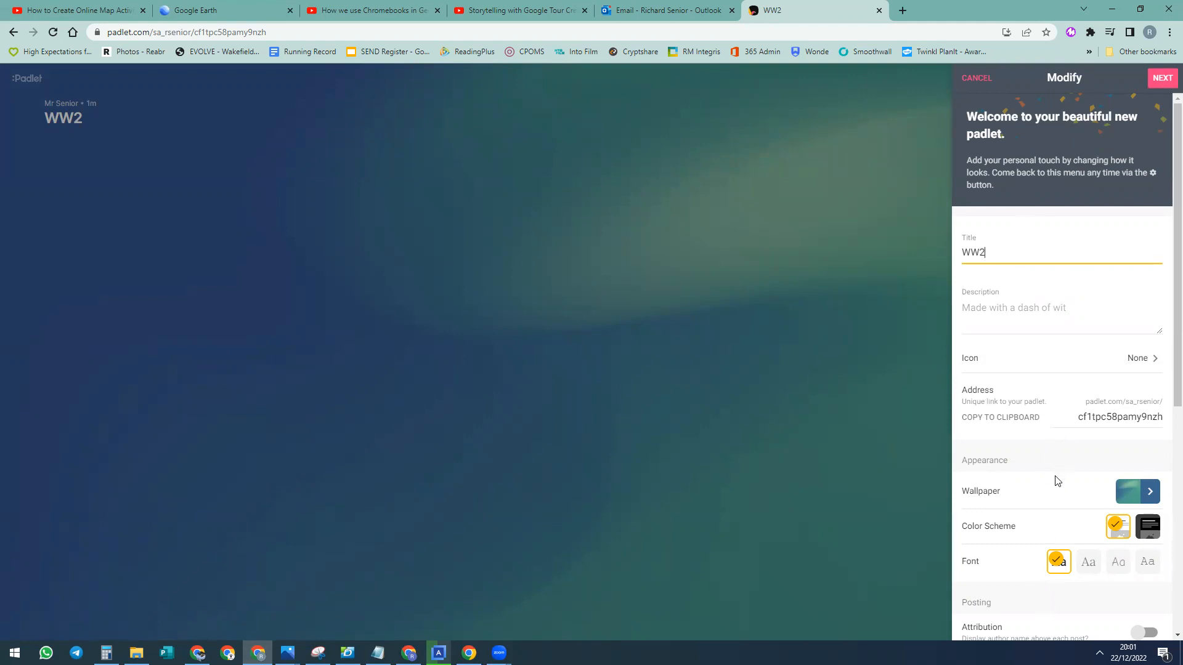
Step: Review the new padlet's settings and copy its address to the clipboard
{"action": "scroll", "coordinate": [1055, 479], "scroll_direction": "down", "scroll_amount": 6}
{"action": "scroll", "coordinate": [1053, 483], "scroll_direction": "down", "scroll_amount": 1}
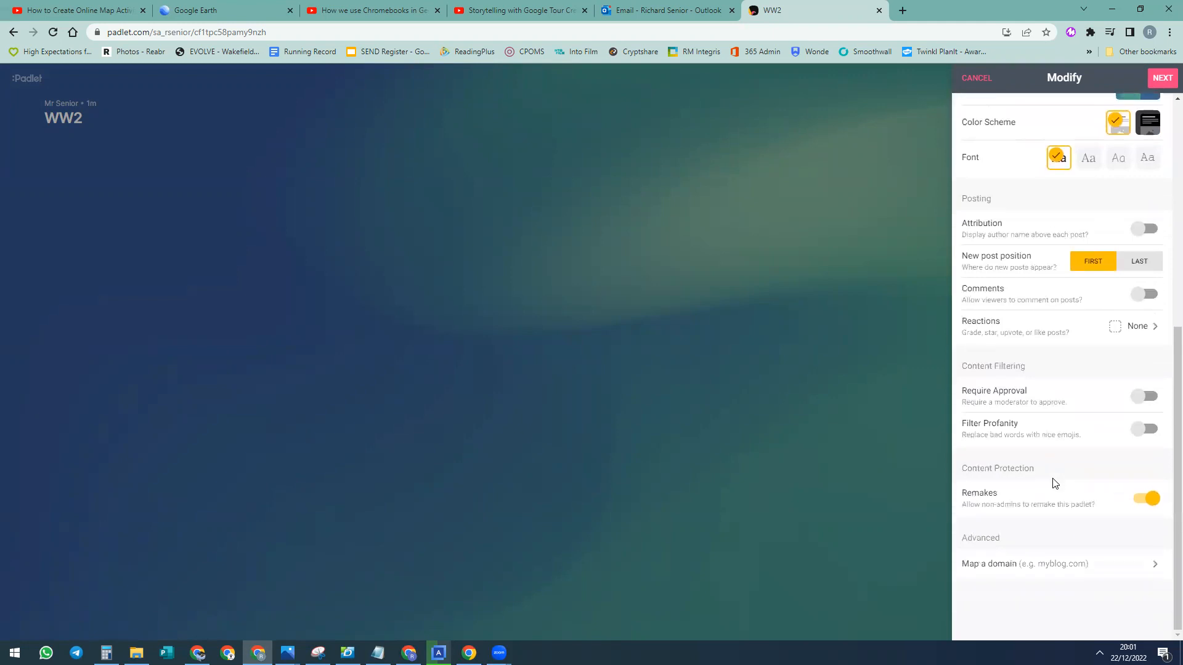
{"action": "scroll", "coordinate": [1059, 382], "scroll_direction": "up", "scroll_amount": 7}
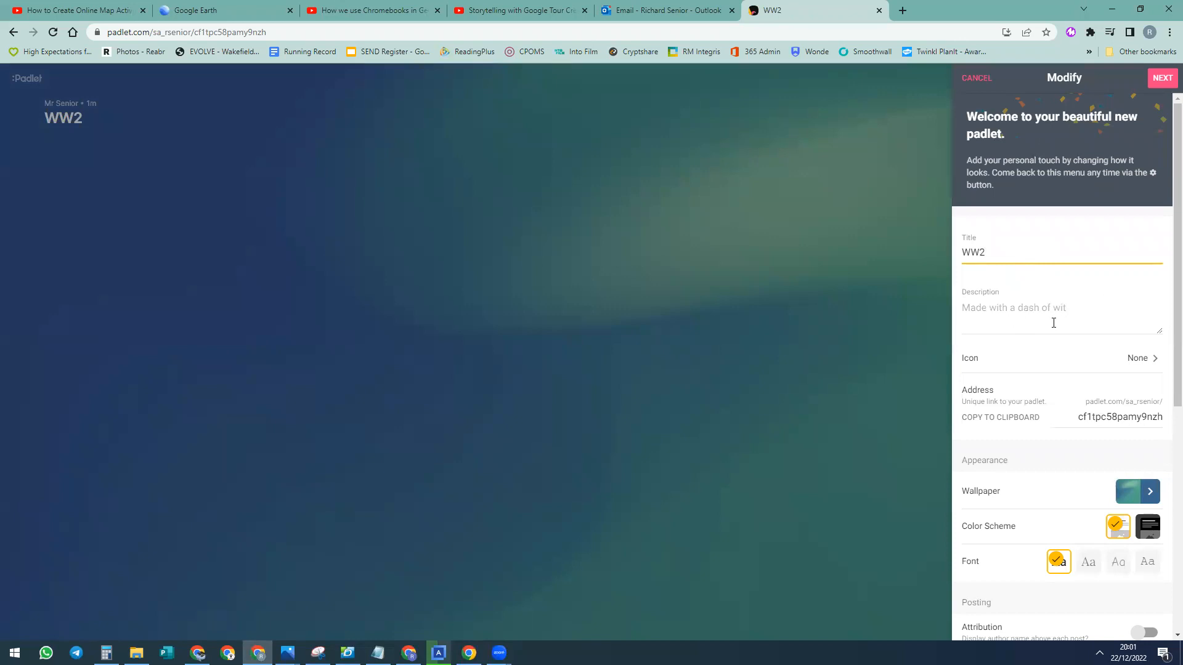
{"action": "scroll", "coordinate": [1064, 422], "scroll_direction": "down", "scroll_amount": 1}
{"action": "left_click", "coordinate": [980, 364]}
{"action": "scroll", "coordinate": [1061, 436], "scroll_direction": "down", "scroll_amount": 1}
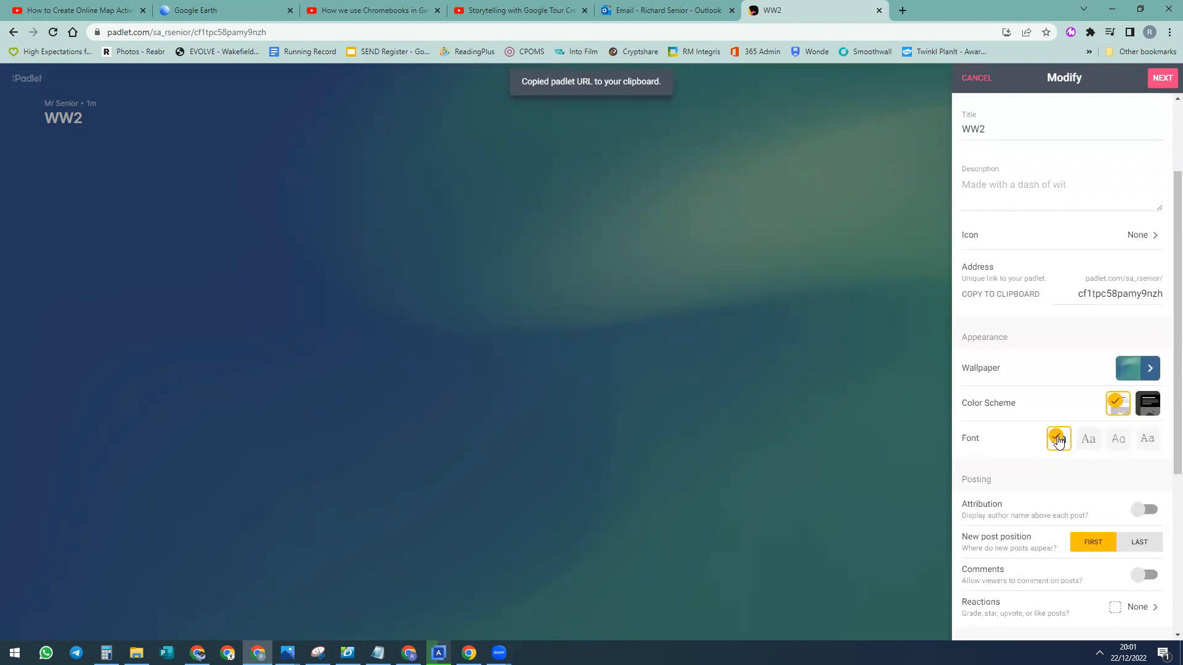
Step: Search for a custom wallpaper image for the padlet using the term "concentration camp"
{"action": "left_click", "coordinate": [1150, 372]}
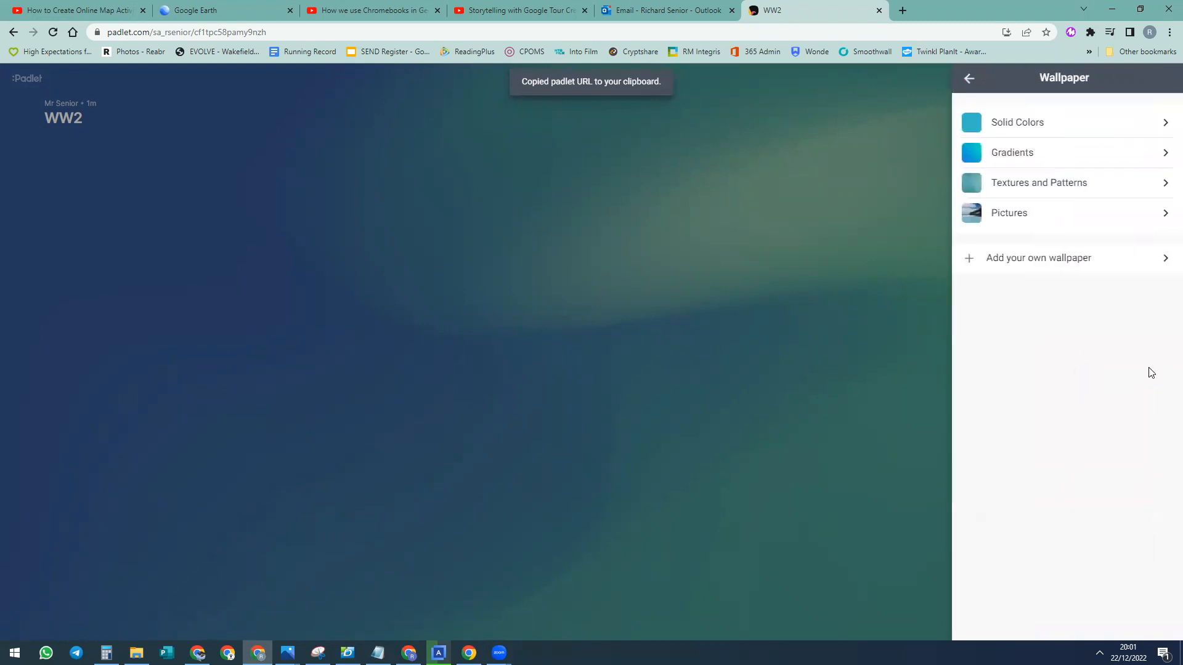
{"action": "left_click", "coordinate": [1007, 267]}
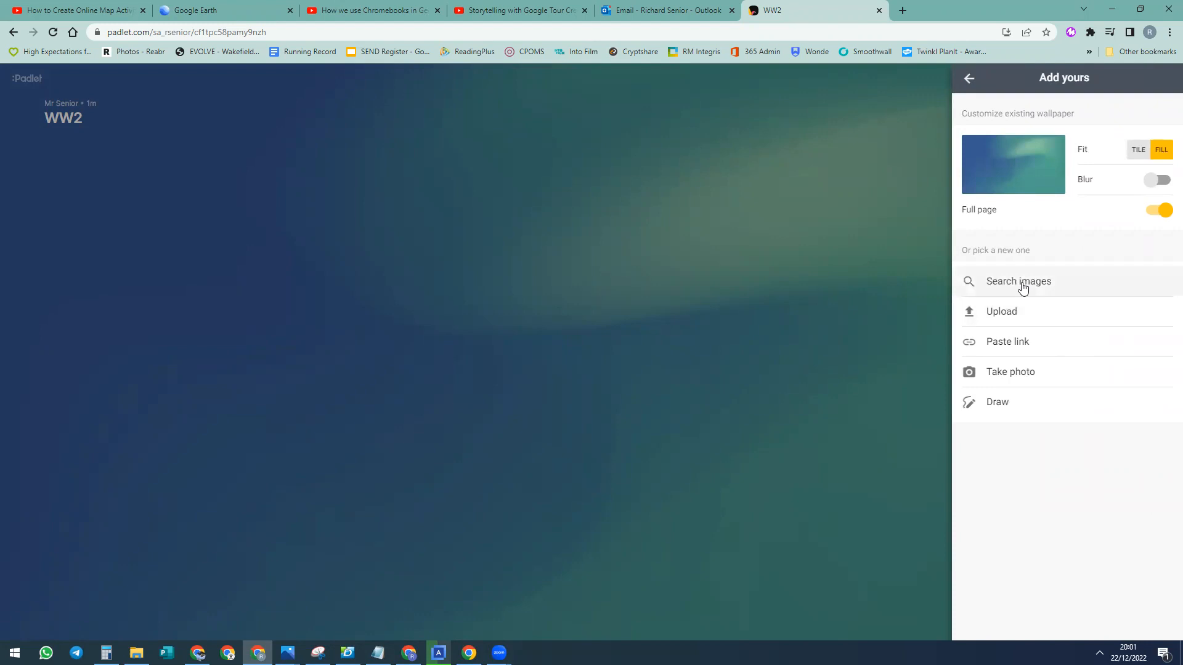
{"action": "left_click", "coordinate": [1022, 287]}
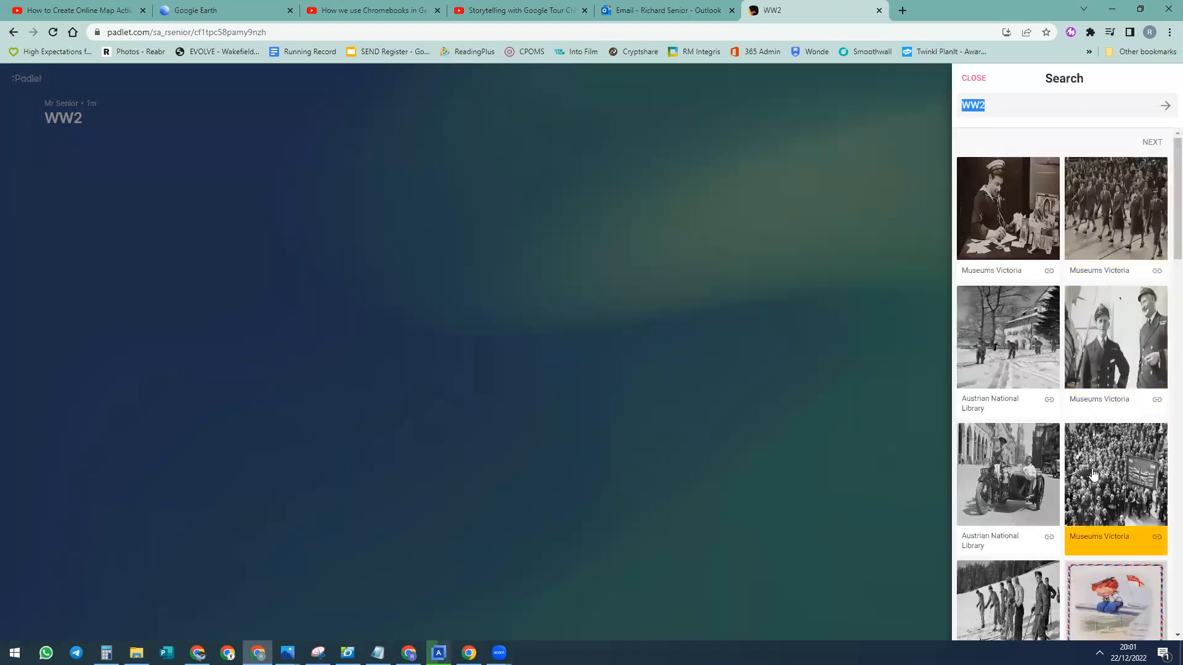
{"action": "scroll", "coordinate": [1094, 474], "scroll_direction": "down", "scroll_amount": 10}
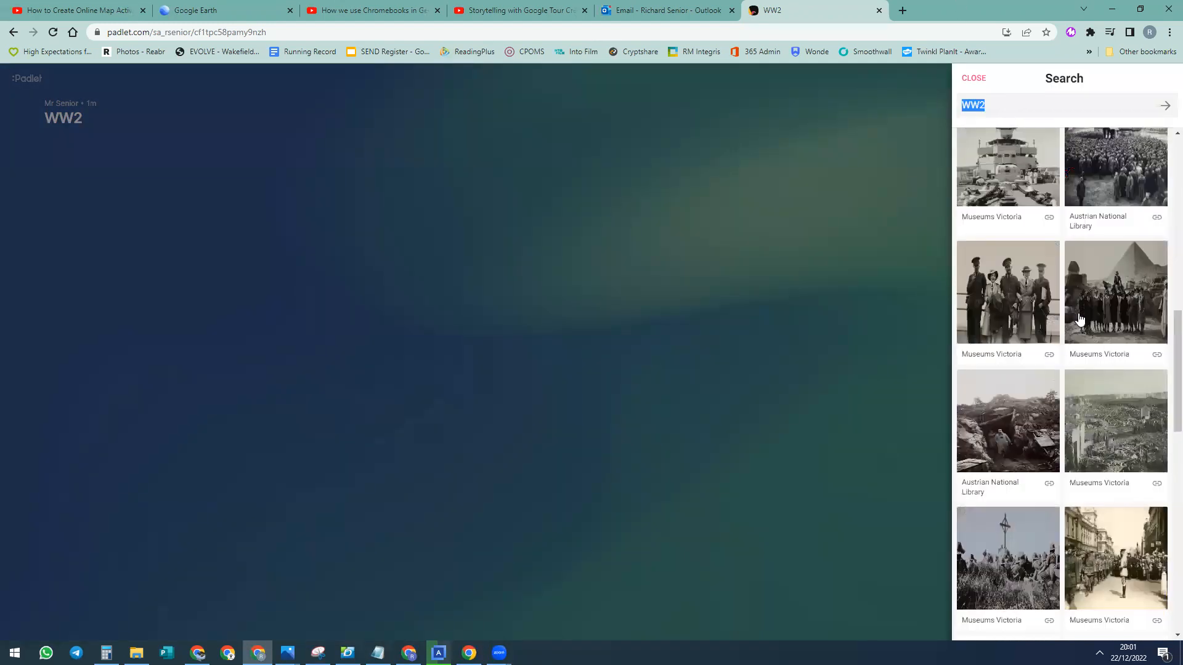
{"action": "scroll", "coordinate": [1079, 318], "scroll_direction": "down", "scroll_amount": 5}
{"action": "type", "text": "concentrat"}
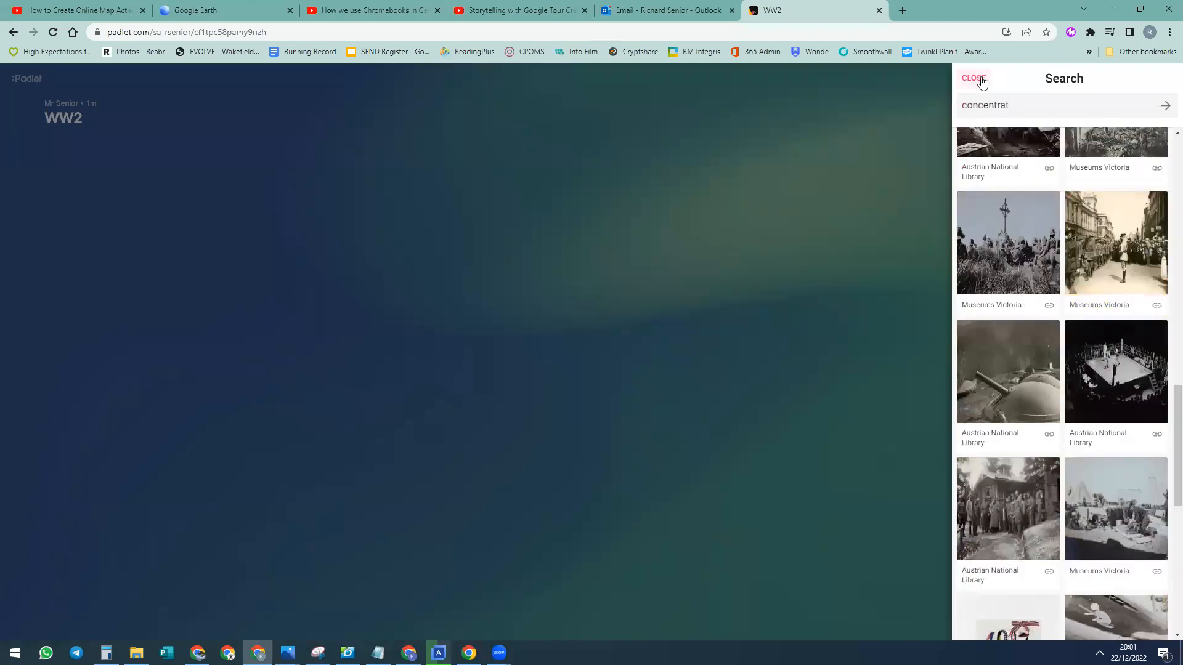
{"action": "type", "text": "ion camp"}
{"action": "key", "text": "Return"}
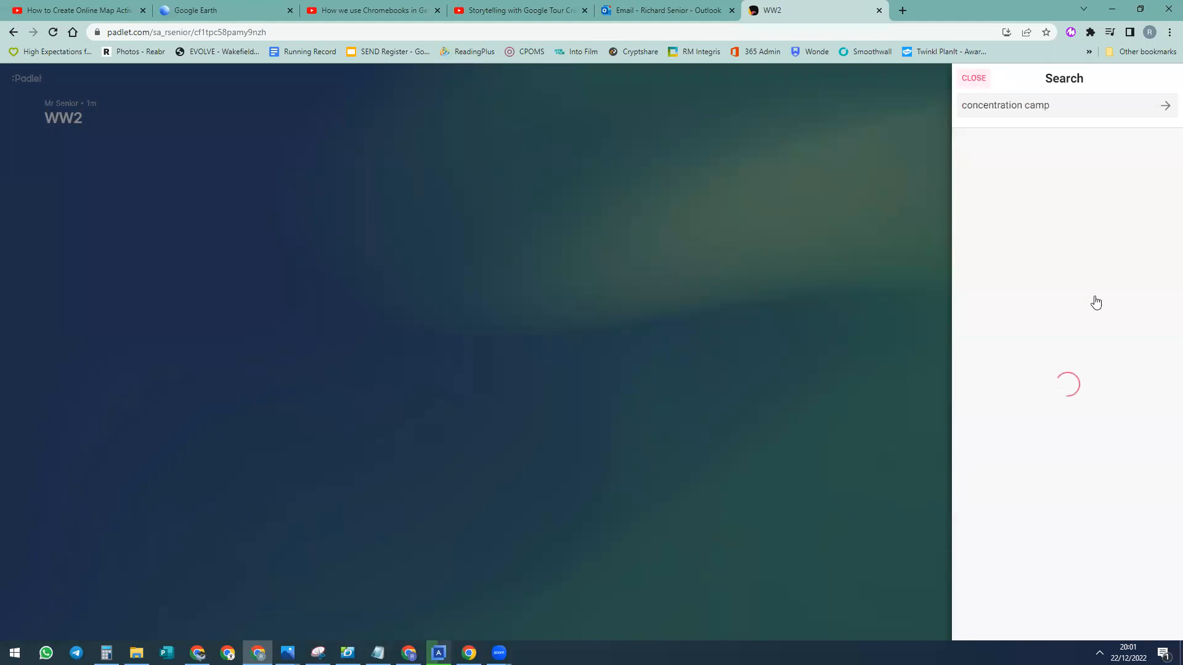
Step: Set the black-and-white photo of the camp gatehouse with railway tracks as wallpaper and return to the padlet settings
{"action": "scroll", "coordinate": [1112, 335], "scroll_direction": "down", "scroll_amount": 7}
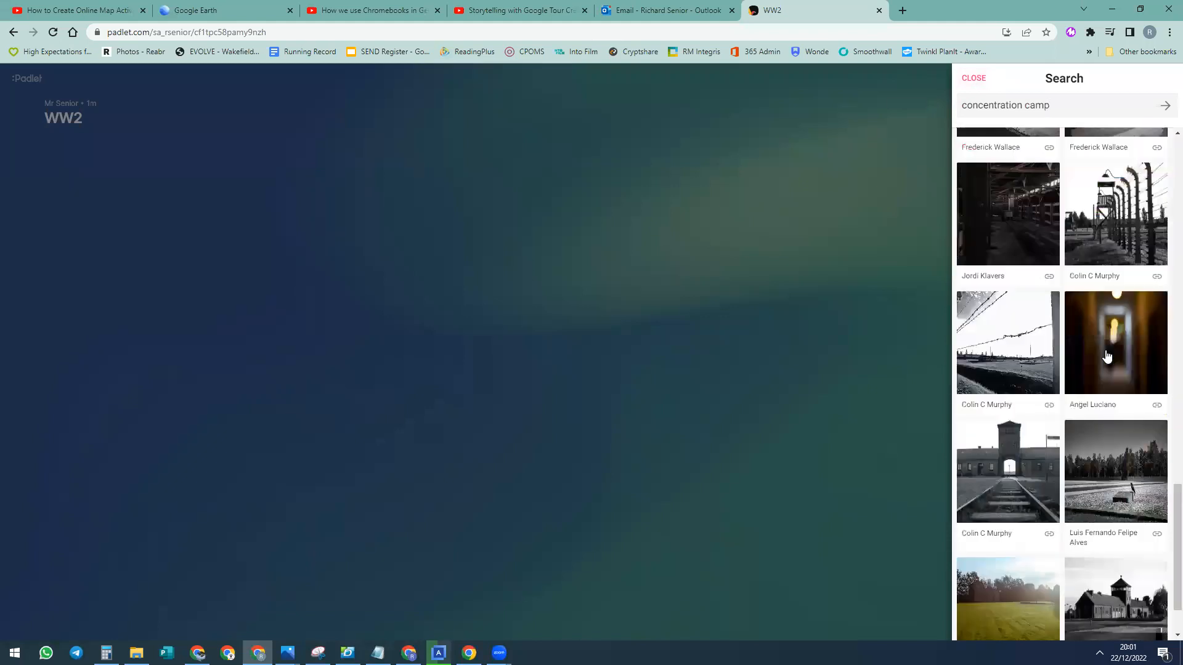
{"action": "left_click", "coordinate": [1006, 394]}
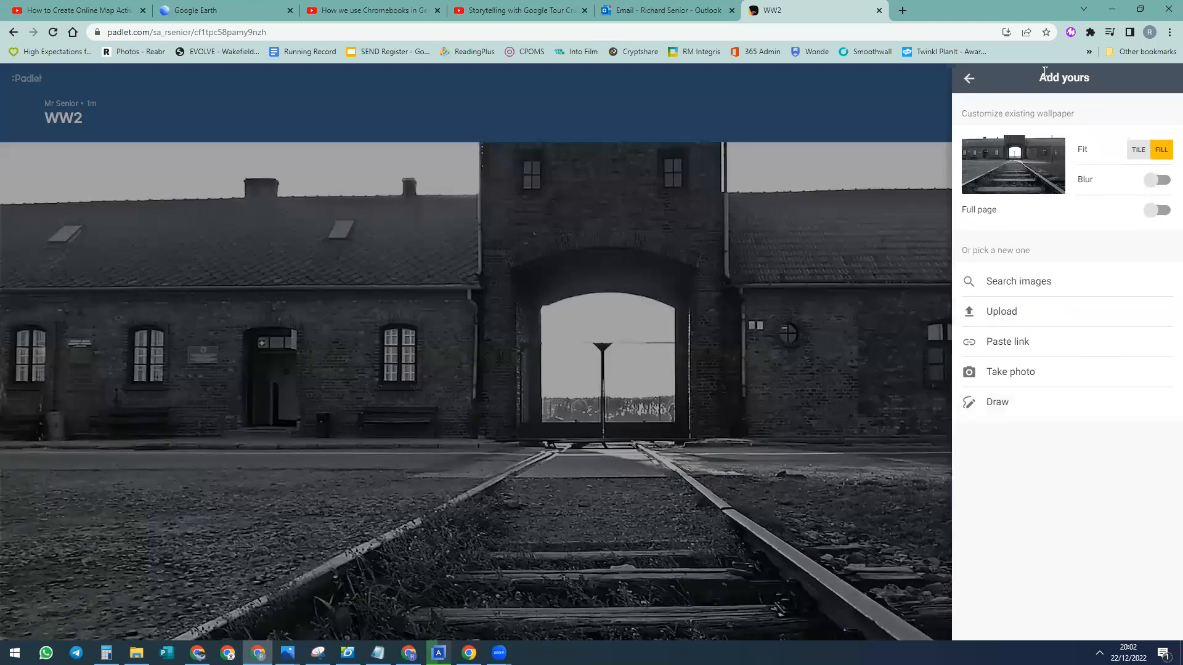
{"action": "left_click", "coordinate": [969, 79]}
{"action": "left_click", "coordinate": [969, 78]}
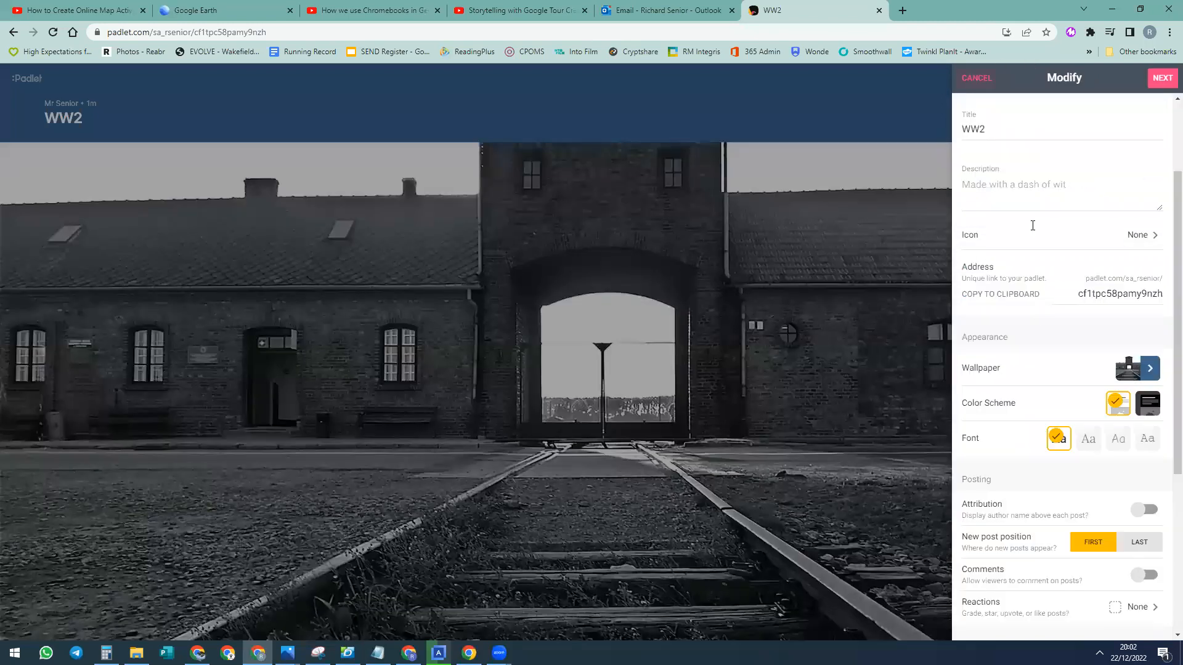
Step: Enable Filter Profanity in the padlet's content filtering settings
{"action": "scroll", "coordinate": [1109, 485], "scroll_direction": "down", "scroll_amount": 5}
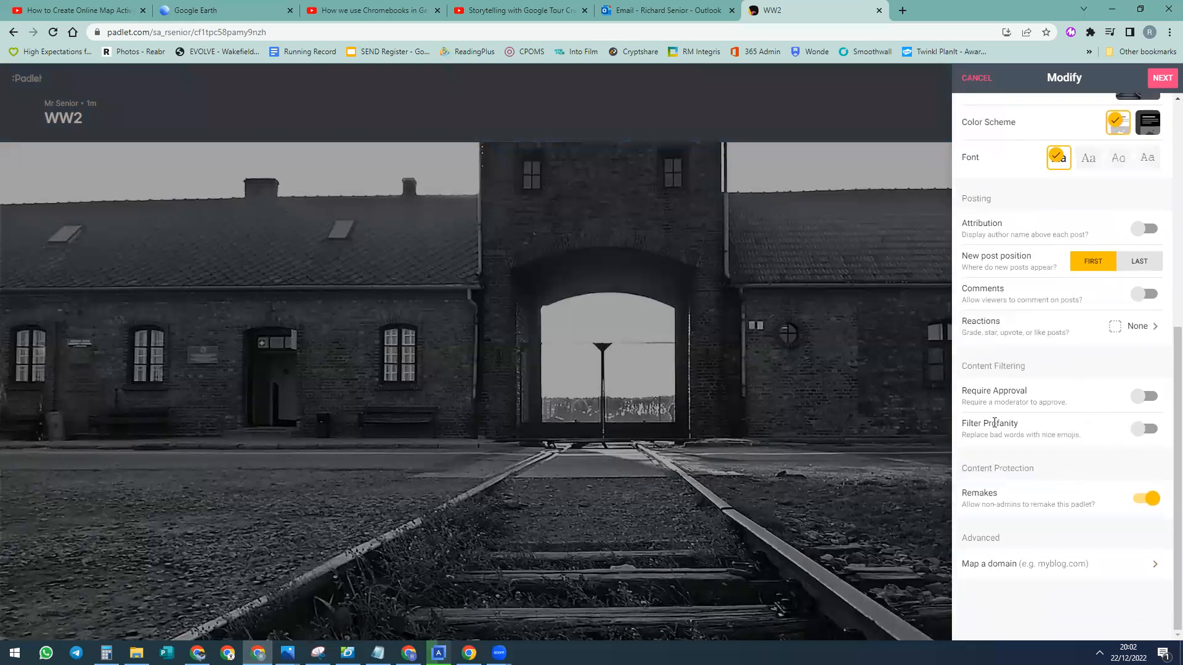
{"action": "left_click", "coordinate": [1144, 430]}
{"action": "scroll", "coordinate": [1088, 389], "scroll_direction": "up", "scroll_amount": 4}
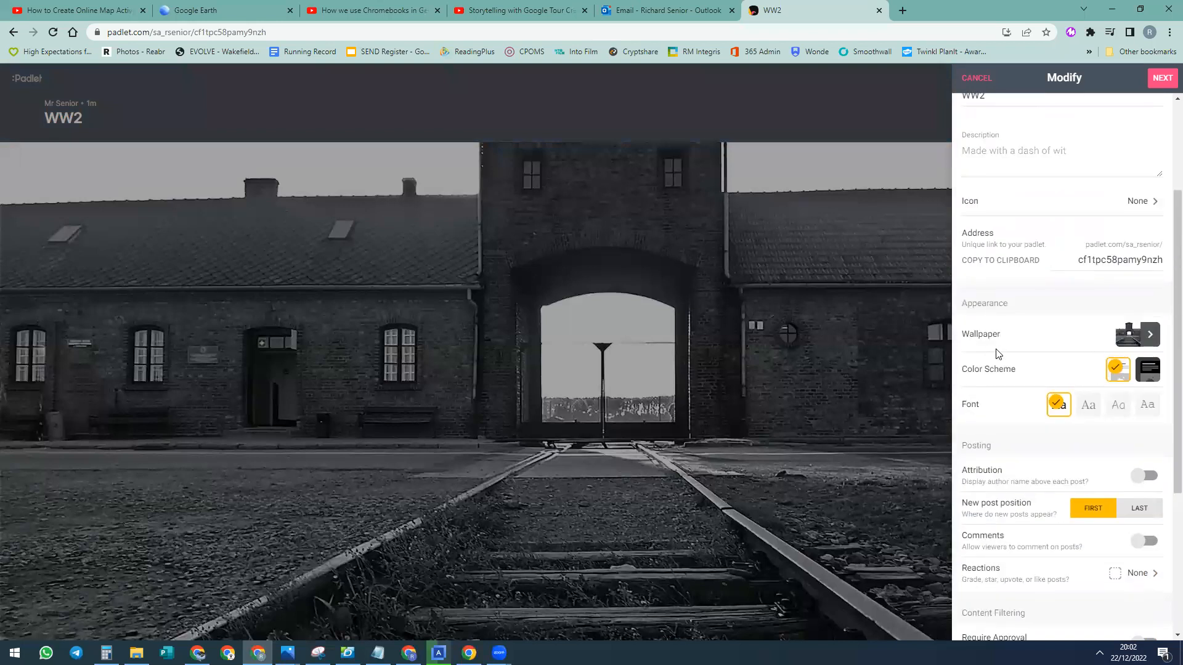
Step: Set the padlet's post reactions to Vote and return to the main settings
{"action": "scroll", "coordinate": [1004, 360], "scroll_direction": "down", "scroll_amount": 1}
{"action": "scroll", "coordinate": [1004, 360], "scroll_direction": "down", "scroll_amount": 2}
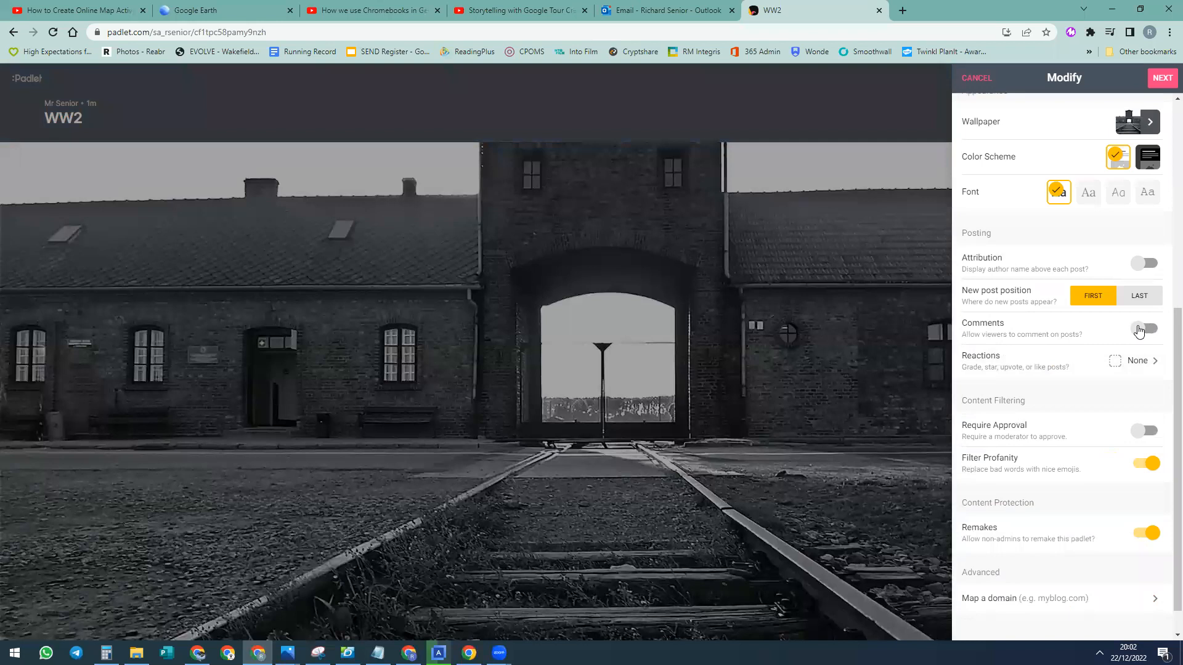
{"action": "left_click", "coordinate": [1148, 367]}
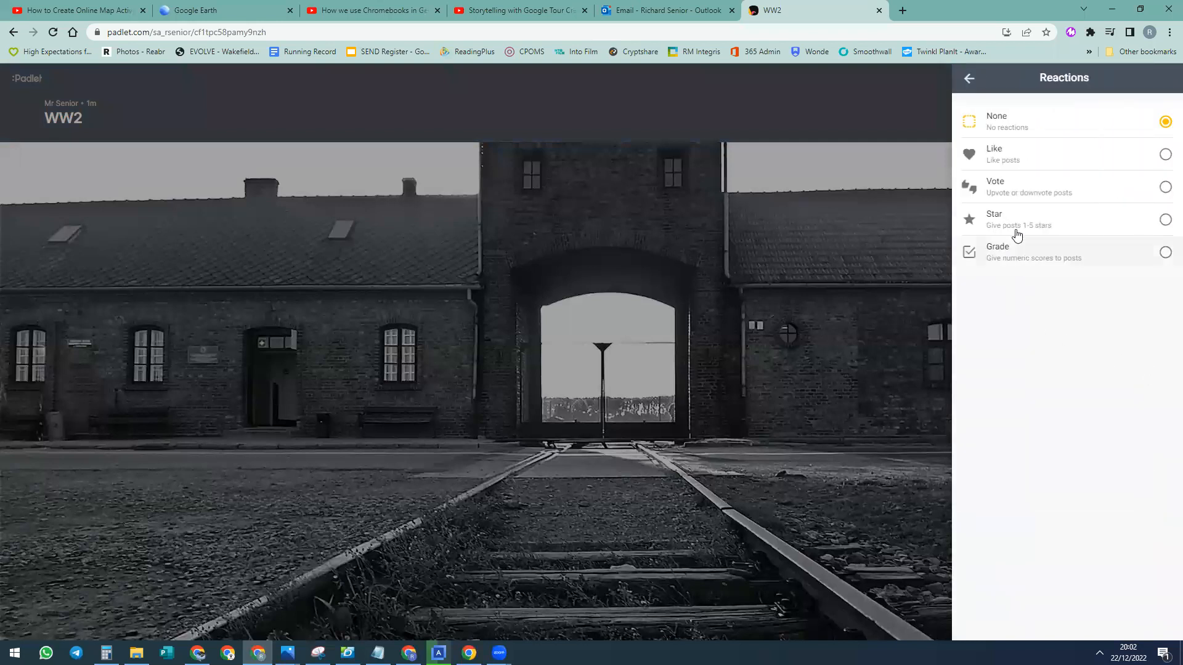
{"action": "left_click", "coordinate": [1025, 198]}
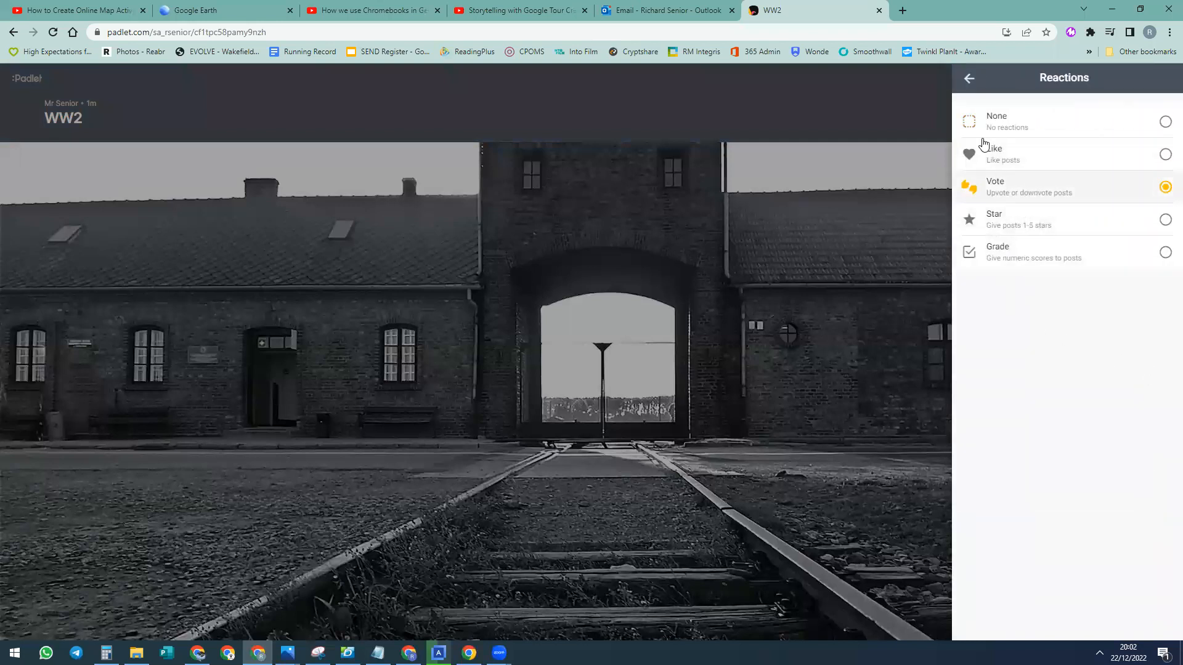
{"action": "left_click", "coordinate": [980, 79]}
{"action": "scroll", "coordinate": [1094, 513], "scroll_direction": "down", "scroll_amount": 1}
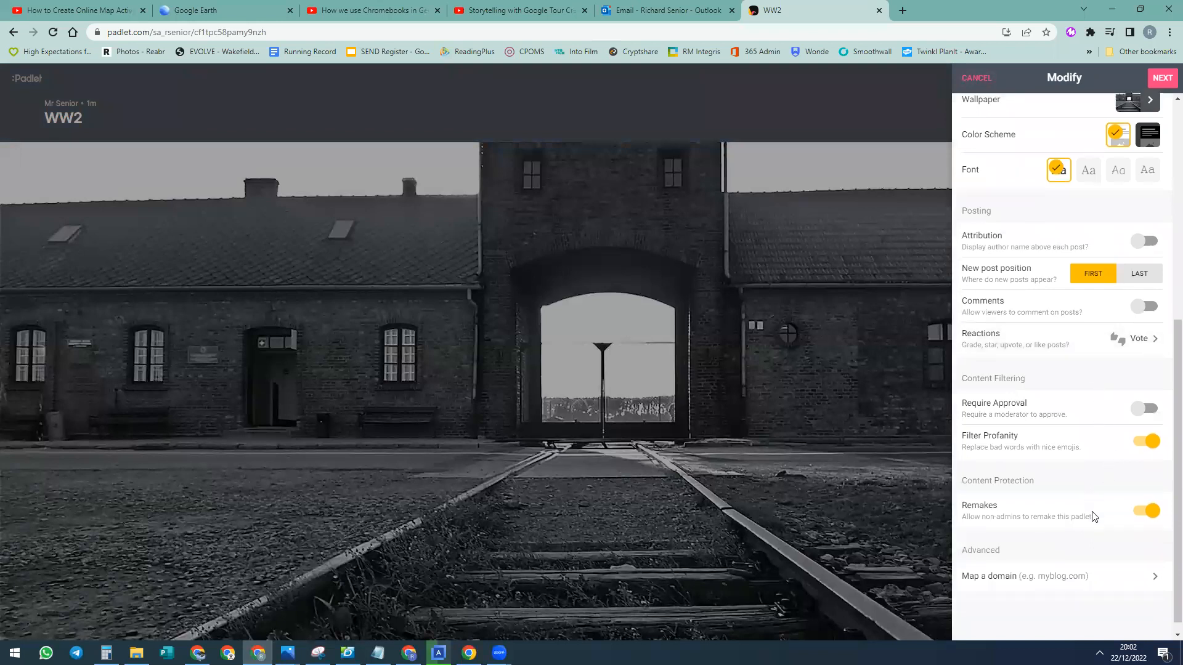
Step: Try to continue to the next stage of the padlet setup, and close the settings
{"action": "scroll", "coordinate": [1128, 210], "scroll_direction": "up", "scroll_amount": 5}
{"action": "left_click", "coordinate": [1158, 79]}
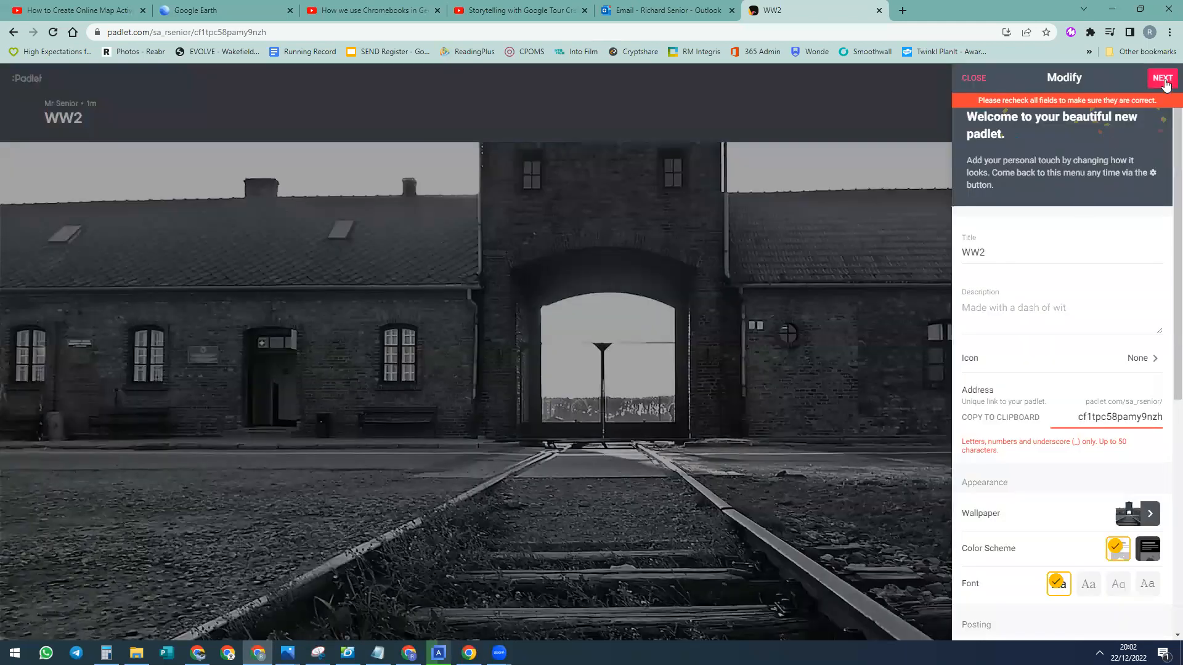
{"action": "left_click", "coordinate": [975, 78]}
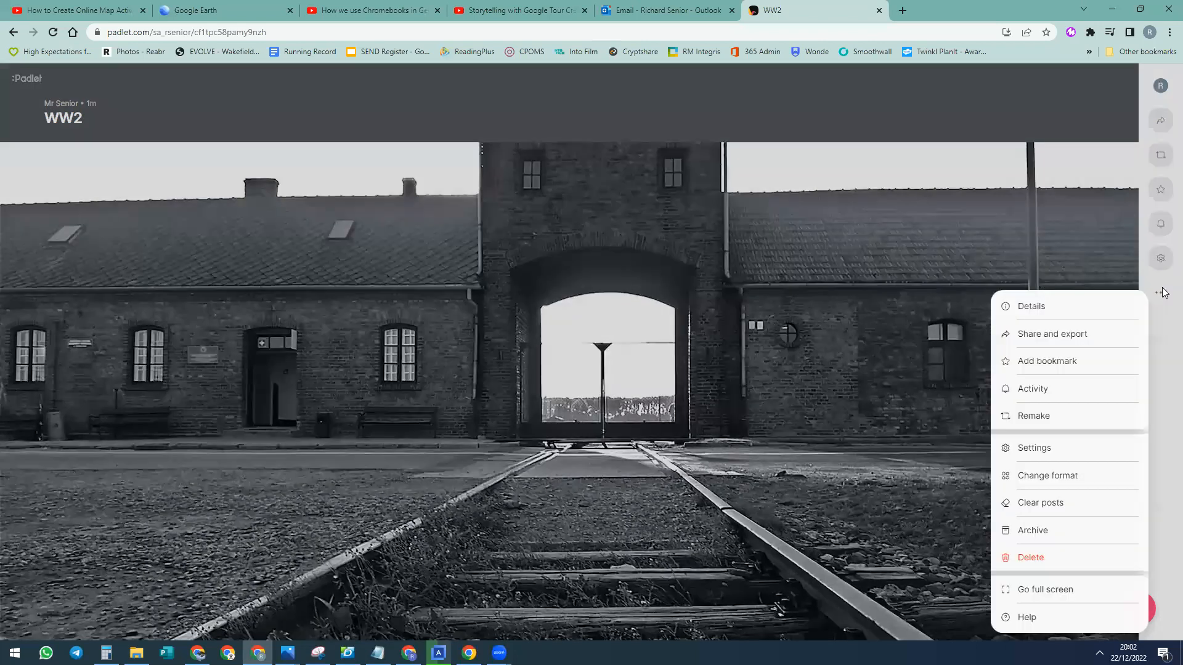
Step: Copy the WW2 padlet's link to the clipboard from its sharing and export options
{"action": "left_click", "coordinate": [1161, 293]}
{"action": "left_click", "coordinate": [1059, 337]}
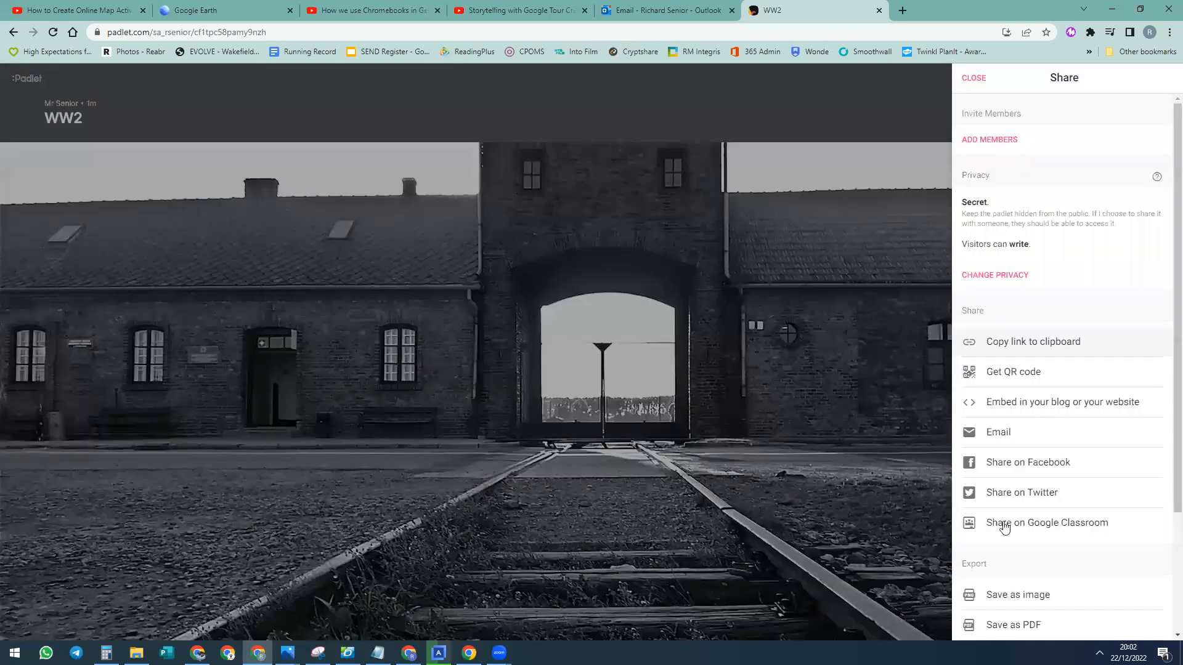
{"action": "left_click", "coordinate": [1014, 348]}
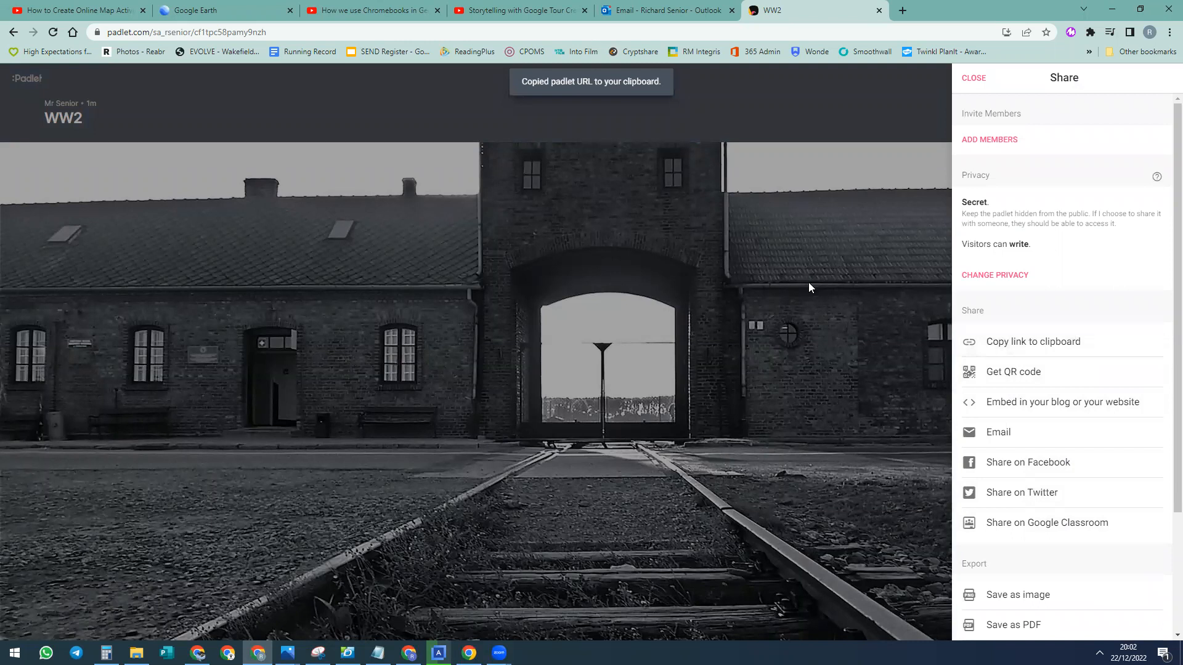
Step: Switch to the guest Chrome window and open the copied padlet link there
{"action": "key", "text": "alt+Tab"}
{"action": "key", "text": "alt+Tab"}
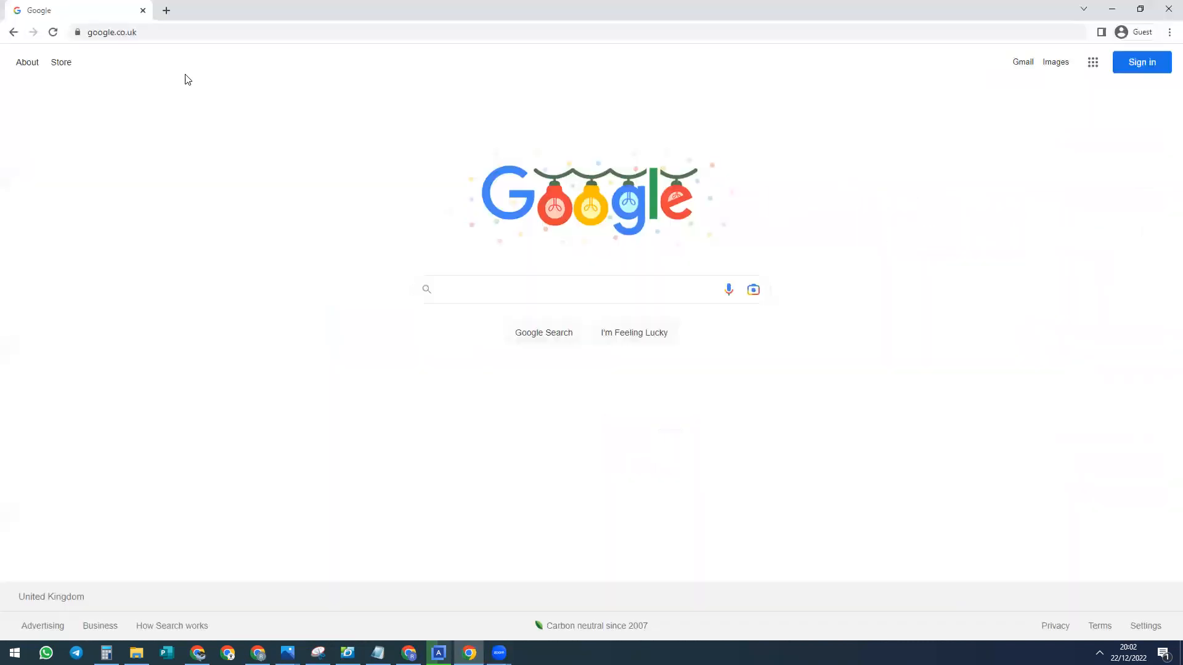
{"action": "left_click", "coordinate": [165, 32]}
{"action": "key", "text": "ctrl+v"}
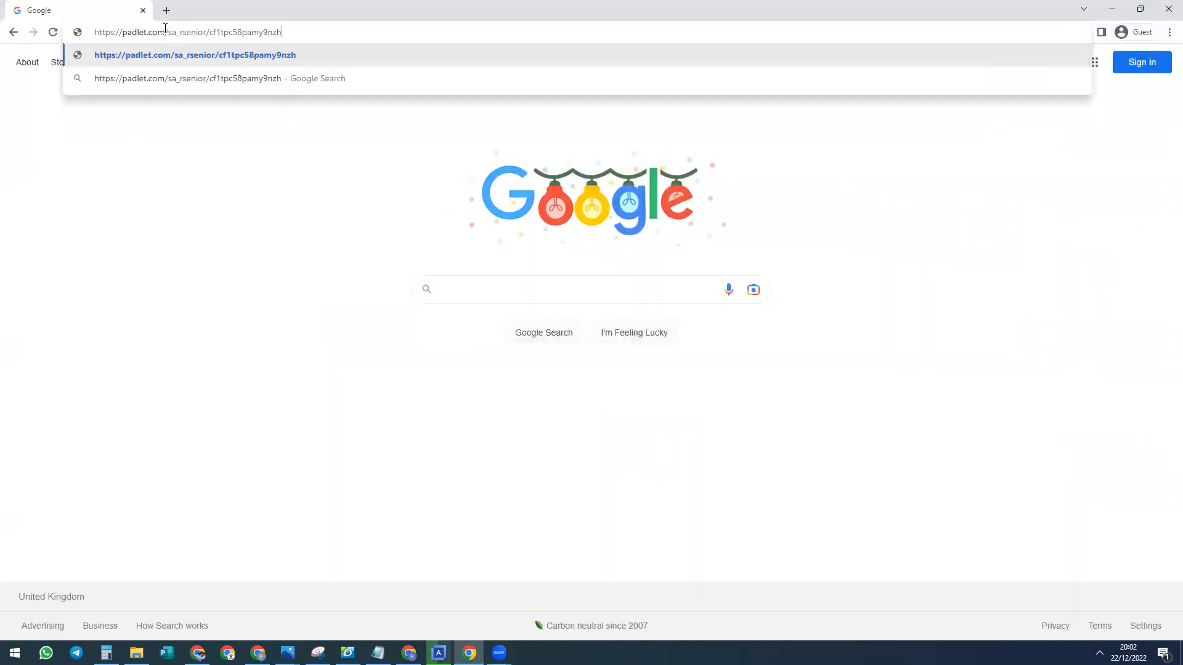
{"action": "key", "text": "Return"}
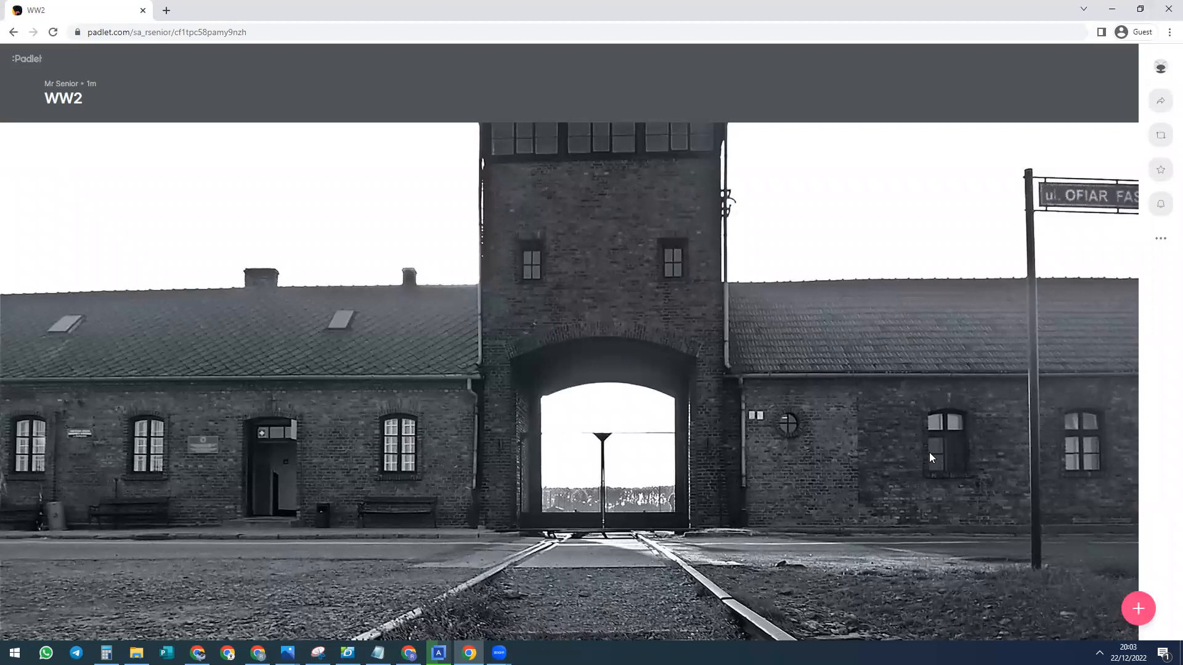
Step: Start a new post on the WW2 wall with the subject "Cattle Carts"
{"action": "left_click", "coordinate": [1149, 625]}
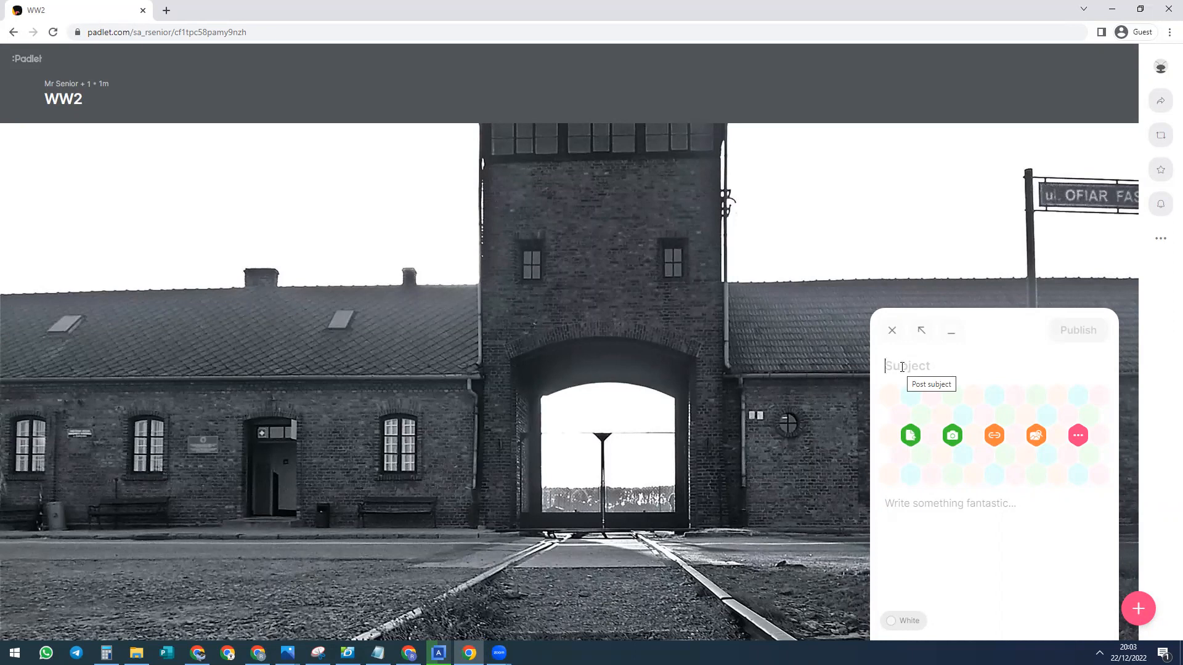
{"action": "type", "text": "Ca"}
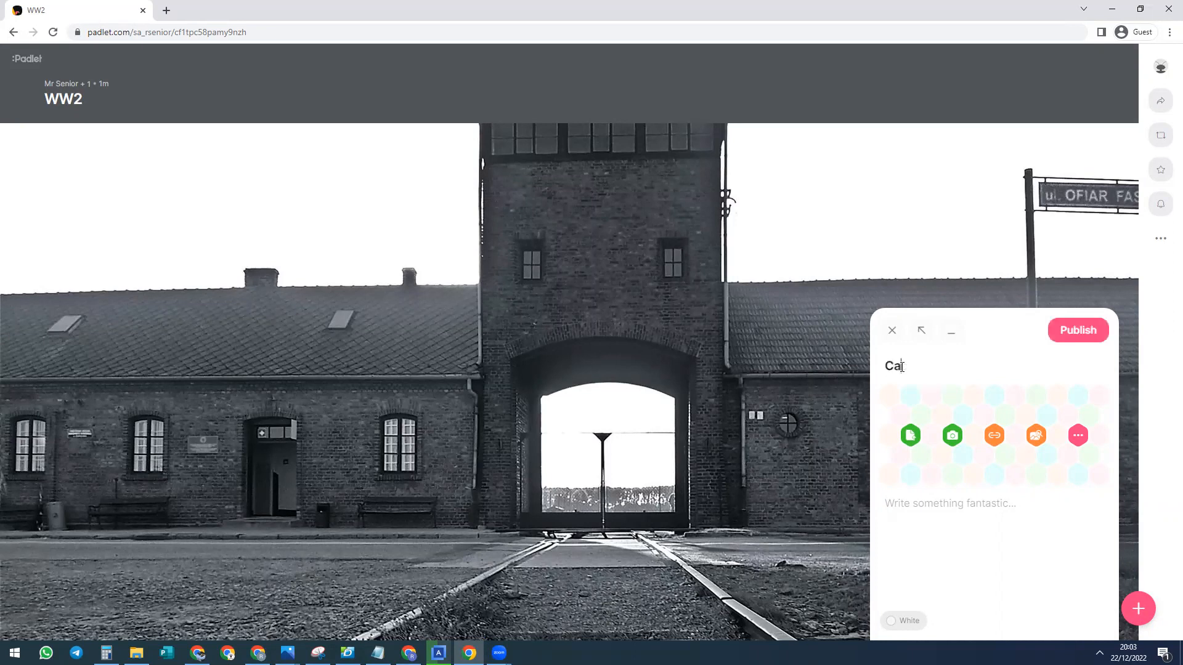
{"action": "type", "text": "ttle Carts"}
Step: Search images for "Cattle Carts ww2" and attach the black-and-white photo of people in an open wagon to the post
{"action": "left_click", "coordinate": [1036, 435]}
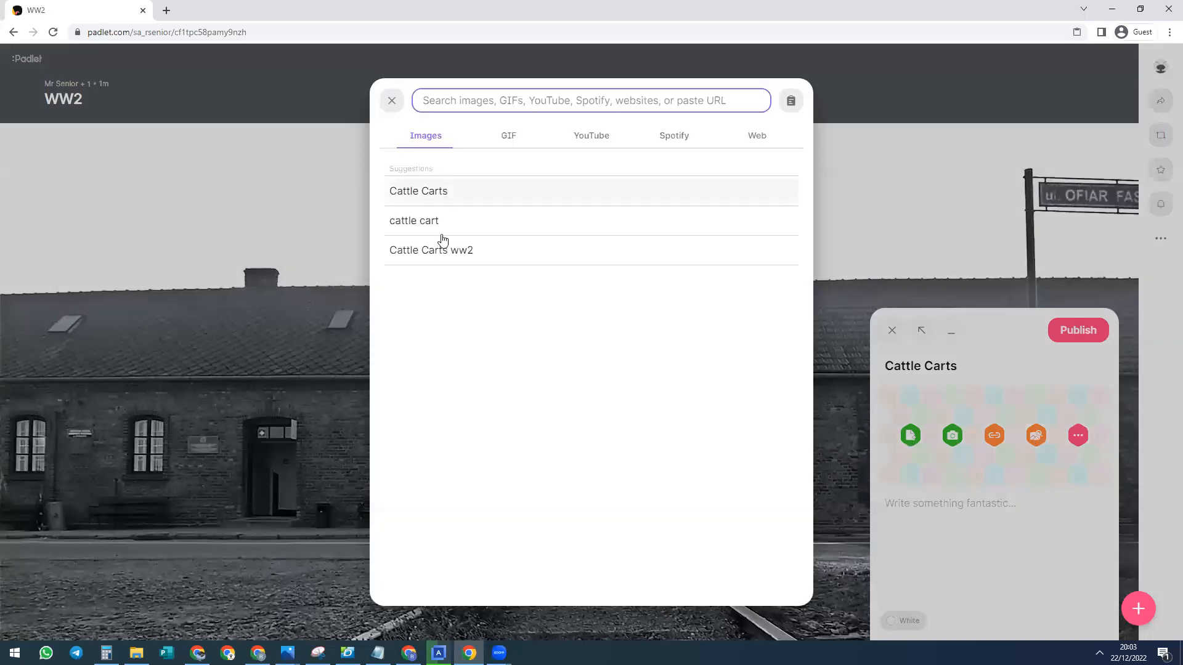
{"action": "left_click", "coordinate": [433, 253]}
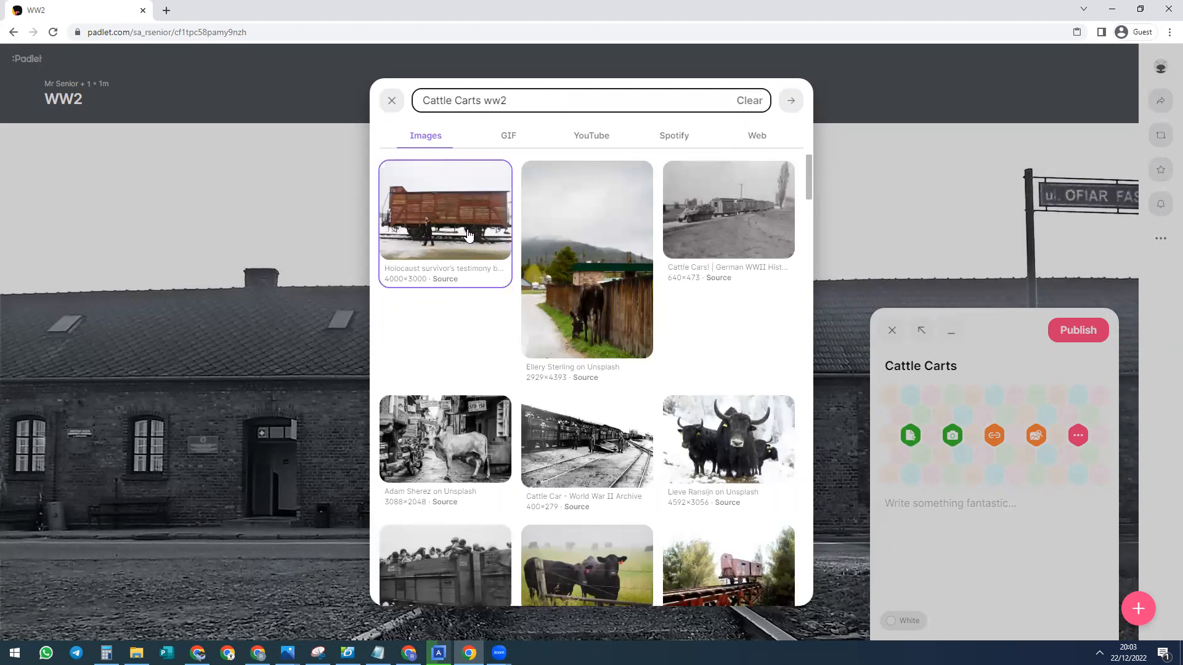
{"action": "left_click", "coordinate": [454, 563]}
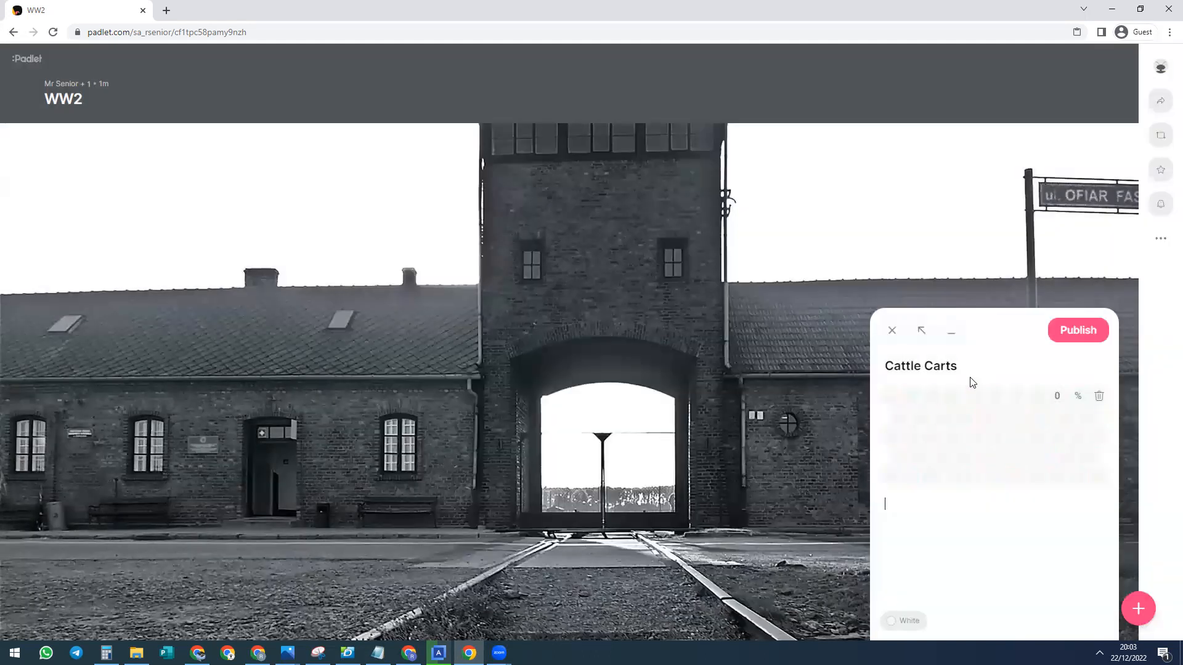
Step: Write the body text "People were brought to camps in cattle carts." beneath the photo in the post
{"action": "left_click", "coordinate": [905, 547]}
{"action": "left_click", "coordinate": [913, 567]}
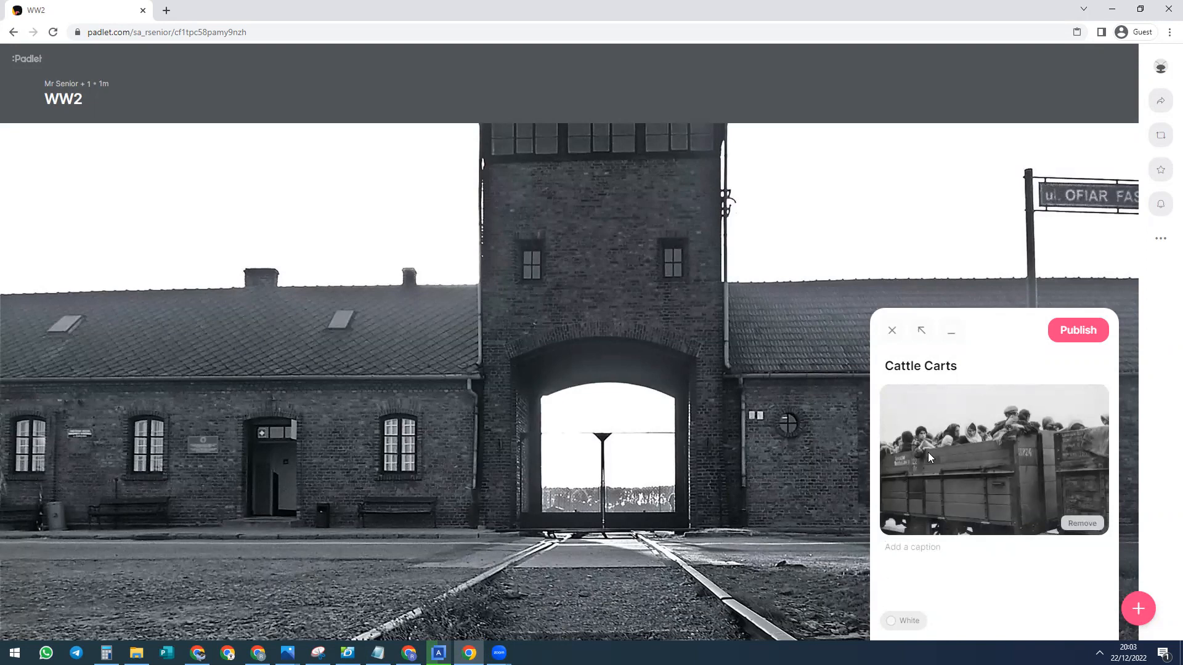
{"action": "type", "text": "People were brought to camps in"}
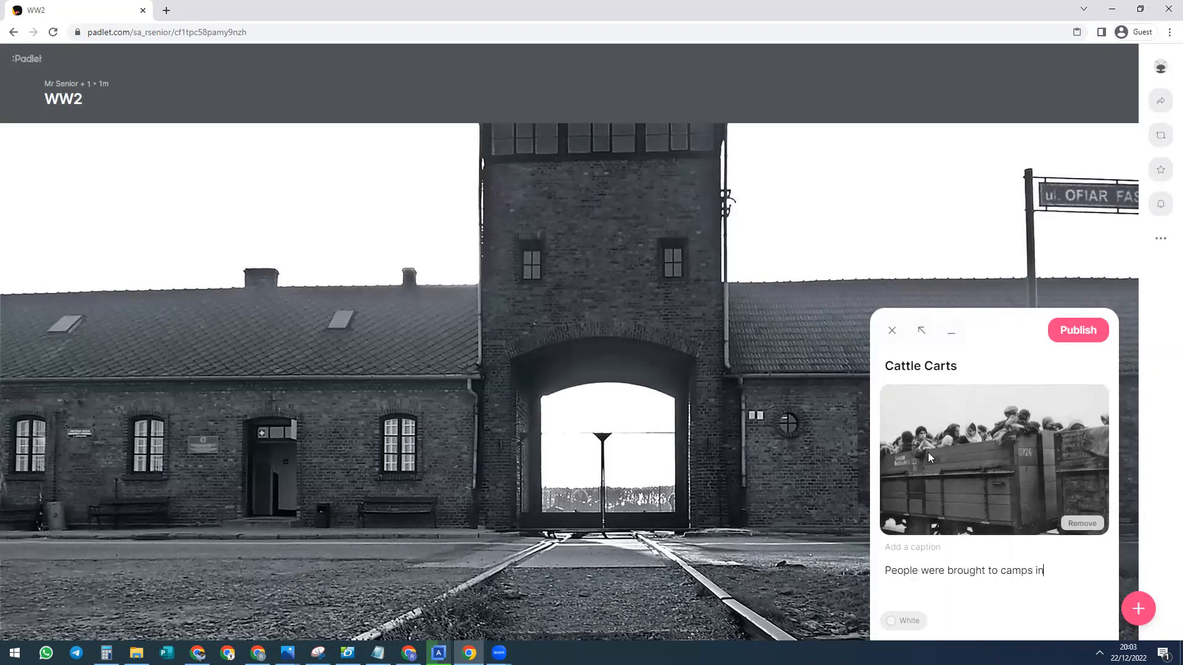
{"action": "type", "text": " cattle carts."}
Step: Colour the Cattle Carts post orange and publish it to the wall
{"action": "left_click", "coordinate": [885, 623]}
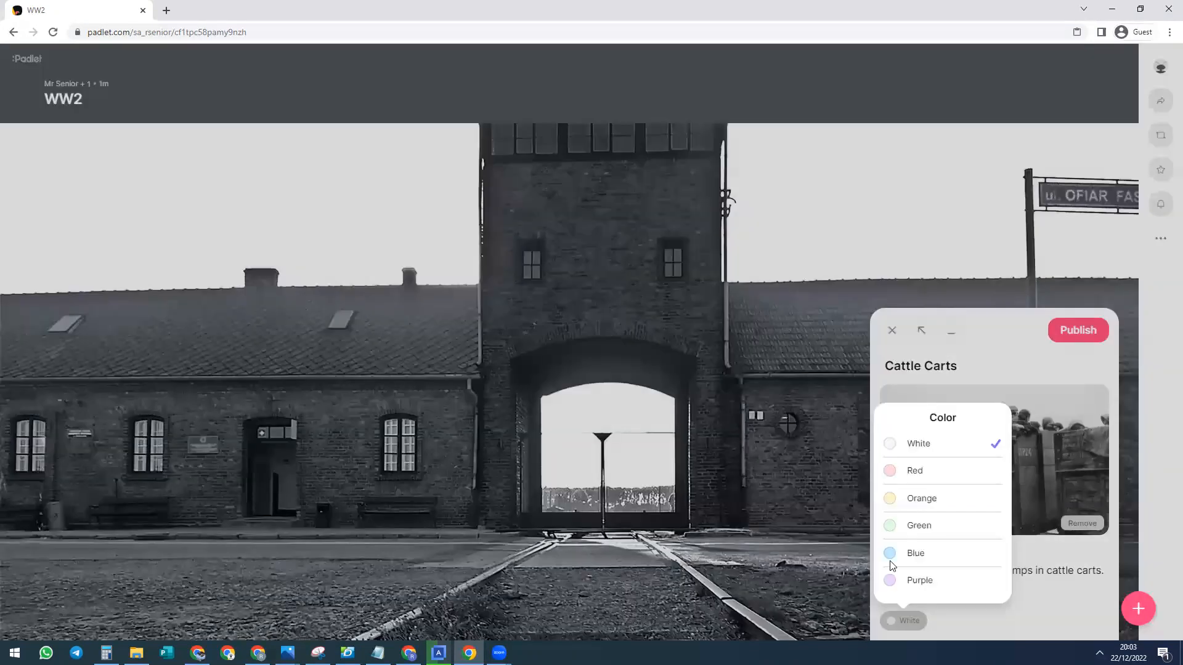
{"action": "left_click", "coordinate": [907, 499]}
{"action": "left_click", "coordinate": [1070, 344]}
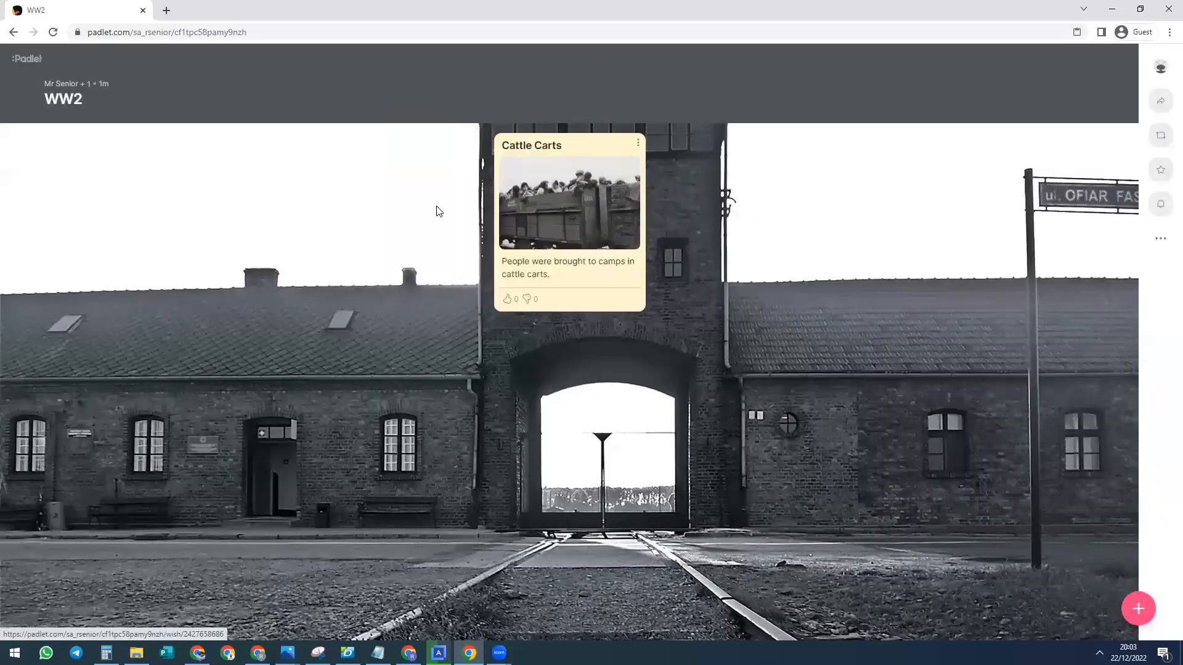
Step: Check the wall in the owner's Chrome window with the sharing options closed, and return to the guest window
{"action": "key", "text": "alt+Tab"}
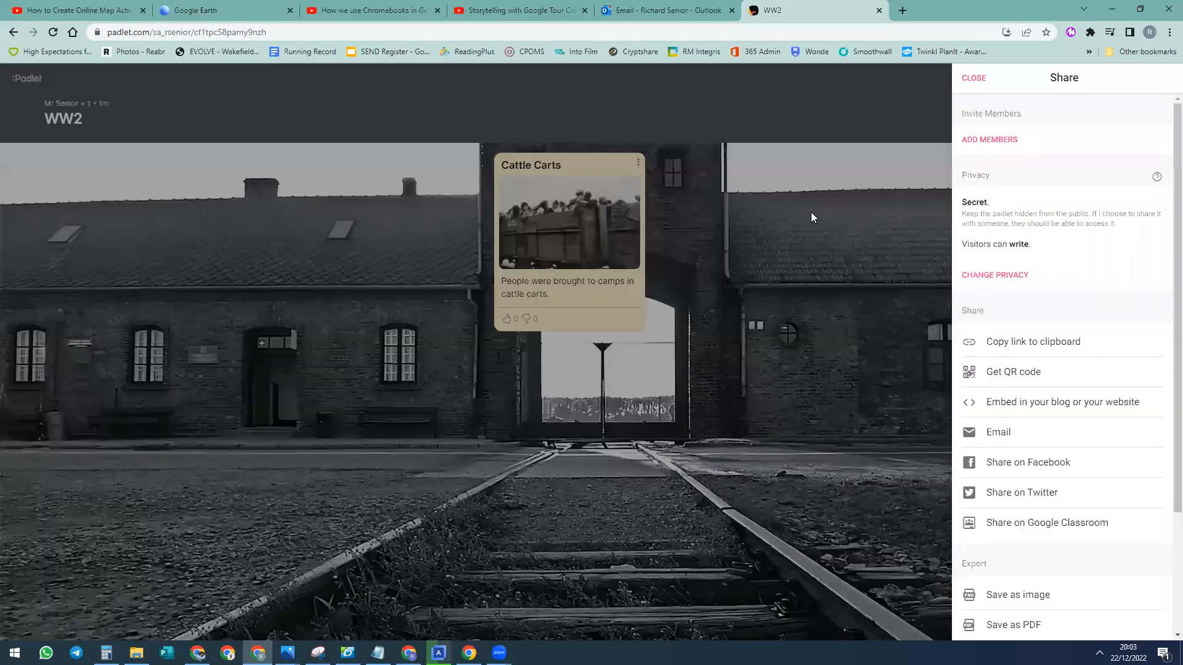
{"action": "left_click", "coordinate": [970, 78]}
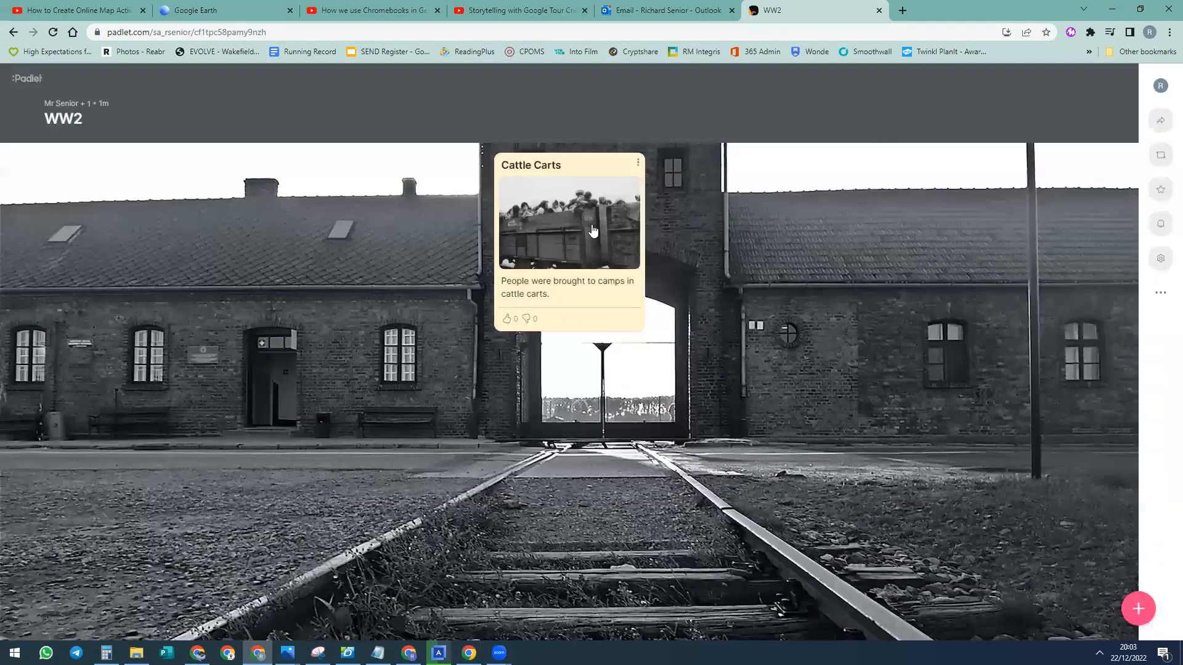
{"action": "key", "text": "alt+Tab"}
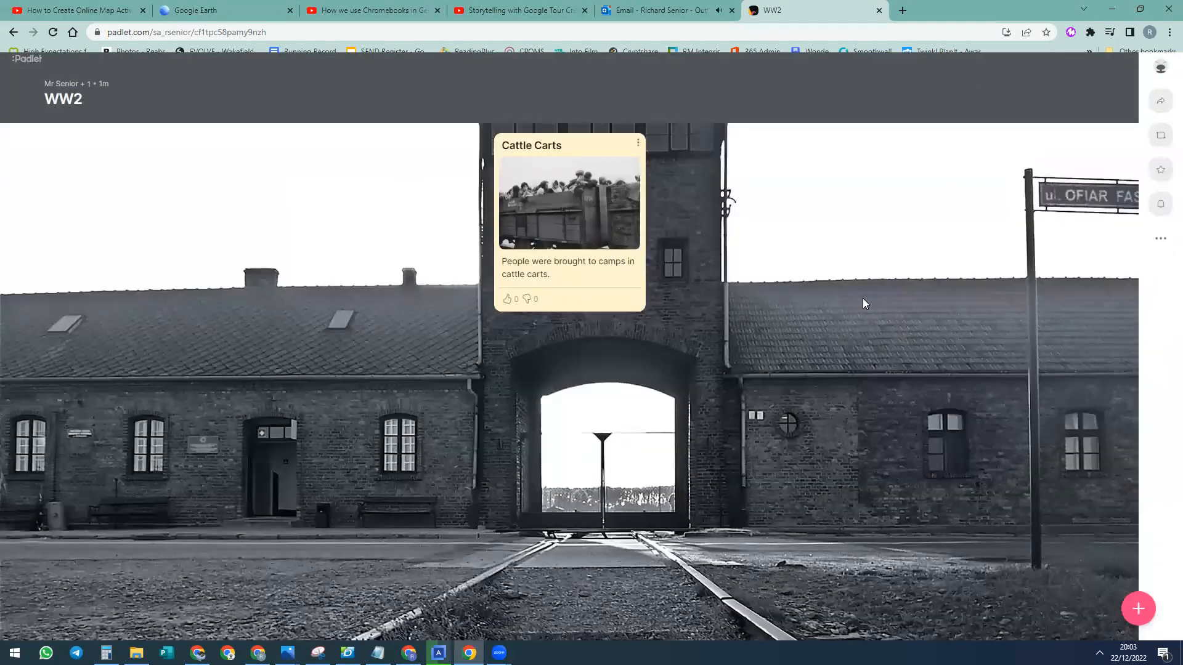
Step: Publish a second guest post with the subject "TEXT" and the body "More text"
{"action": "left_click", "coordinate": [1137, 609]}
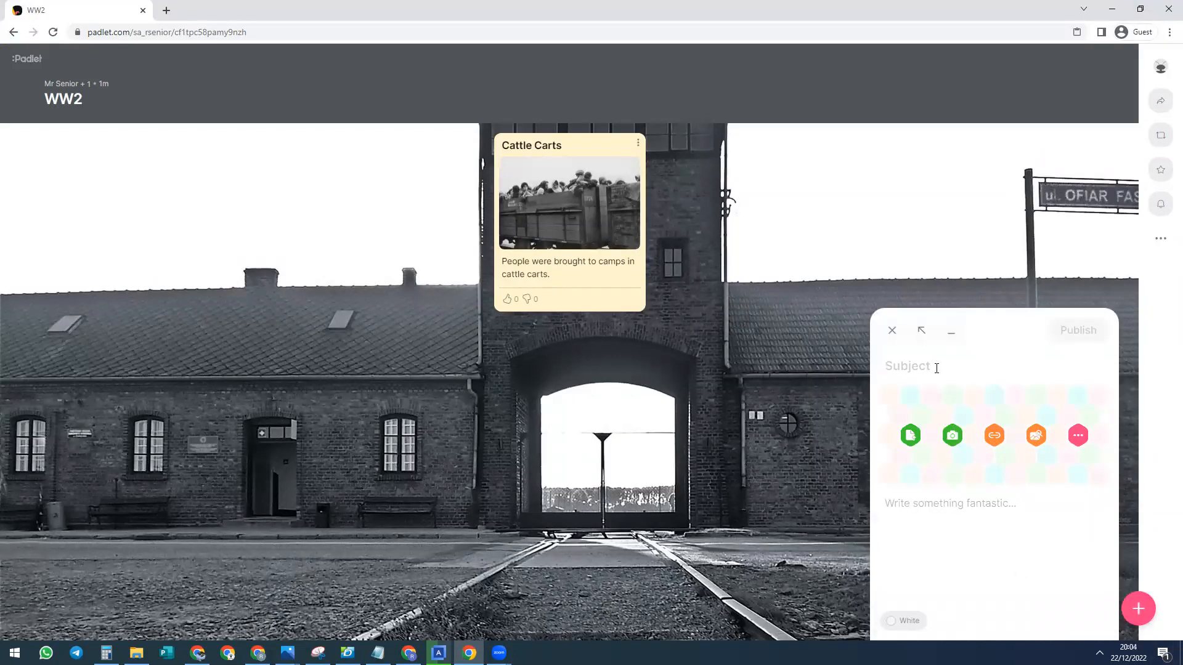
{"action": "type", "text": "TEXT"}
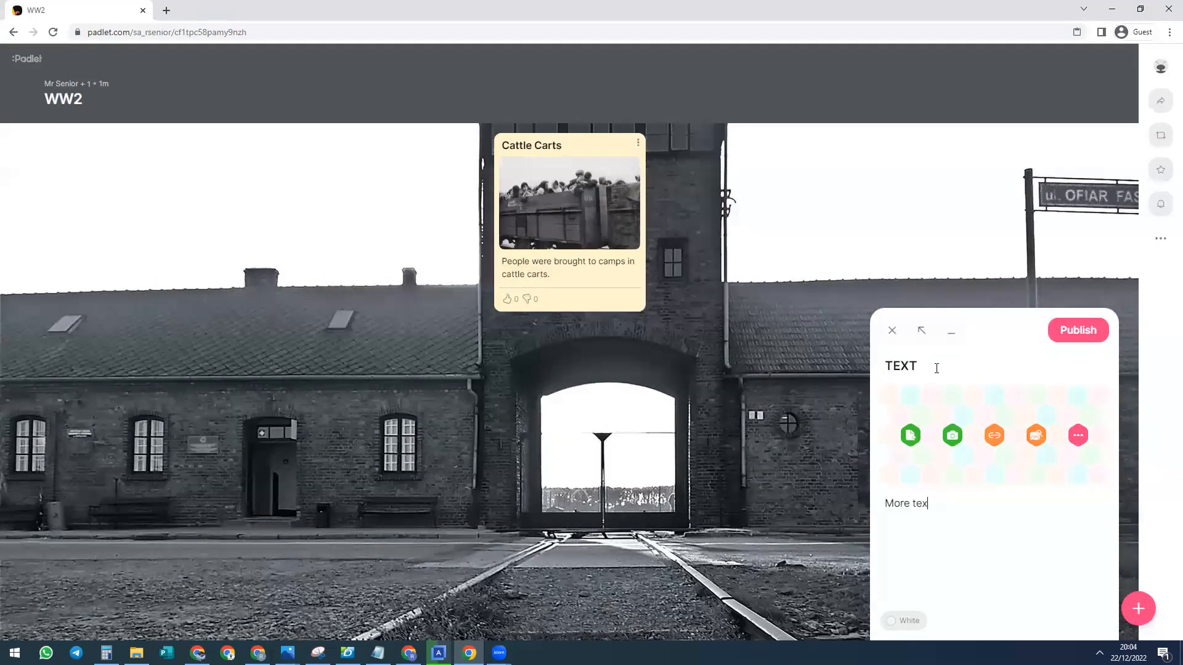
{"action": "left_click", "coordinate": [1081, 333]}
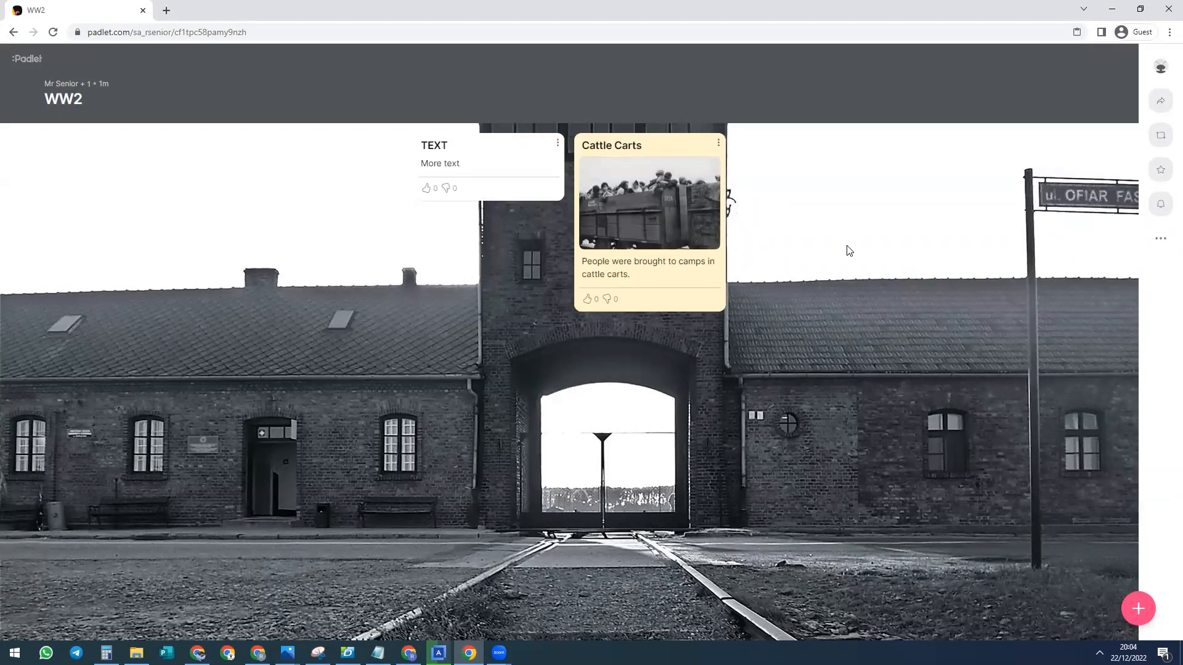
Step: Upvote the Cattle Carts post and downvote the TEXT post, and switch to the owner's Chrome window
{"action": "left_click", "coordinate": [445, 188]}
{"action": "key", "text": "alt+Tab"}
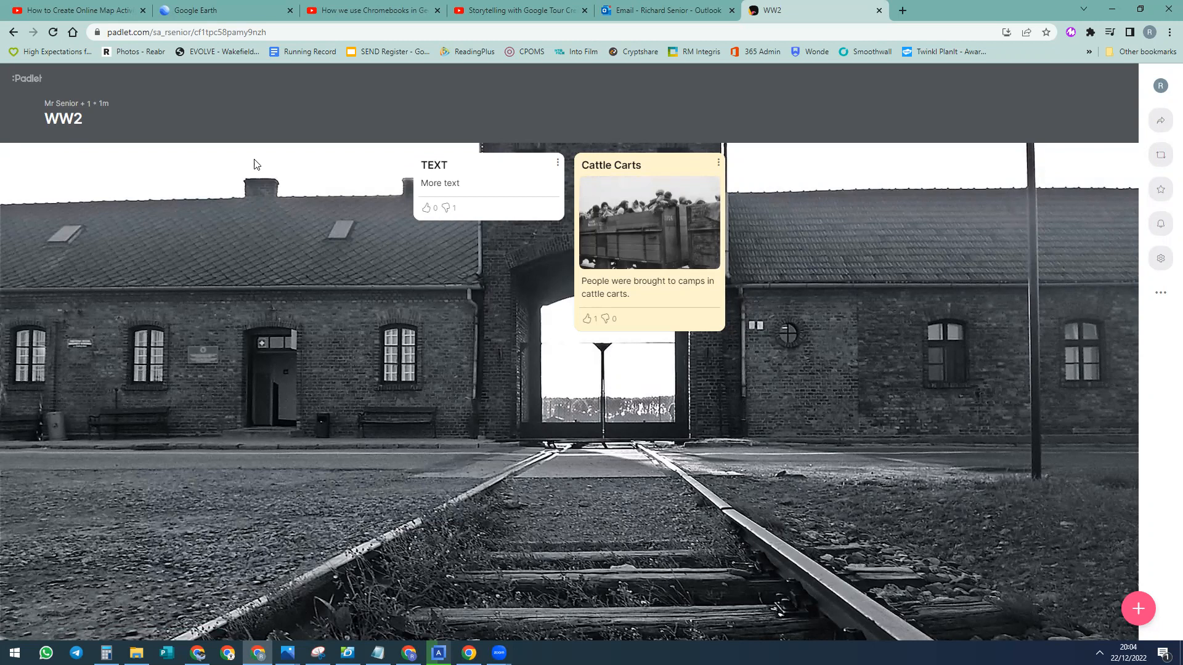
Step: Go to the padlet dashboard, view the options available for the WW2 padlet, and reopen that padlet
{"action": "left_click", "coordinate": [19, 79]}
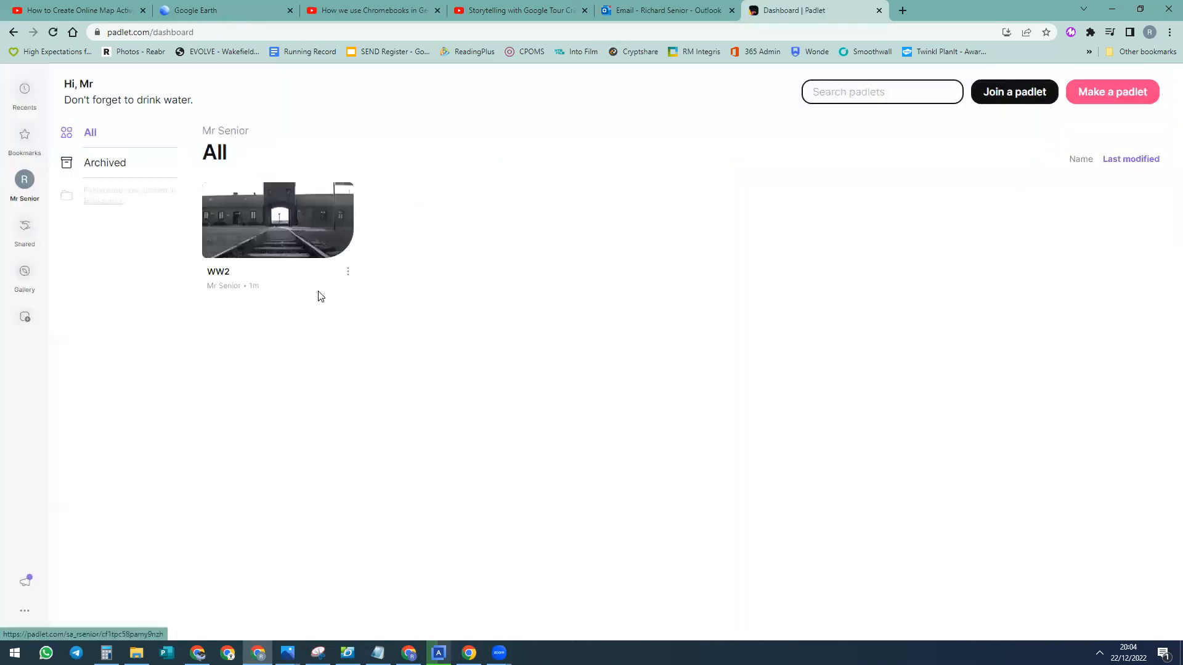
{"action": "left_click", "coordinate": [349, 277]}
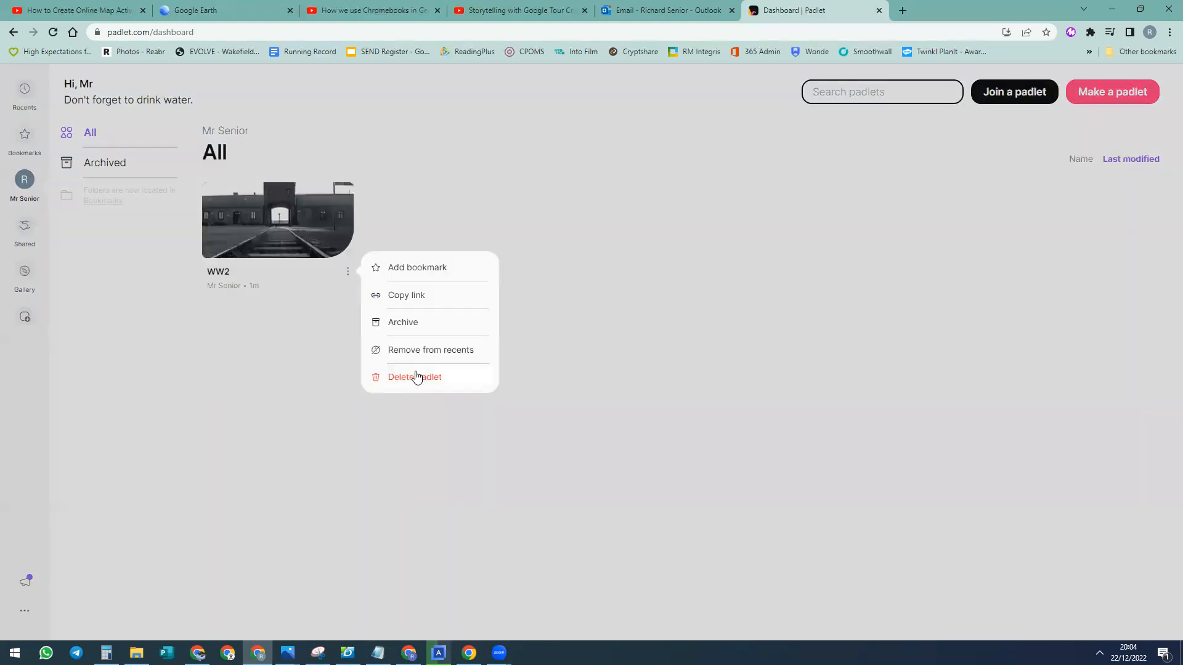
{"action": "left_click", "coordinate": [285, 232]}
{"action": "left_click", "coordinate": [261, 233]}
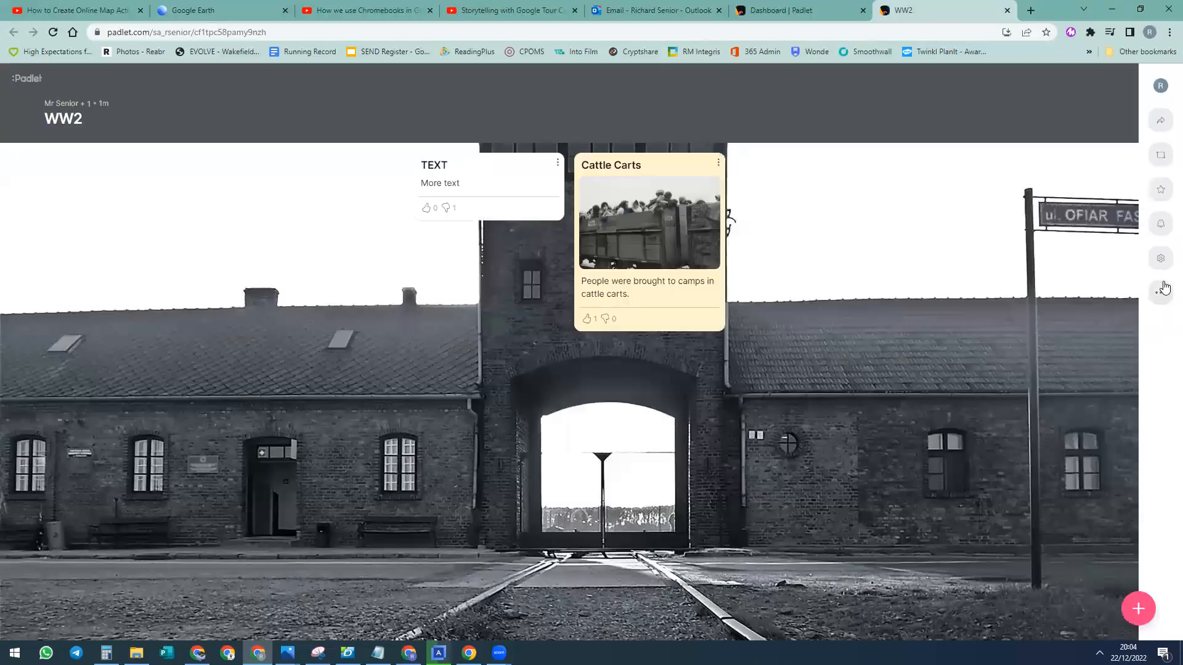
Step: Export the WW2 padlet as a PDF with A4 page size and landscape orientation
{"action": "left_click", "coordinate": [1160, 293]}
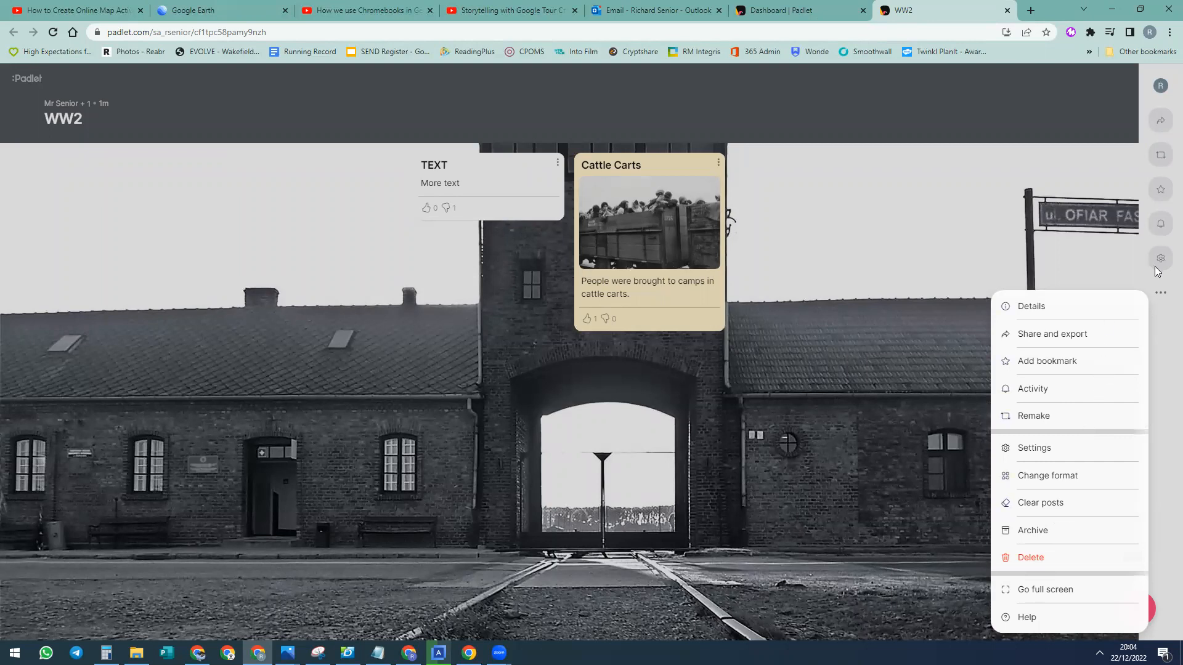
{"action": "left_click", "coordinate": [1040, 337]}
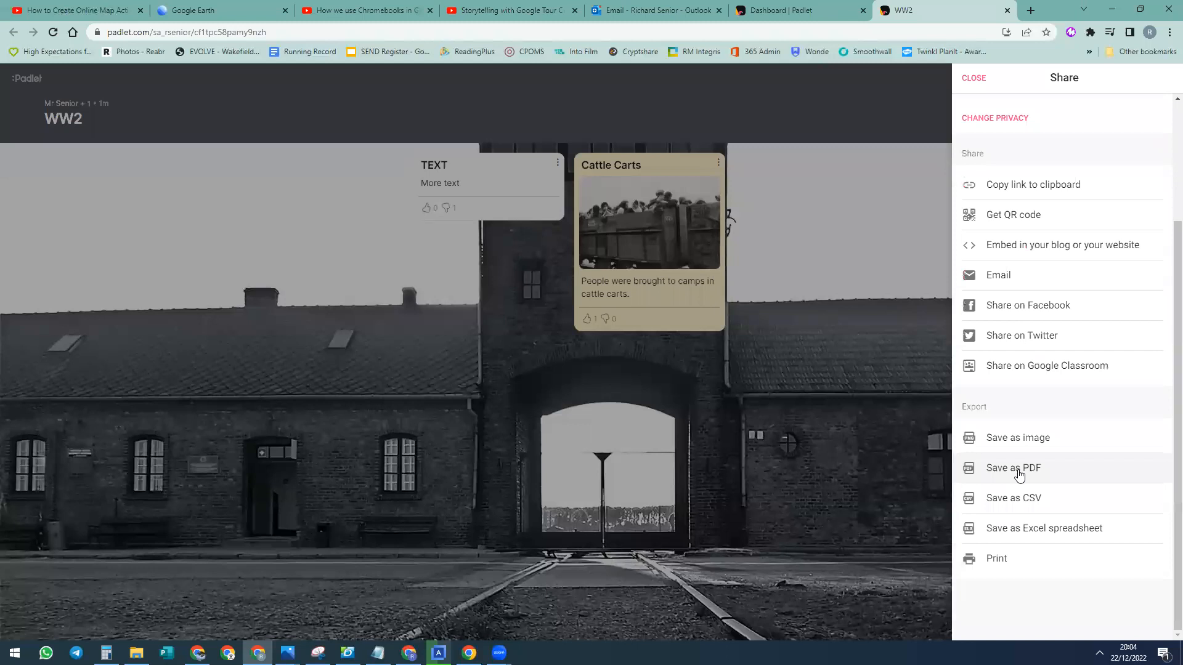
{"action": "left_click", "coordinate": [1014, 470]}
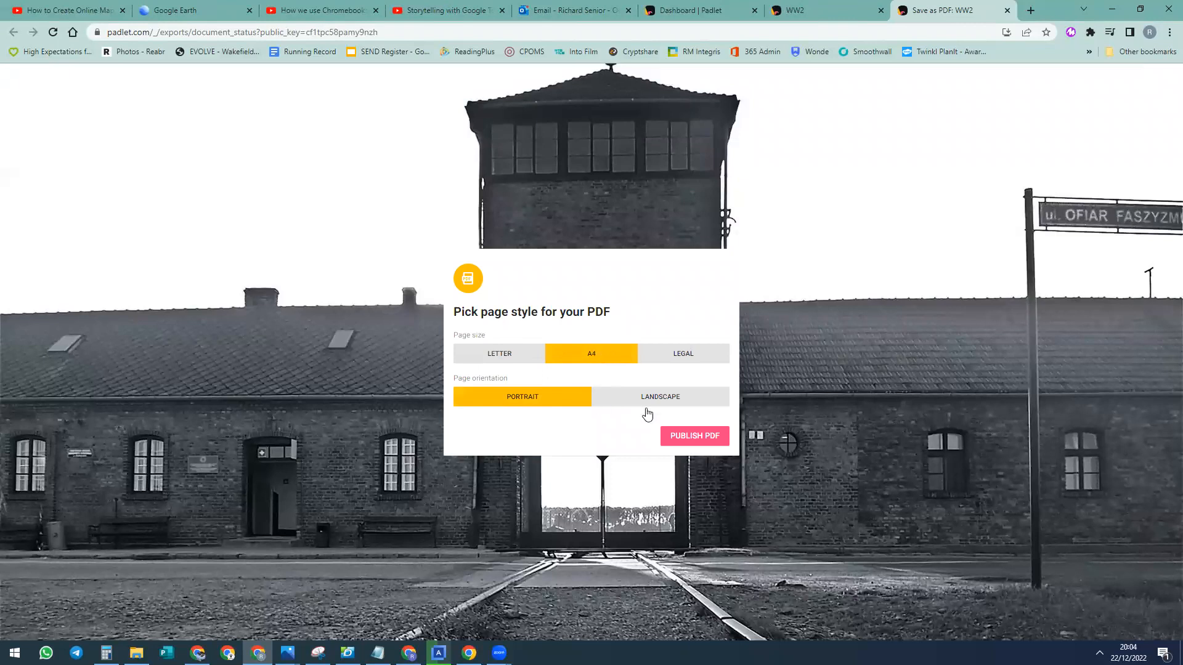
{"action": "left_click", "coordinate": [704, 437]}
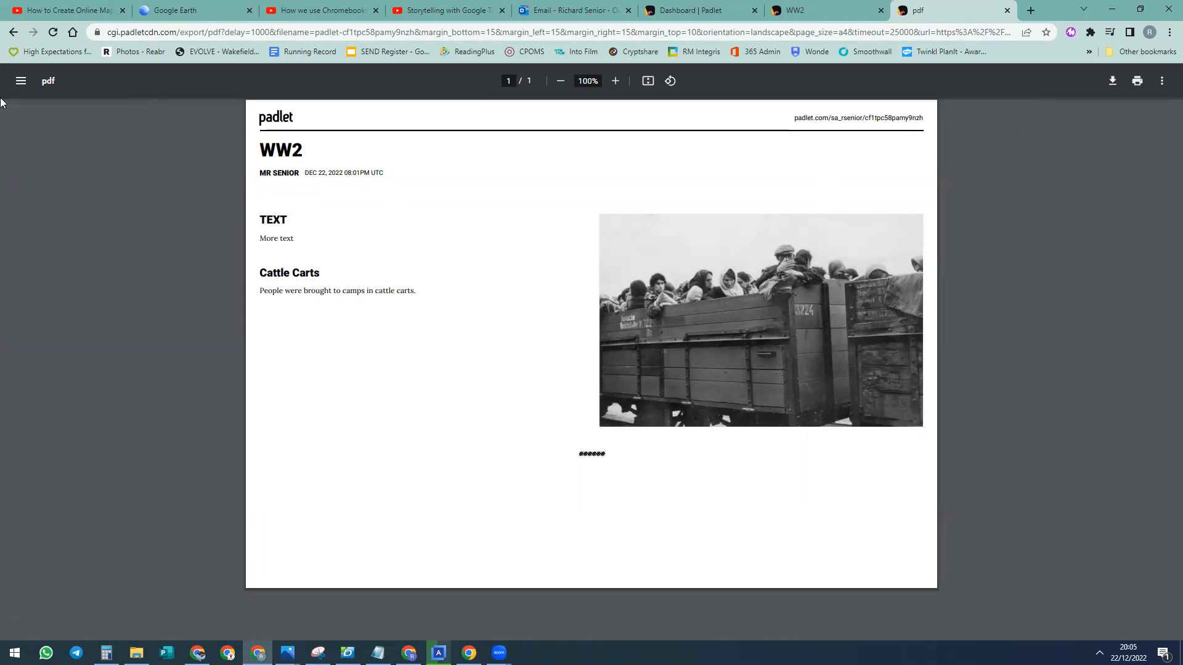
Step: Leave the exported PDF, close the WW2 padlet's sharing options, and return to the dashboard
{"action": "left_click", "coordinate": [14, 33]}
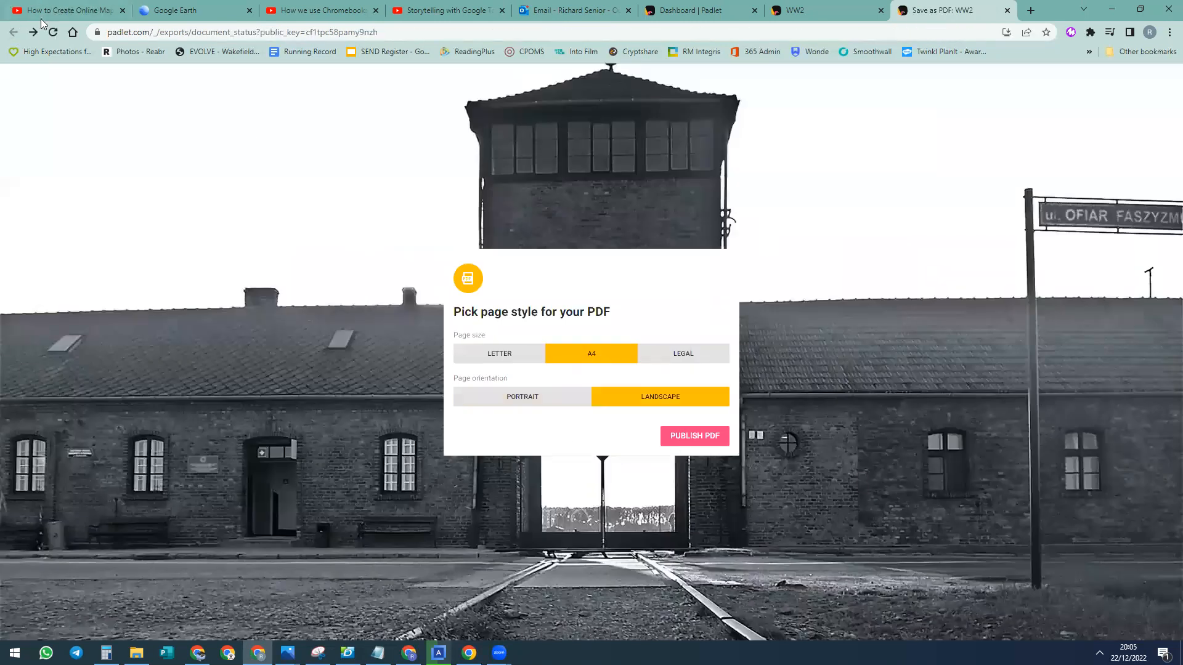
{"action": "left_click", "coordinate": [833, 10]}
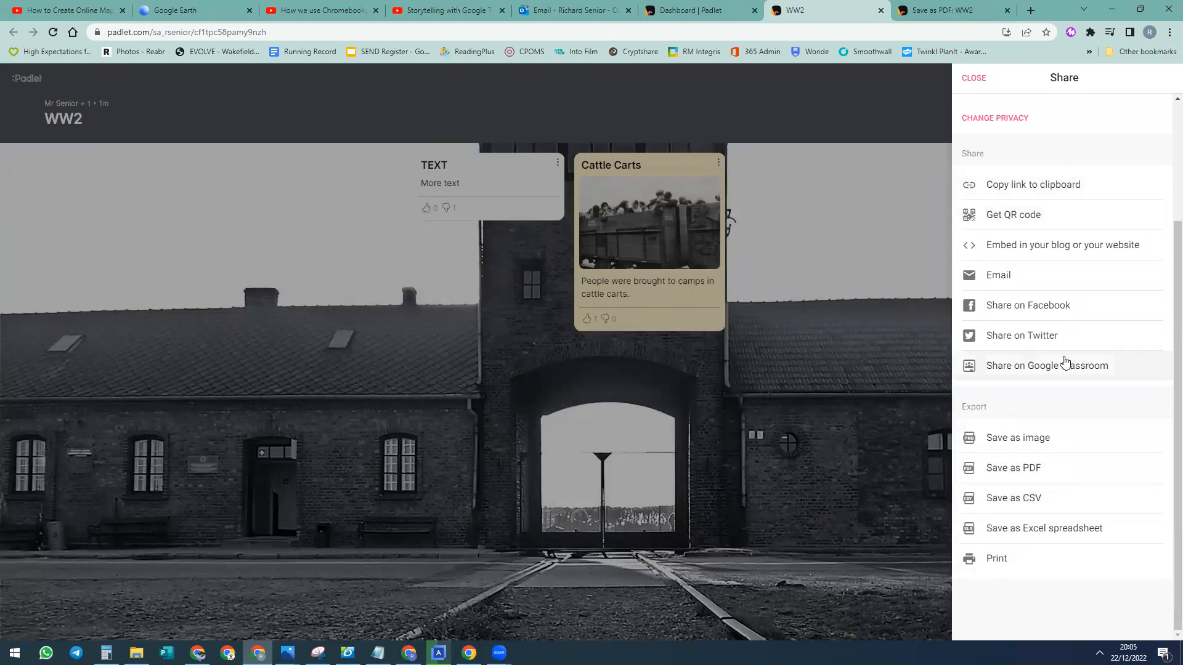
{"action": "left_click", "coordinate": [973, 78]}
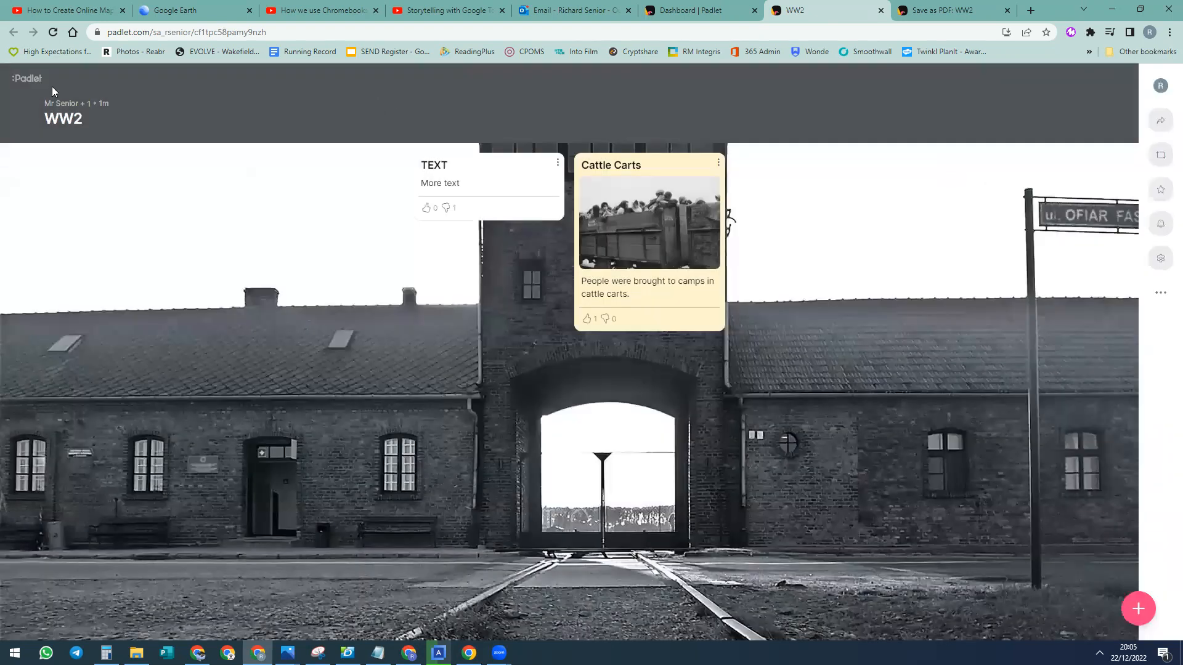
{"action": "left_click", "coordinate": [33, 81]}
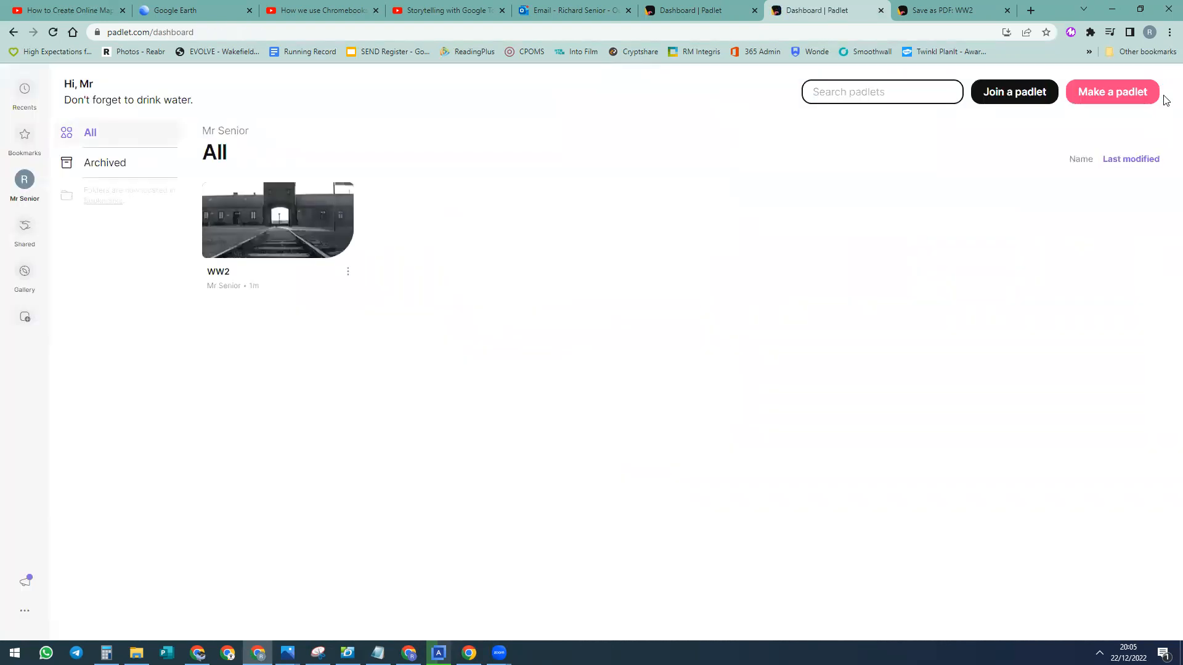
Step: Make a new padlet in the map format and title it "Map"
{"action": "left_click", "coordinate": [1091, 99]}
{"action": "left_click", "coordinate": [880, 293]}
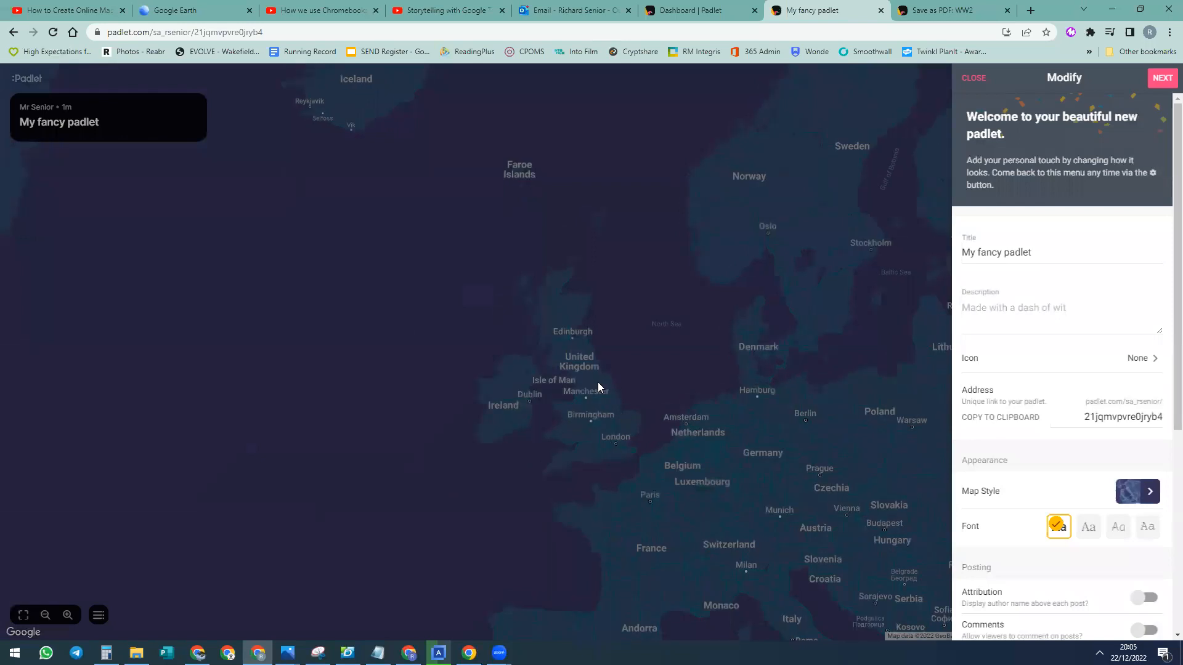
{"action": "triple_click", "coordinate": [1001, 249]}
{"action": "type", "text": "Map"}
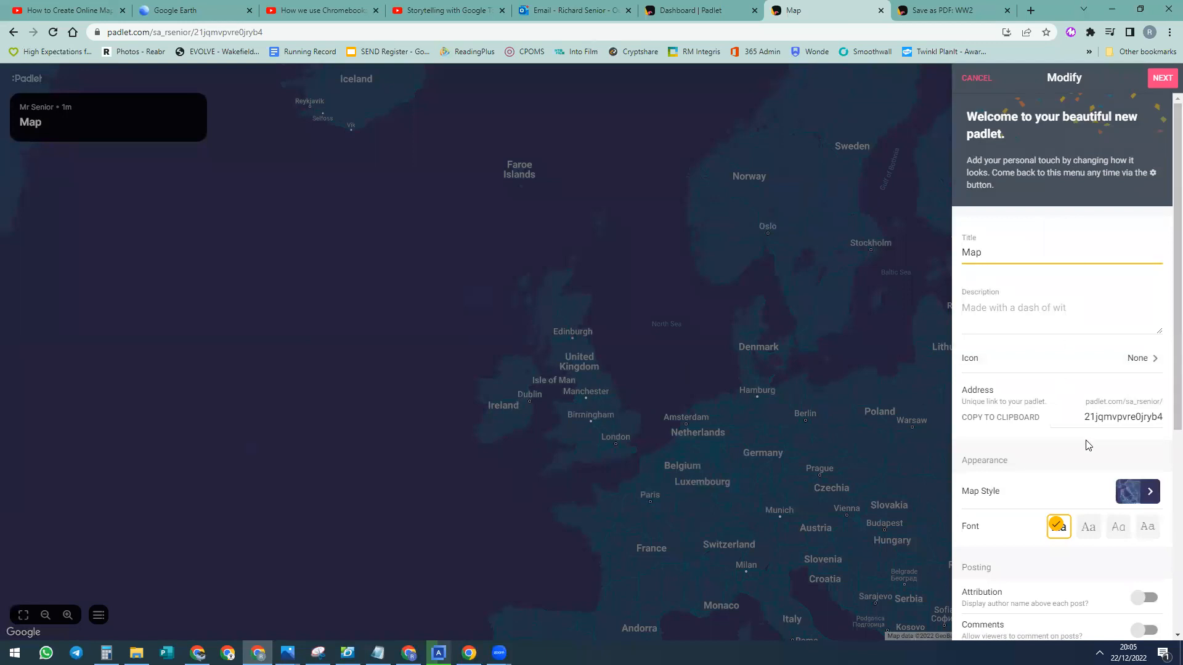
Step: Turn on the profanity filter for the map padlet and set post reactions to Star
{"action": "scroll", "coordinate": [1112, 376], "scroll_direction": "down", "scroll_amount": 3}
{"action": "scroll", "coordinate": [1101, 419], "scroll_direction": "down", "scroll_amount": 3}
{"action": "left_click", "coordinate": [1147, 429]}
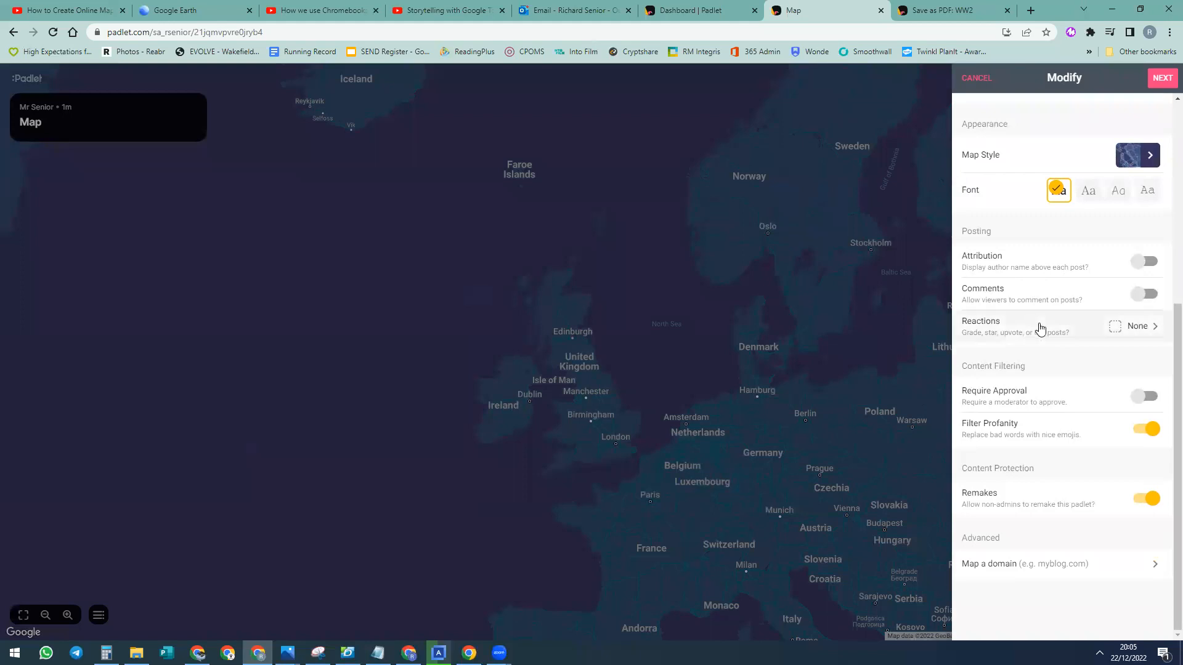
{"action": "left_click", "coordinate": [1133, 326]}
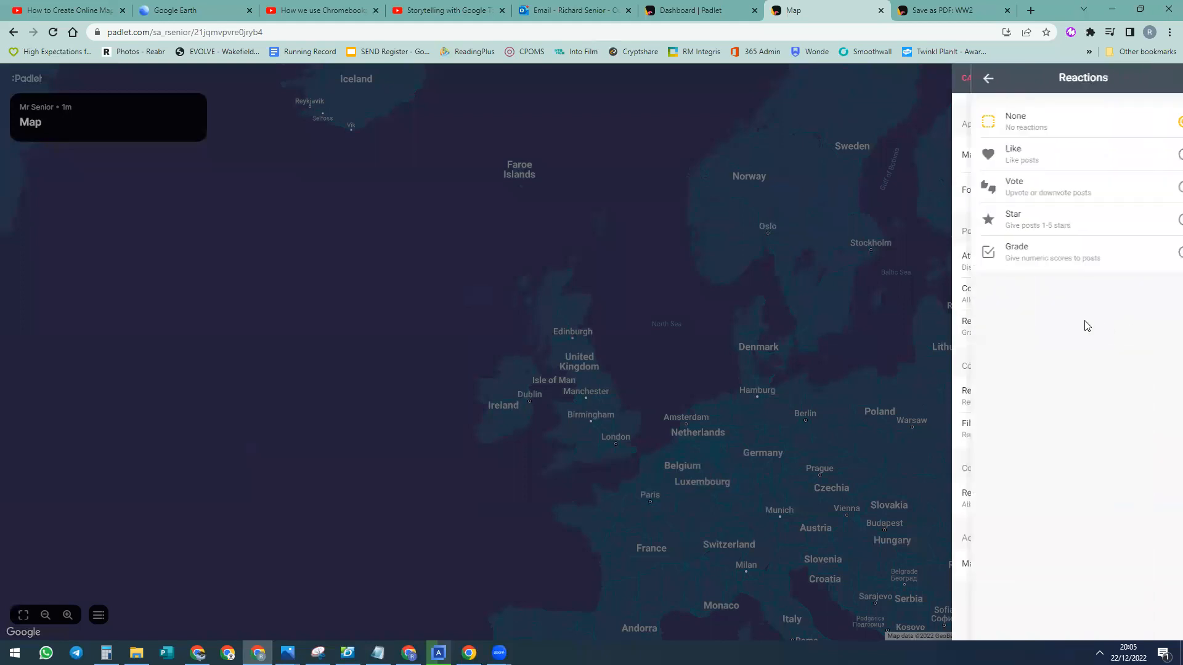
{"action": "left_click", "coordinate": [1045, 231]}
{"action": "left_click", "coordinate": [967, 82]}
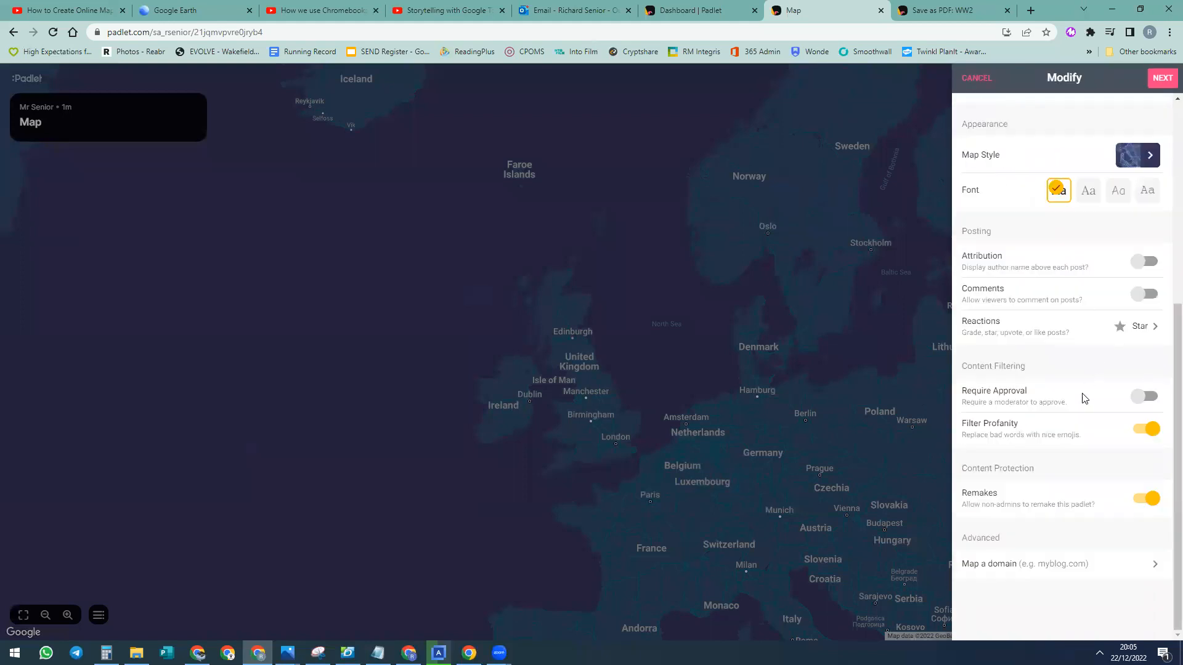
Step: Allow comments on the map padlet's posts, save the settings, and finish the setup to start posting
{"action": "left_click", "coordinate": [1139, 294]}
{"action": "scroll", "coordinate": [1103, 364], "scroll_direction": "up", "scroll_amount": 5}
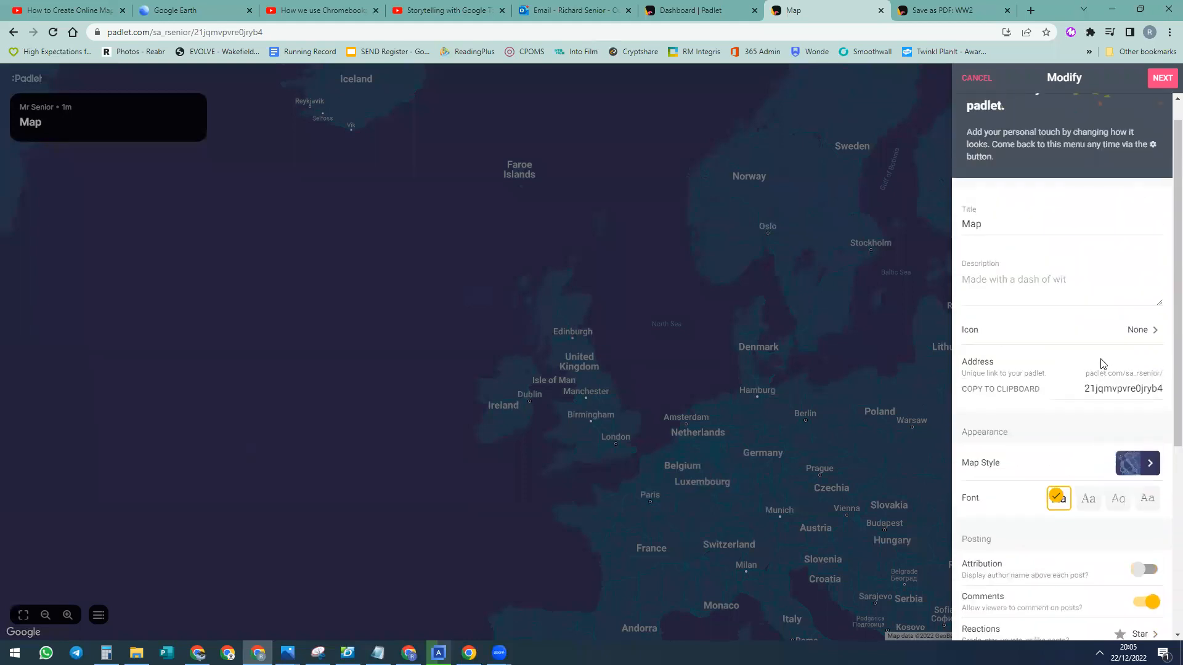
{"action": "scroll", "coordinate": [1096, 320], "scroll_direction": "up", "scroll_amount": 1}
{"action": "left_click", "coordinate": [1163, 77]}
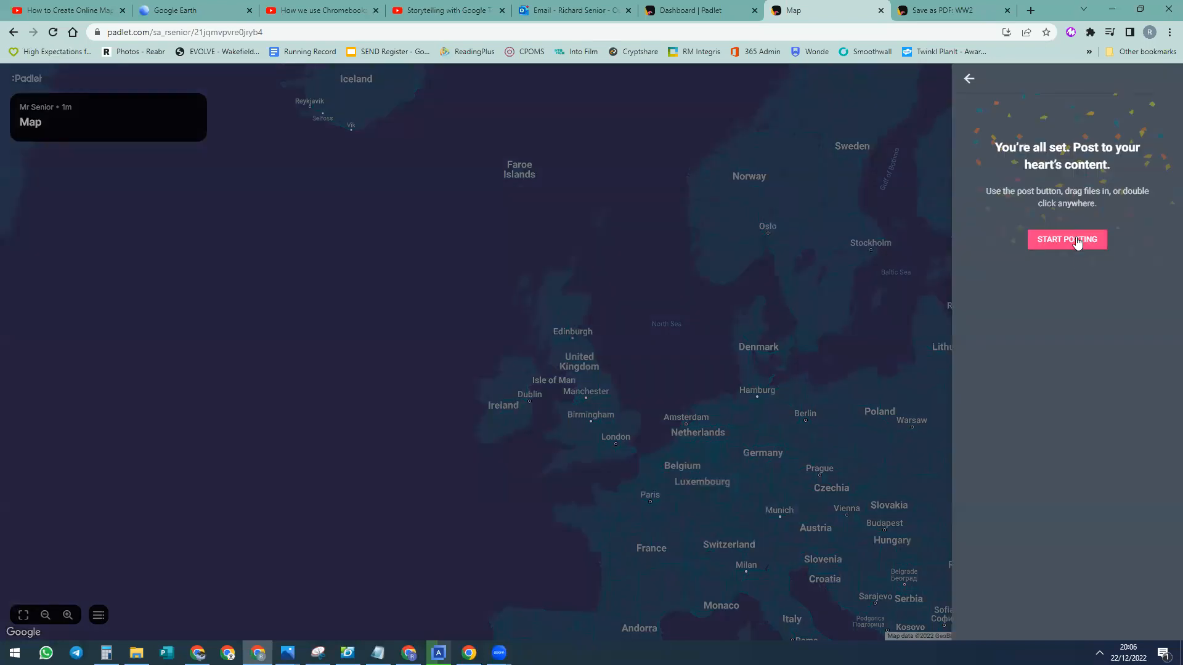
{"action": "left_click", "coordinate": [1063, 241]}
Step: Start a new post on the map and set its location by searching for the school's postcode
{"action": "scroll", "coordinate": [604, 408], "scroll_direction": "up", "scroll_amount": 4}
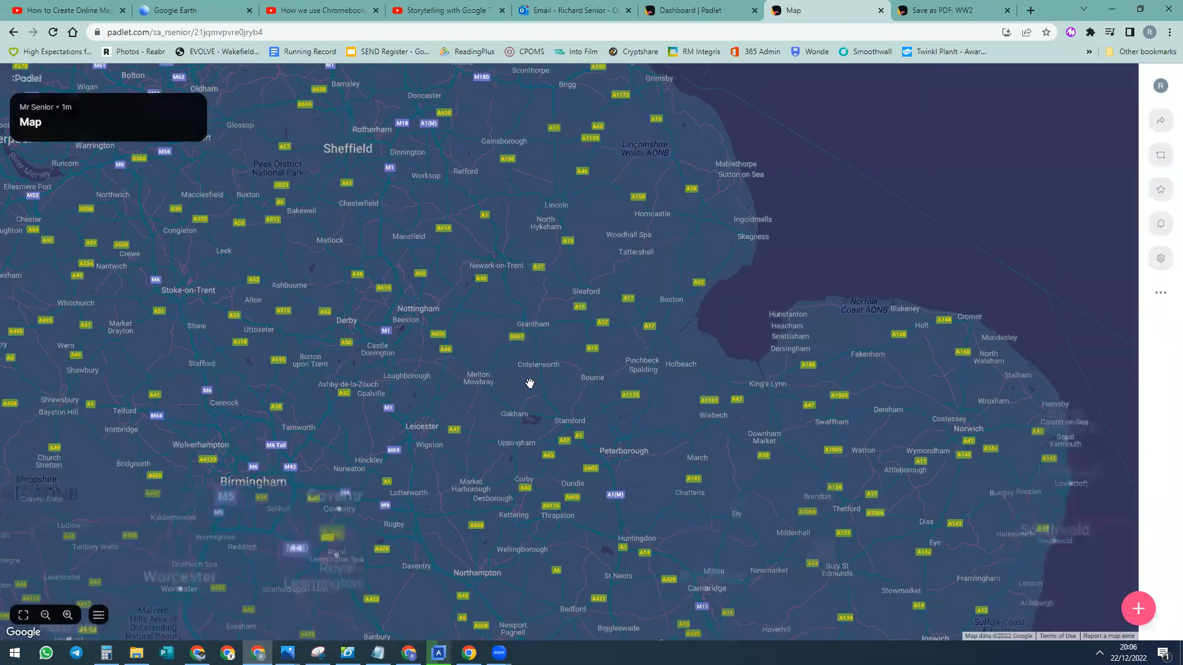
{"action": "left_click_drag", "start_coordinate": [1118, 563], "coordinate": [1133, 606]}
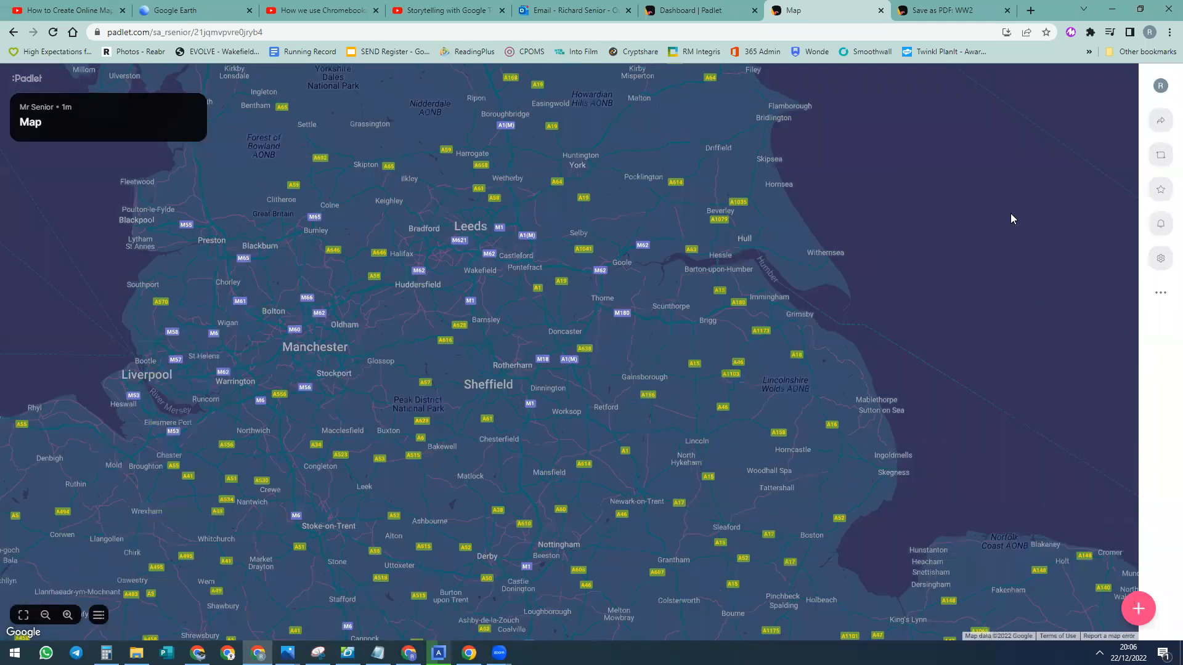
{"action": "type", "text": "wf1"}
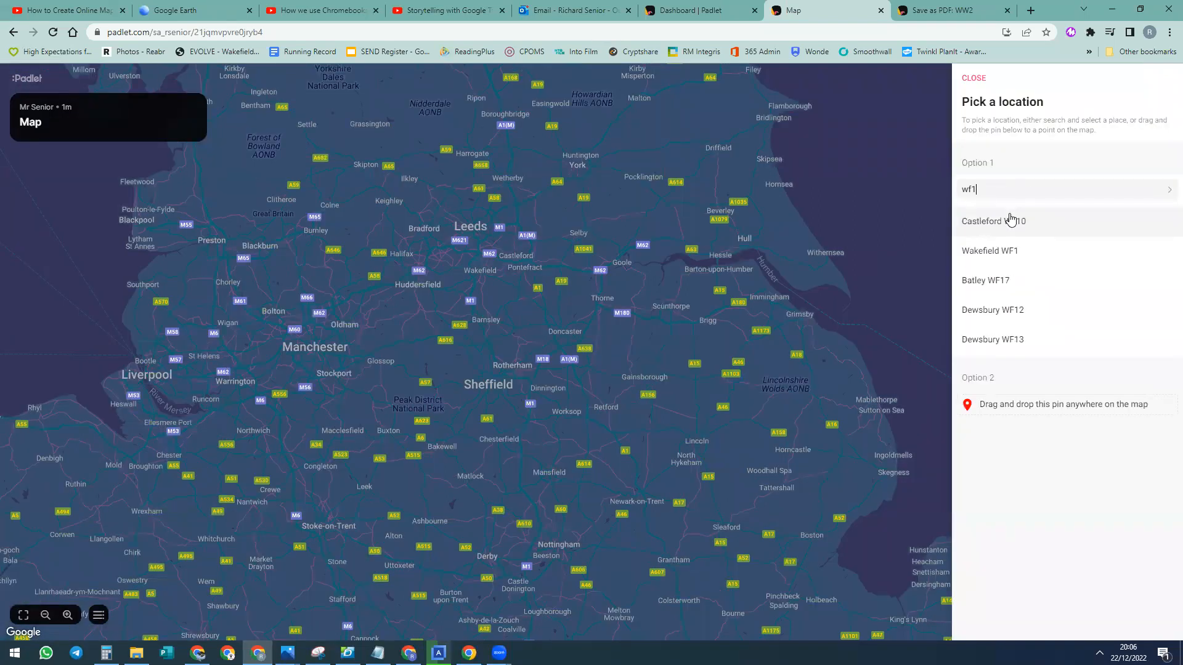
{"action": "type", "text": " 3pf"}
{"action": "left_click", "coordinate": [1011, 220]}
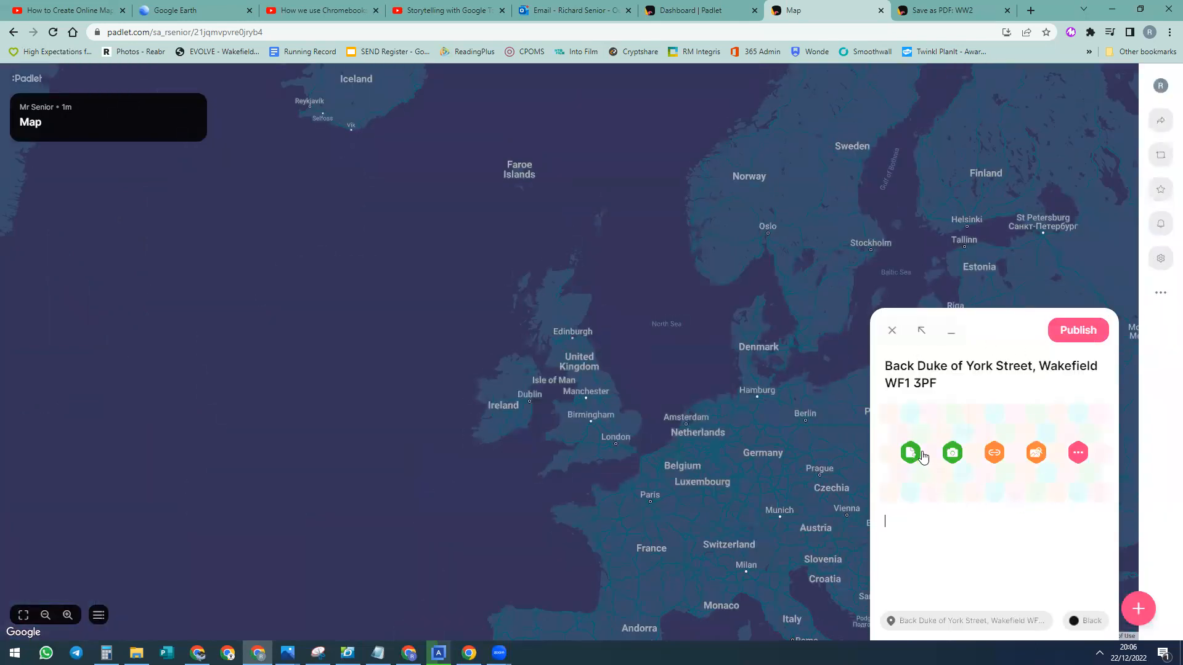
Step: Search images for the post's location and attach the round school crest reading "Living Learning Loving in Faith"
{"action": "left_click", "coordinate": [1035, 453]}
{"action": "left_click", "coordinate": [456, 209]}
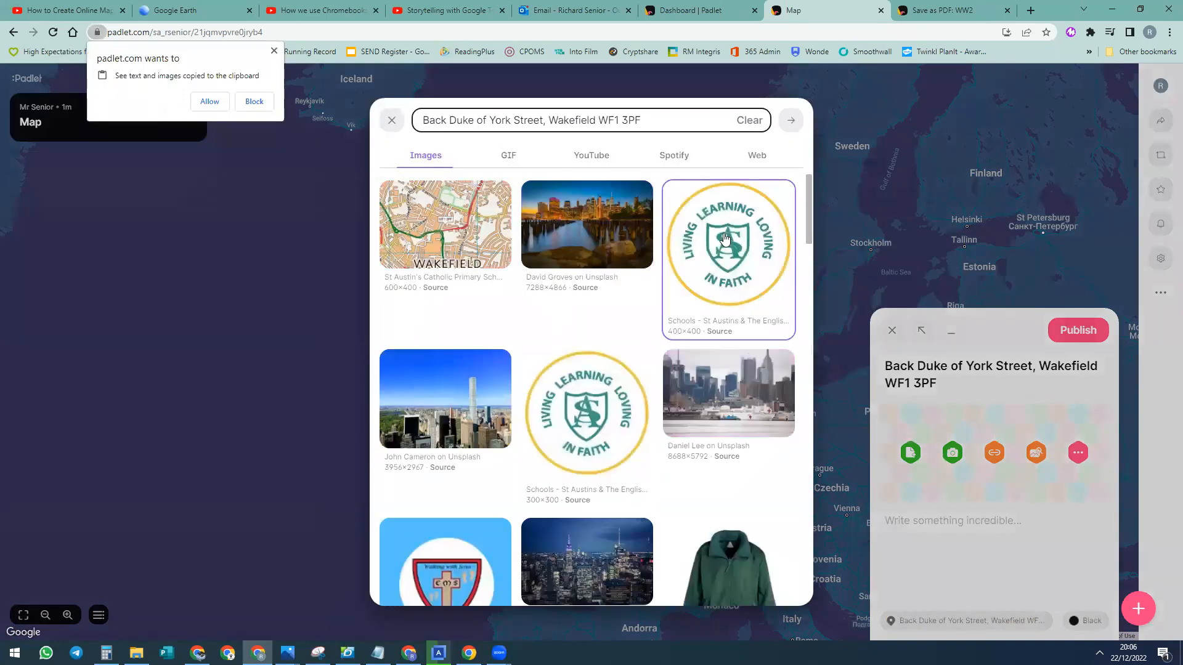
{"action": "left_click", "coordinate": [725, 237]}
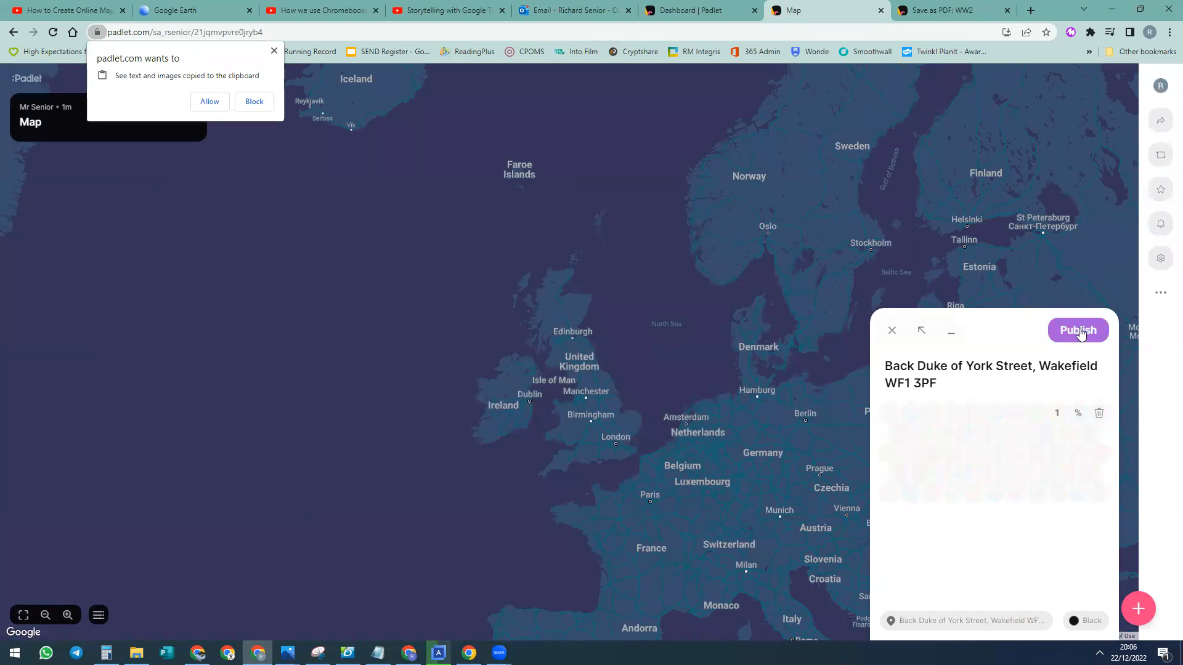
Step: Publish the new post located at the school's postcode on the map
{"action": "left_click", "coordinate": [1079, 334]}
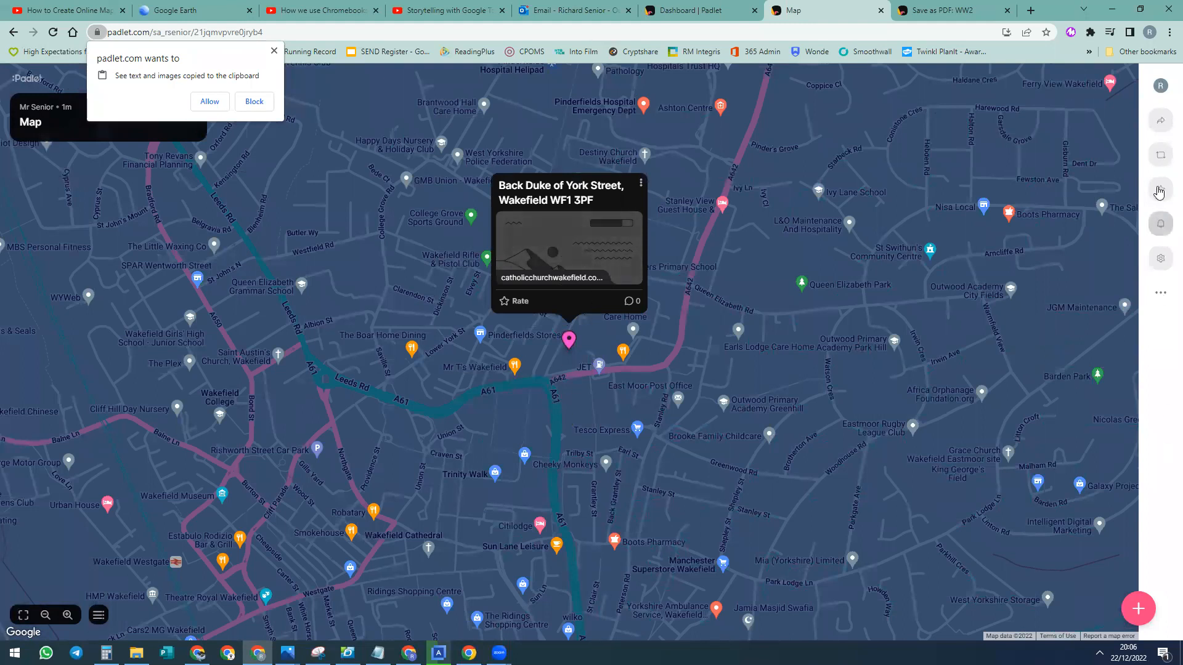
Step: Change the map padlet's style to Satellite, save the settings, and close them
{"action": "left_click", "coordinate": [1161, 293]}
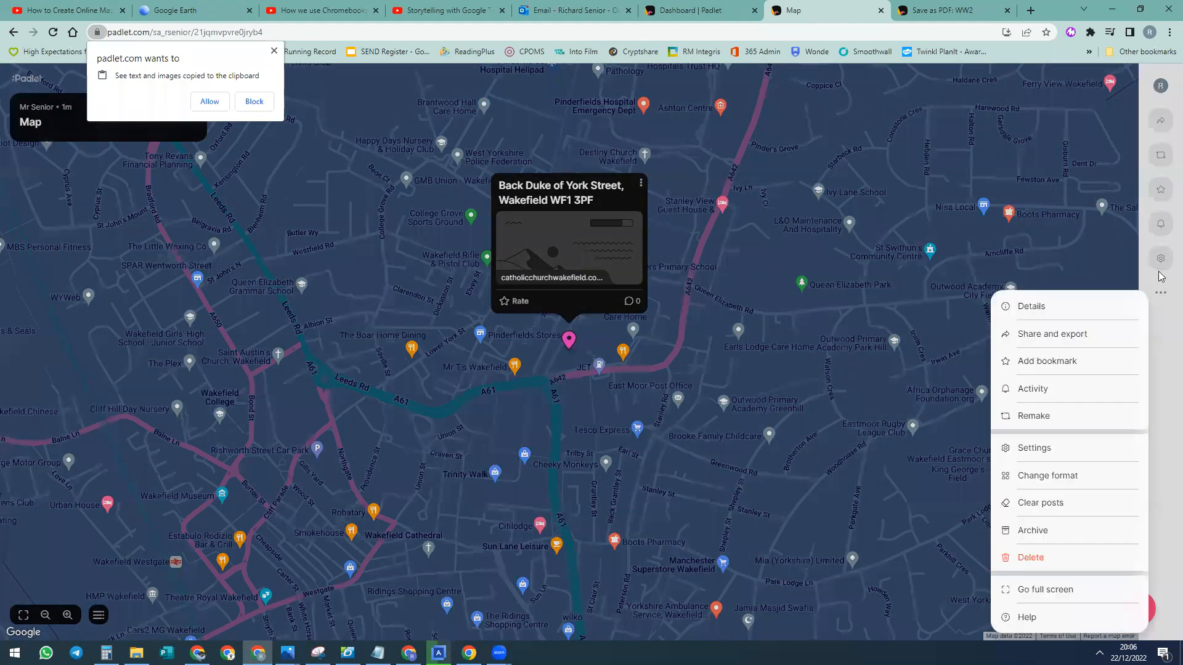
{"action": "left_click", "coordinate": [1034, 448]}
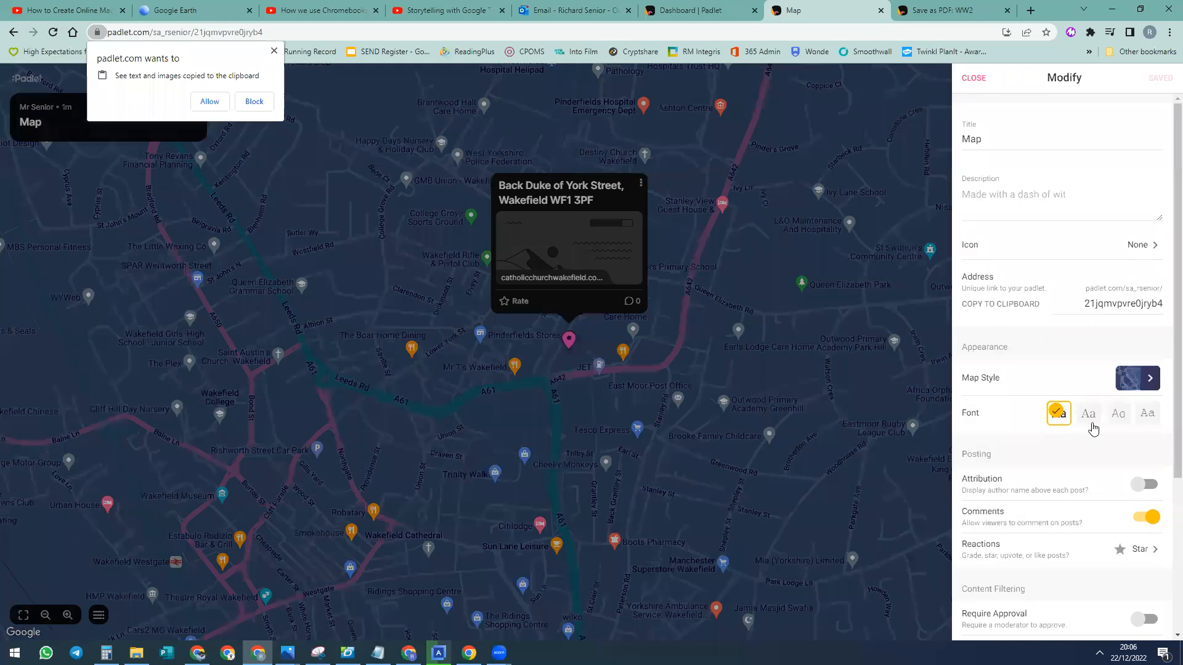
{"action": "left_click", "coordinate": [1138, 377]}
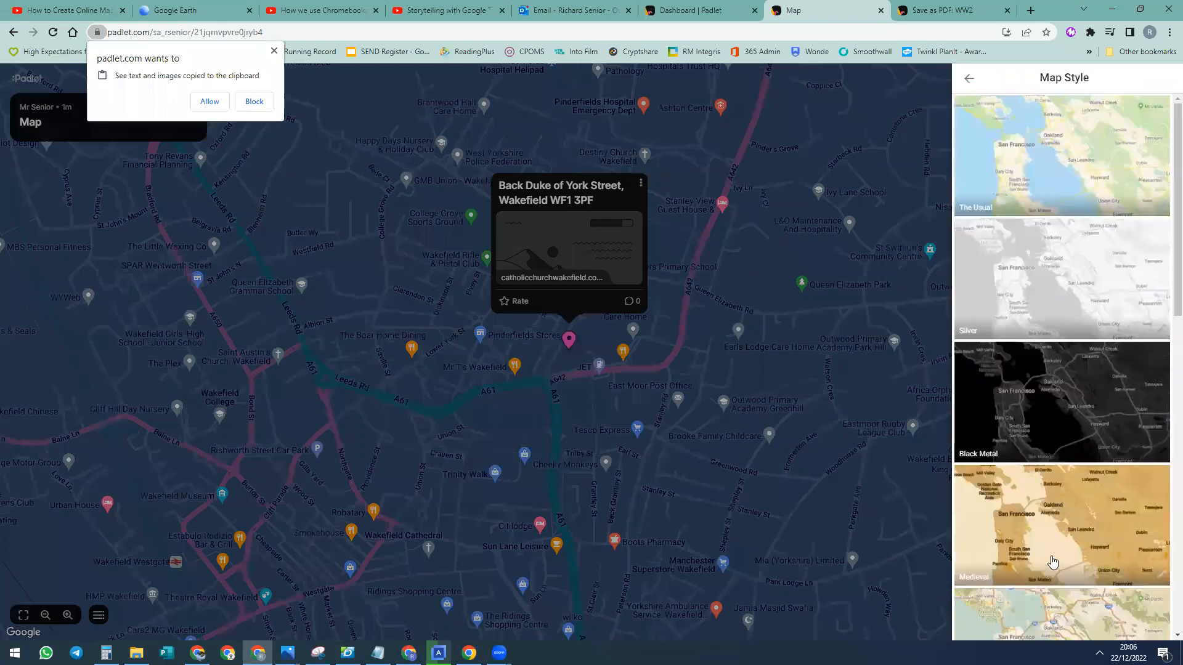
{"action": "scroll", "coordinate": [1049, 255], "scroll_direction": "down", "scroll_amount": 5}
{"action": "left_click", "coordinate": [1049, 255]}
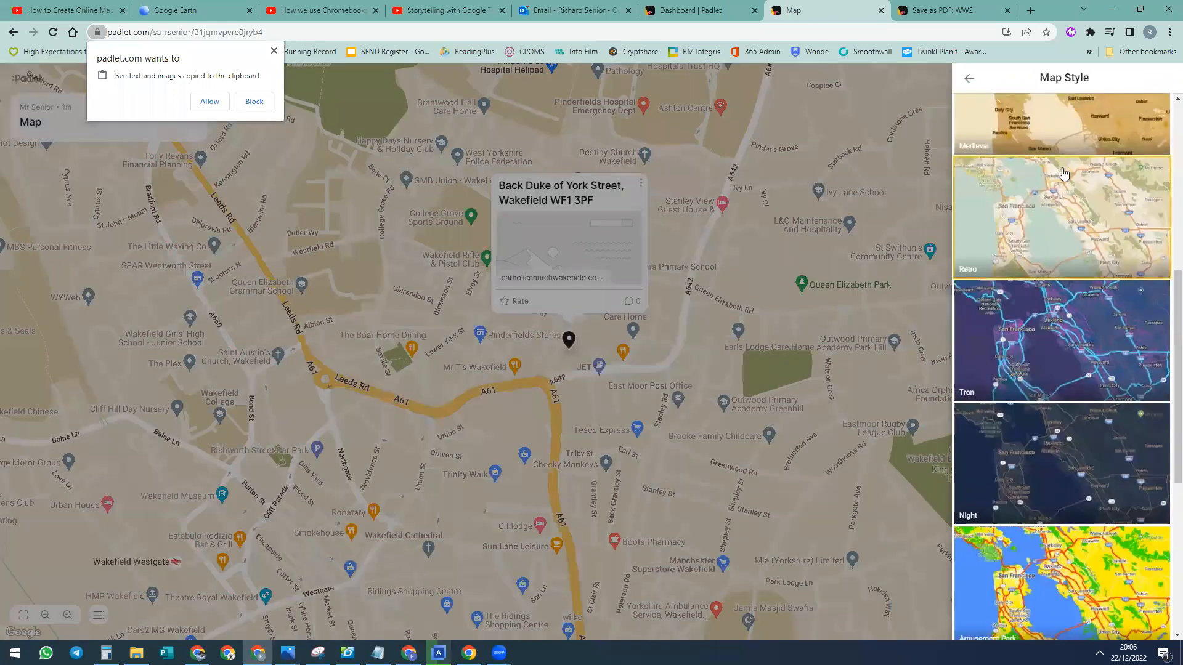
{"action": "scroll", "coordinate": [1079, 410], "scroll_direction": "down", "scroll_amount": 5}
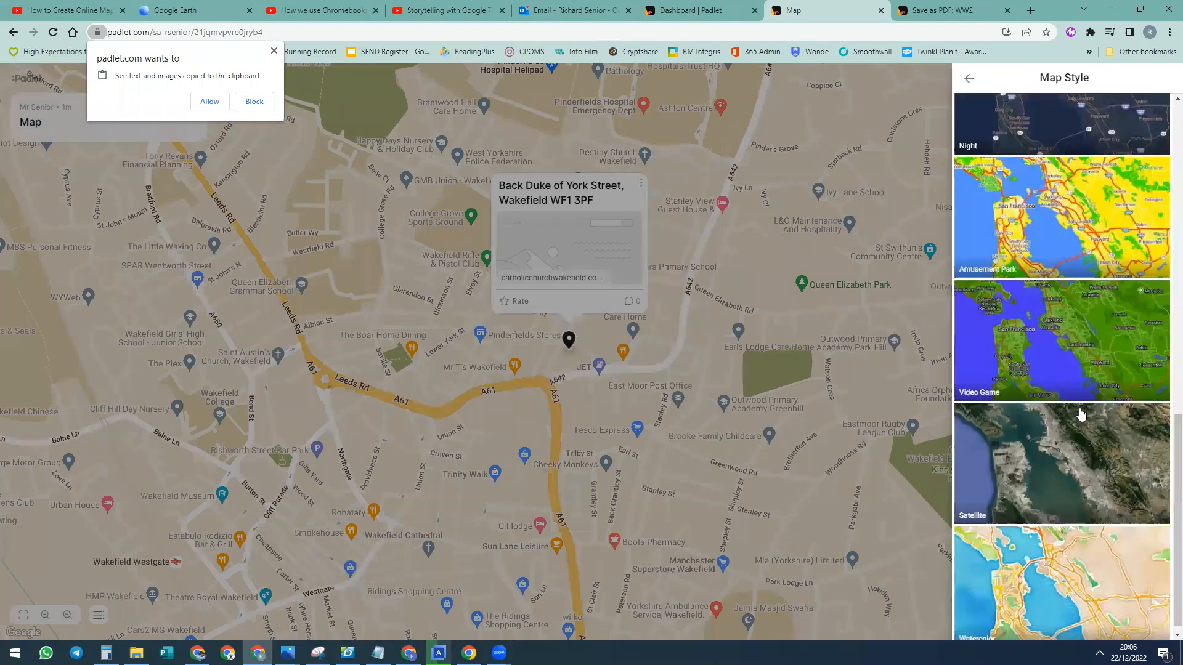
{"action": "left_click", "coordinate": [1083, 483]}
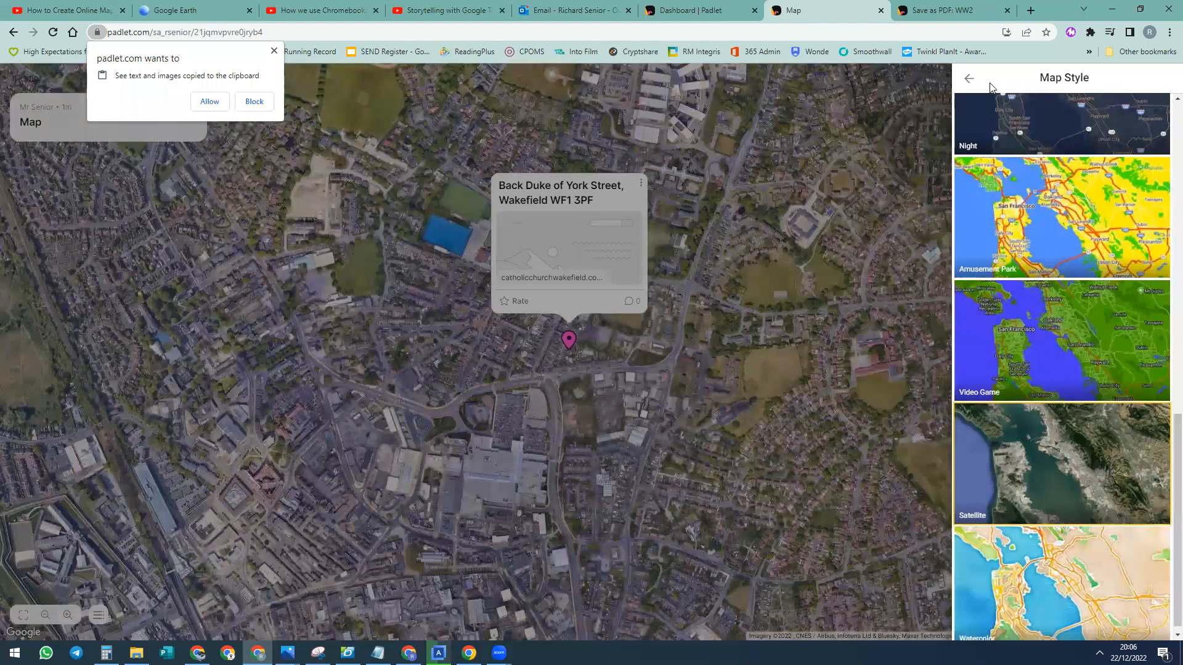
{"action": "left_click", "coordinate": [998, 304]}
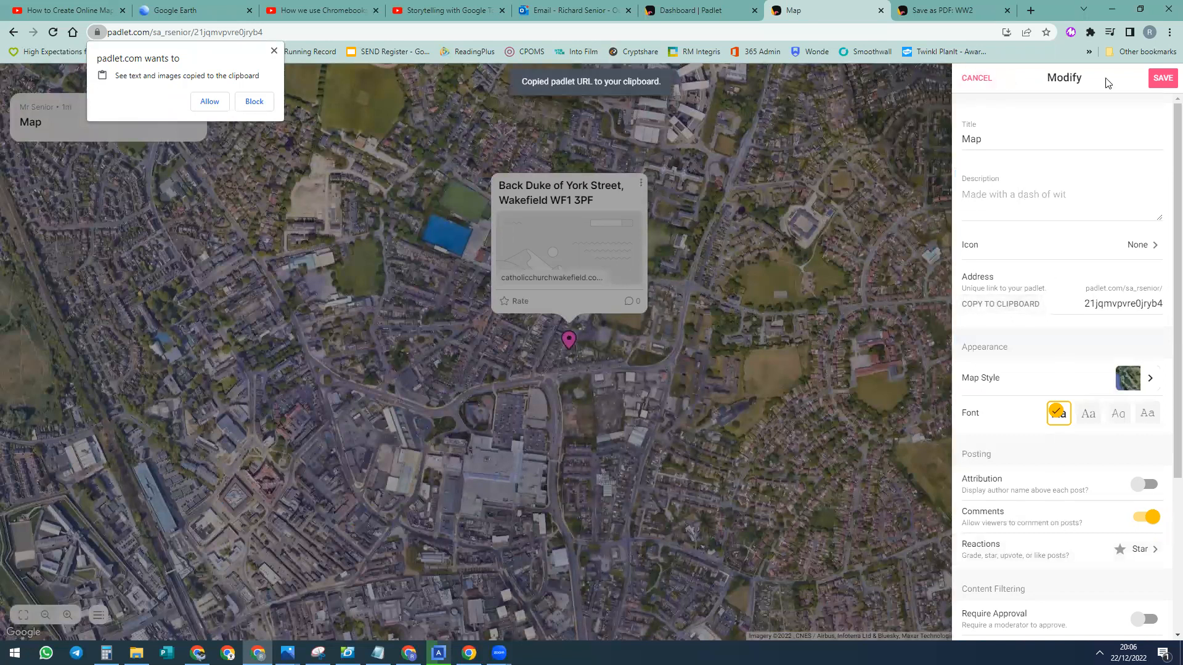
{"action": "left_click", "coordinate": [1163, 78]}
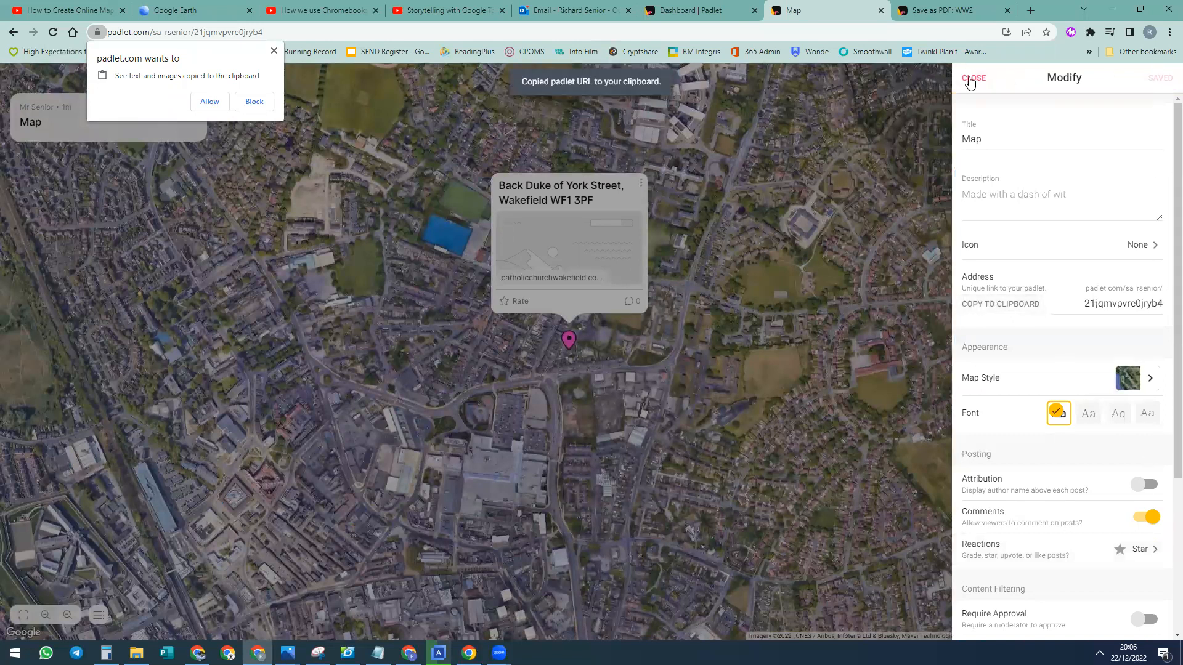
{"action": "left_click", "coordinate": [973, 78]}
Step: Copy the map padlet's share link and open it in the guest browser window
{"action": "left_click", "coordinate": [1162, 292]}
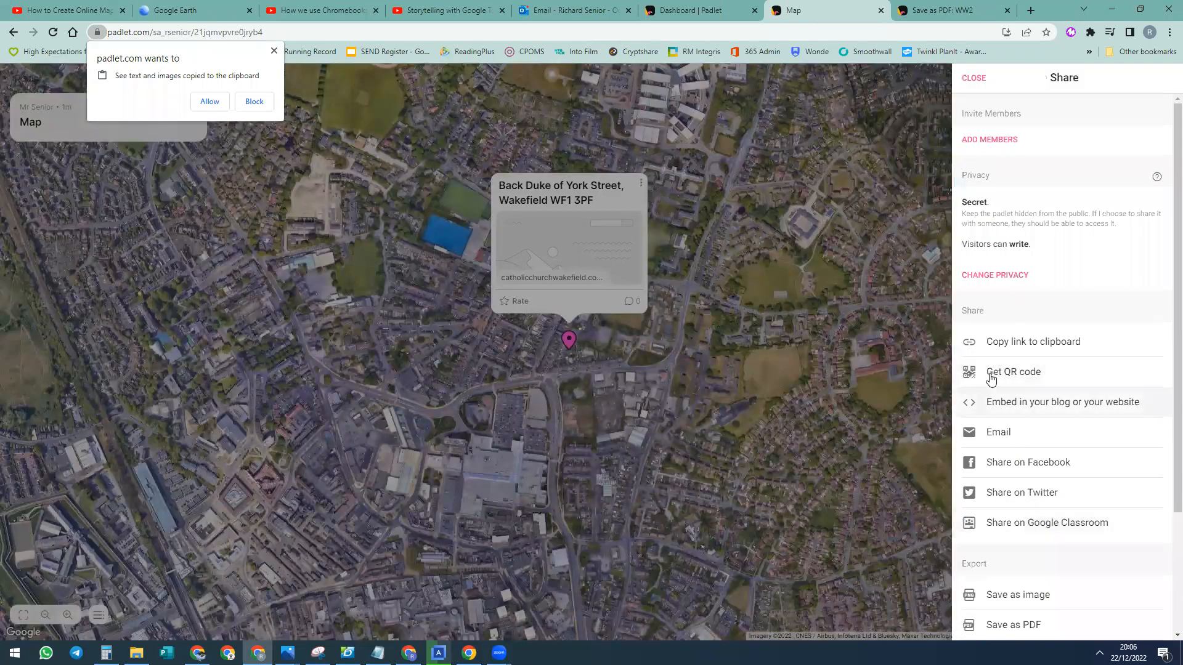
{"action": "left_click", "coordinate": [1004, 349]}
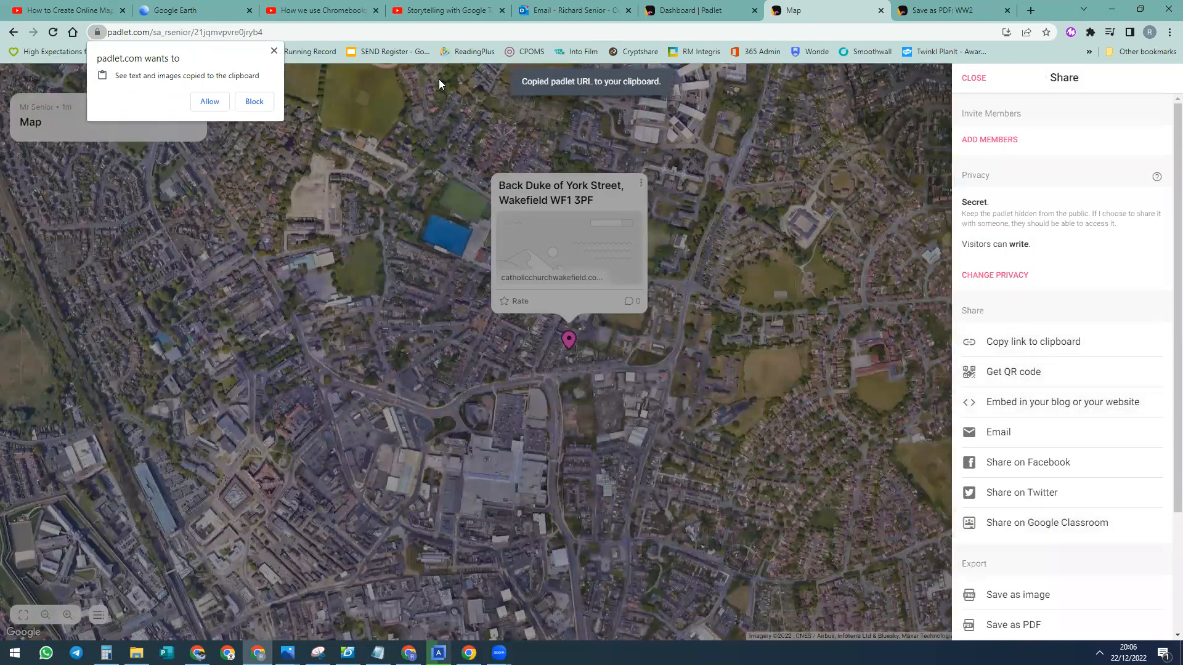
{"action": "key", "text": "alt+Tab"}
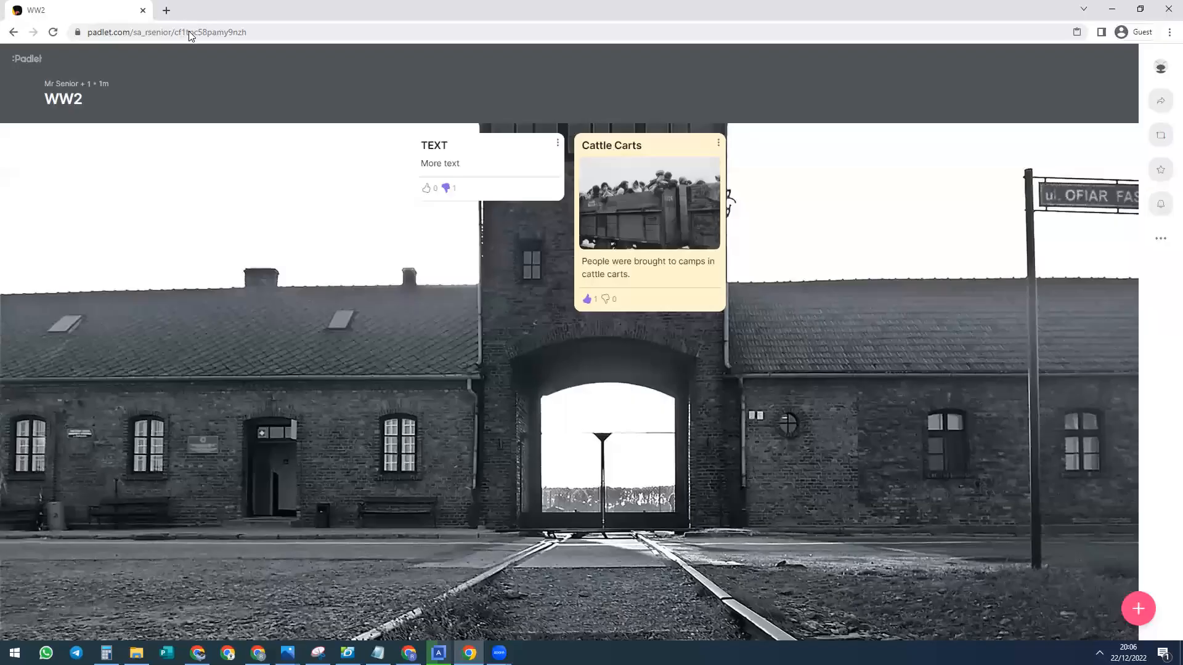
{"action": "left_click", "coordinate": [189, 33]}
{"action": "key", "text": "ctrl+v"}
{"action": "key", "text": "Return"}
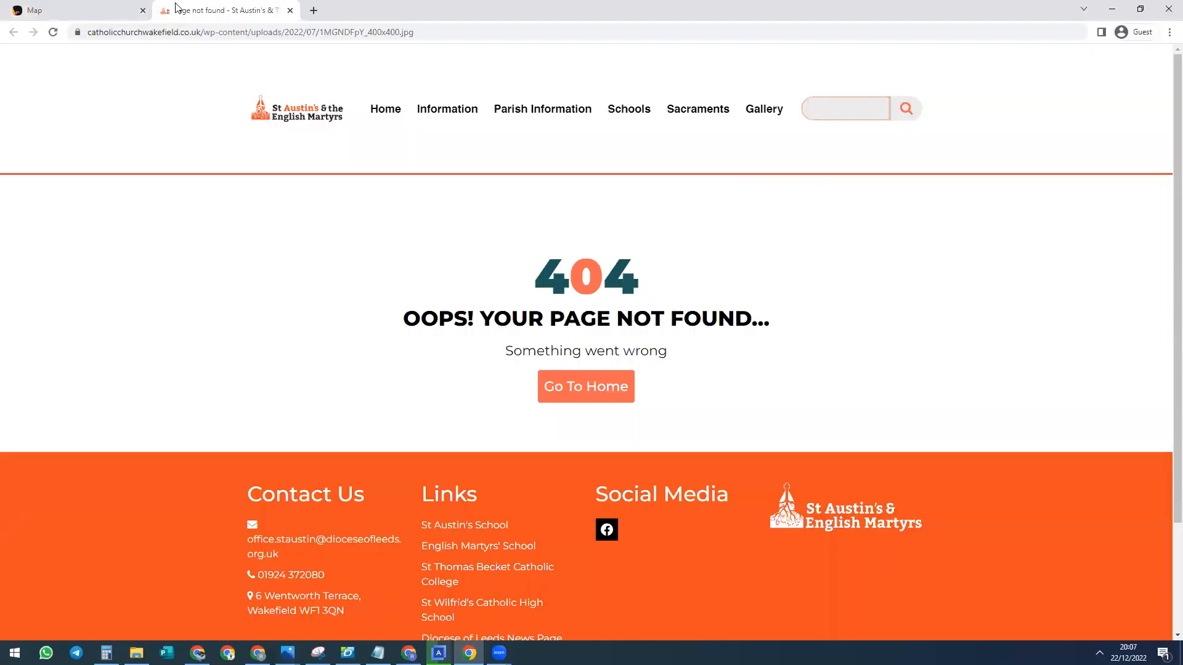
{"action": "left_click", "coordinate": [91, 12]}
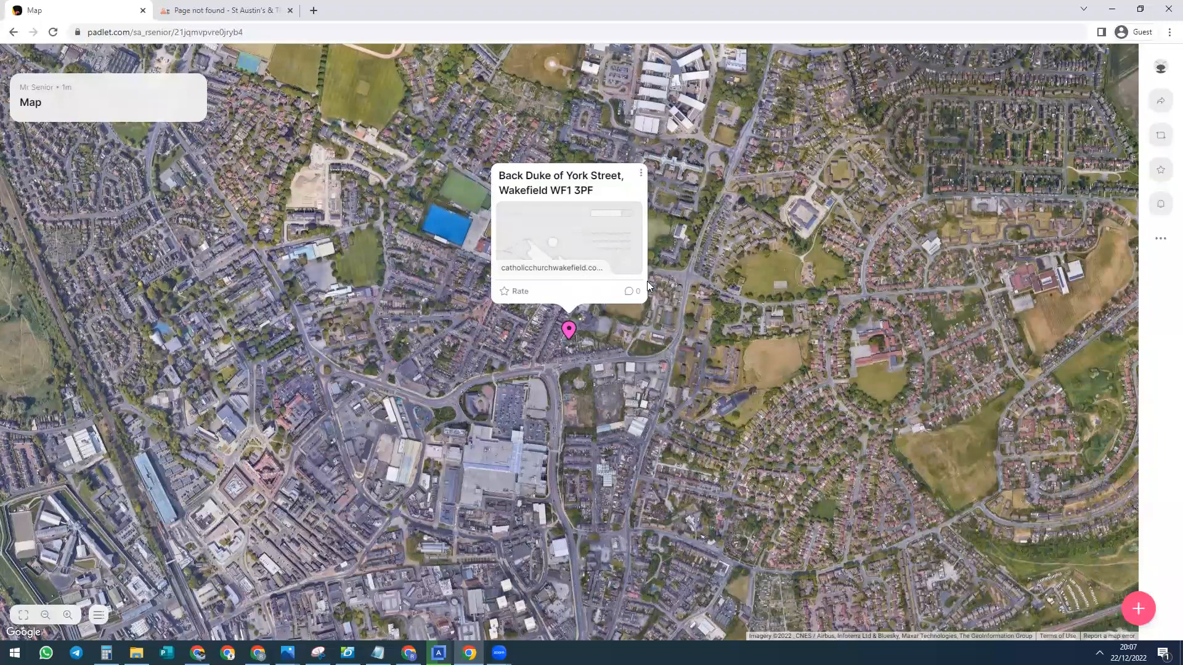
Step: As the guest, add a post pinned to Scottish Borders, UK, fill its body with random filler text, and publish it
{"action": "left_click", "coordinate": [1138, 609]}
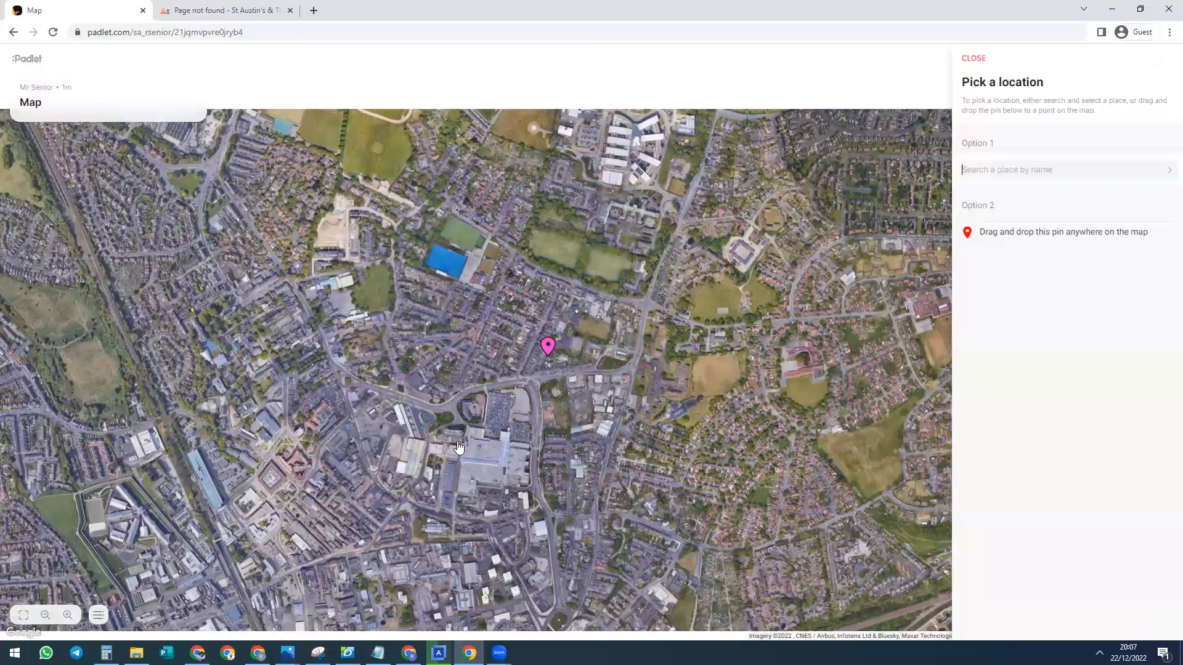
{"action": "scroll", "coordinate": [469, 431], "scroll_direction": "down", "scroll_amount": 5}
{"action": "scroll", "coordinate": [656, 382], "scroll_direction": "down", "scroll_amount": 2}
{"action": "left_click_drag", "start_coordinate": [576, 308], "coordinate": [715, 537]}
{"action": "left_click_drag", "start_coordinate": [976, 232], "coordinate": [531, 289]}
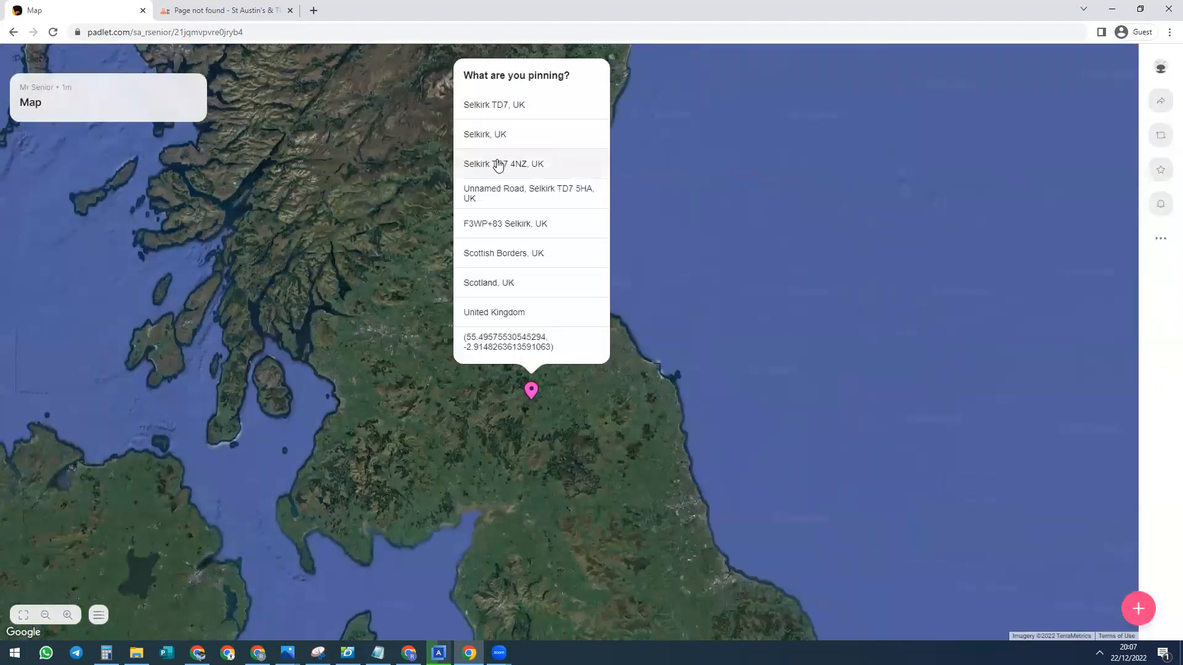
{"action": "left_click", "coordinate": [499, 260]}
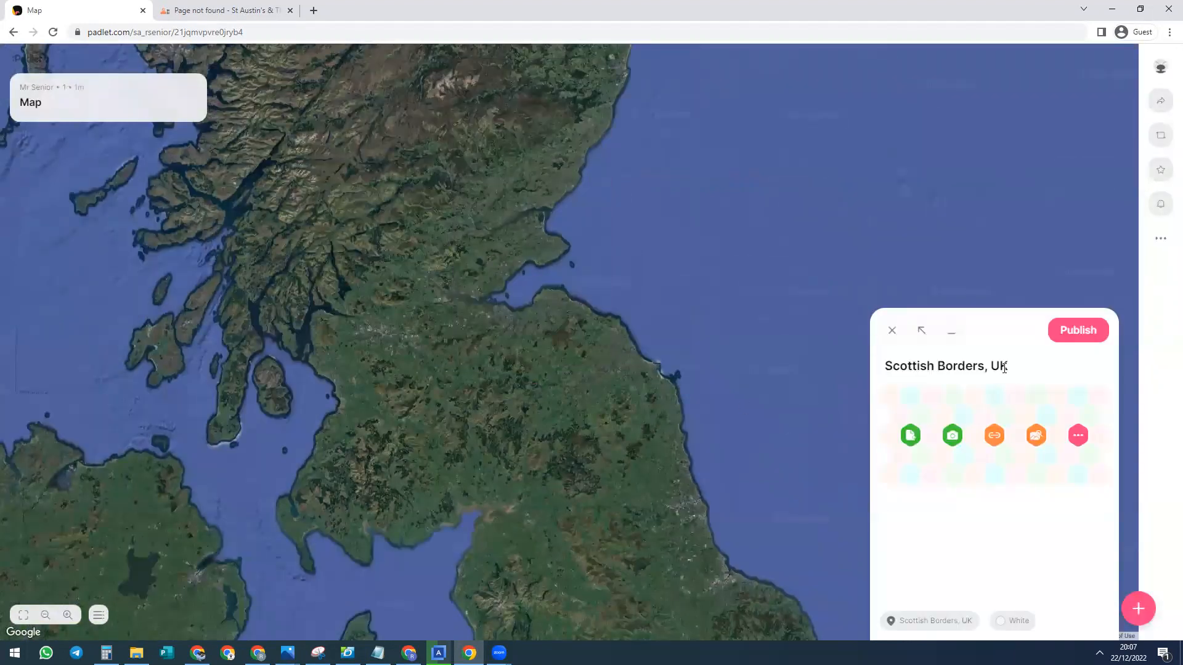
{"action": "type", "text": "ds"}
{"action": "type", "text": "sdfsadfsdfsadfsadf"}
{"action": "left_click", "coordinate": [1073, 333]}
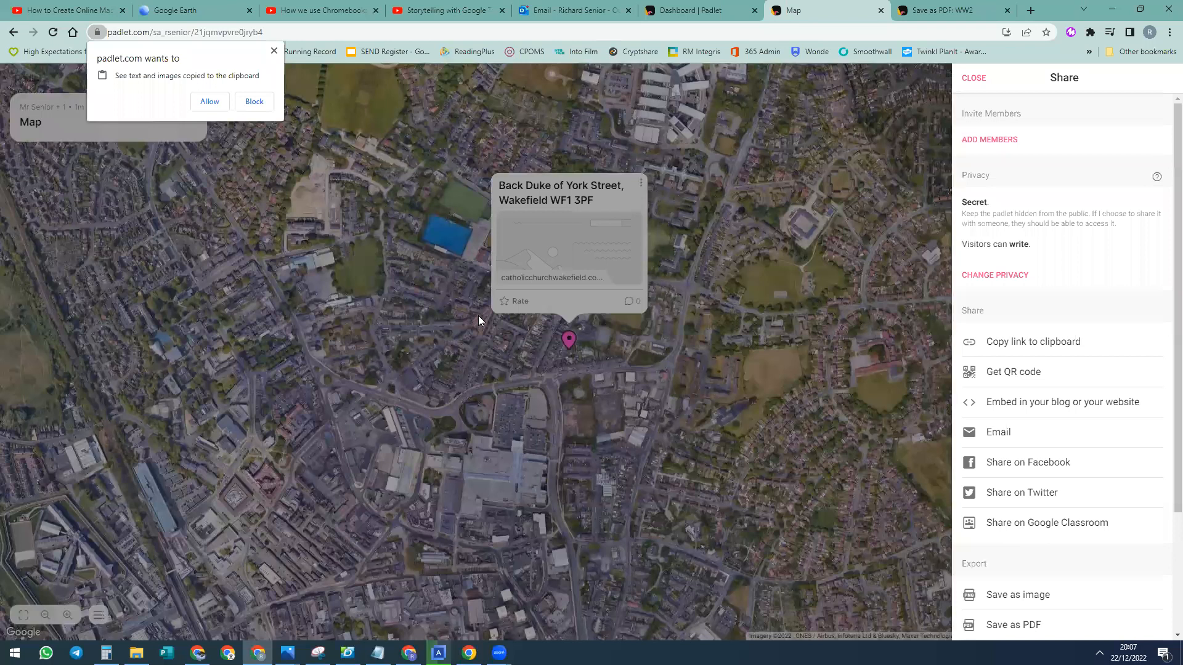
Step: Return to the owner's map padlet, close the sharing options, and view the guest's post and both pins on the map
{"action": "left_click", "coordinate": [595, 344]}
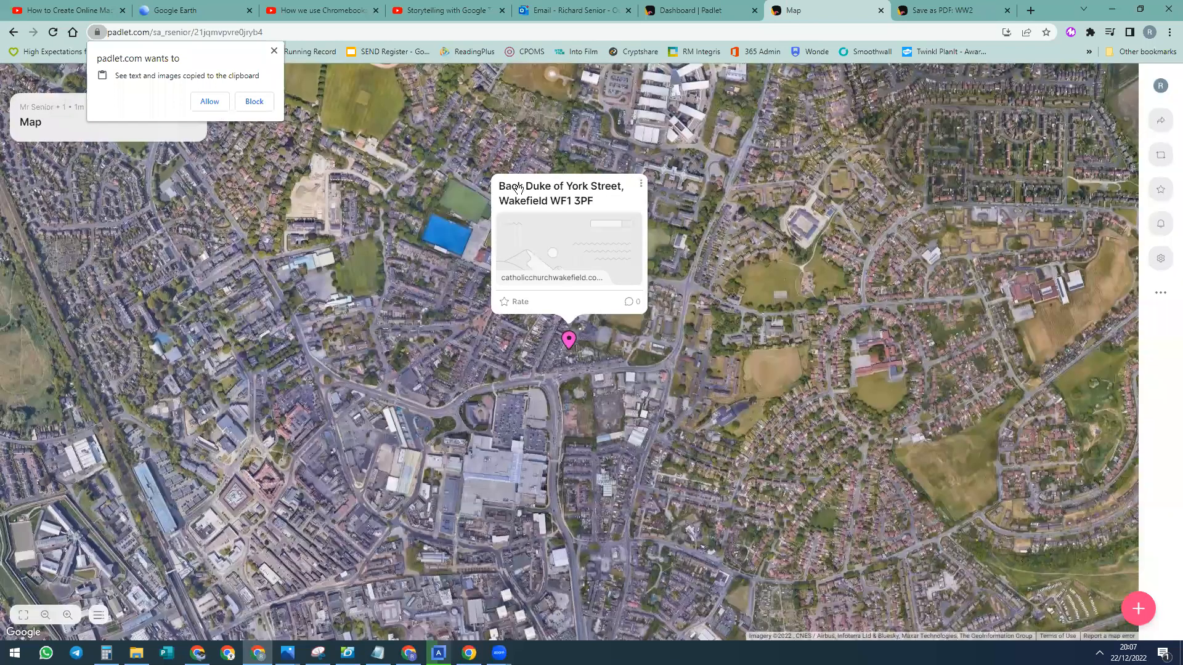
{"action": "left_click_drag", "start_coordinate": [551, 279], "coordinate": [727, 624]}
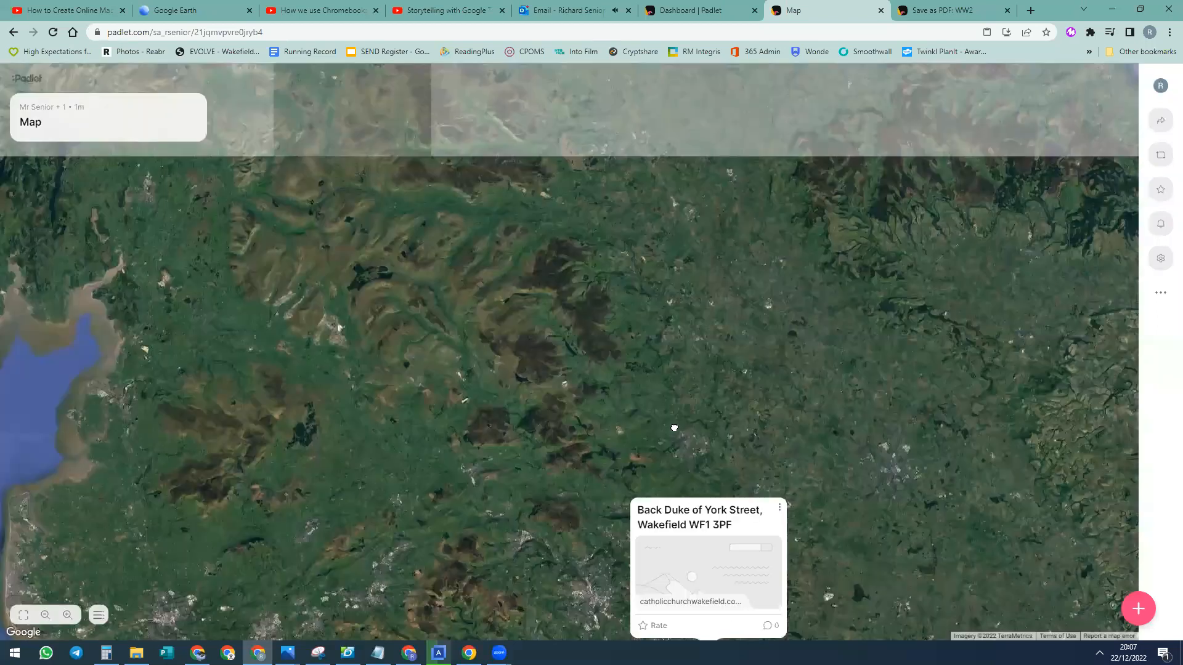
{"action": "scroll", "coordinate": [645, 355], "scroll_direction": "down", "scroll_amount": 3}
{"action": "left_click", "coordinate": [543, 184]}
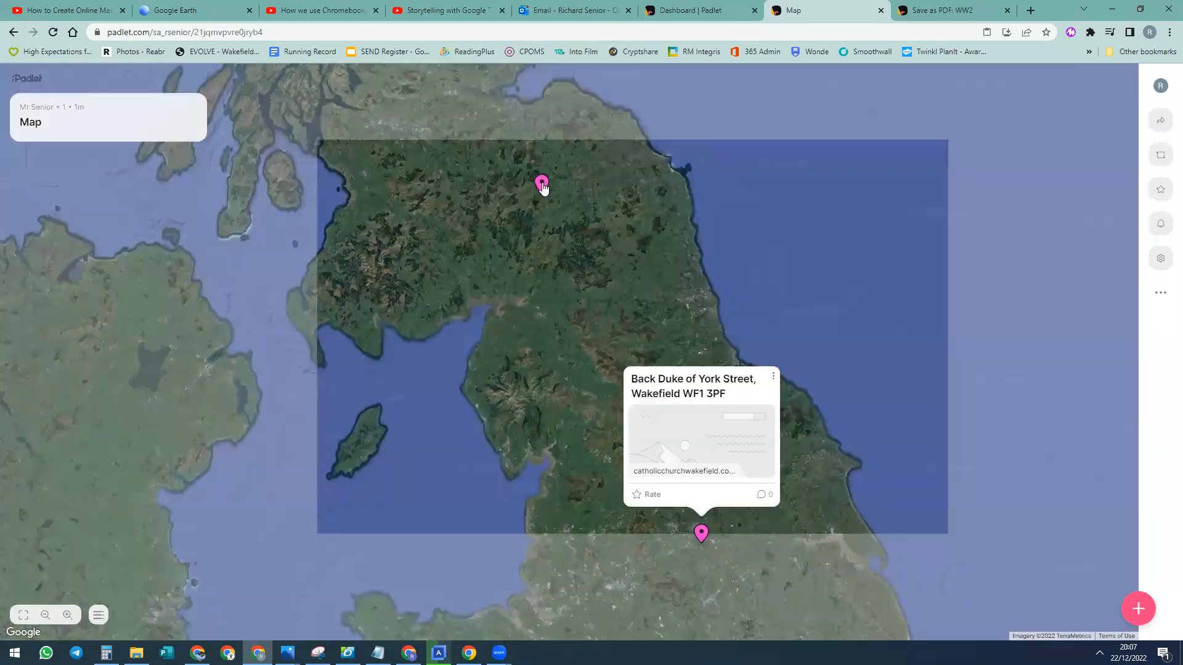
{"action": "scroll", "coordinate": [666, 398], "scroll_direction": "down", "scroll_amount": 1}
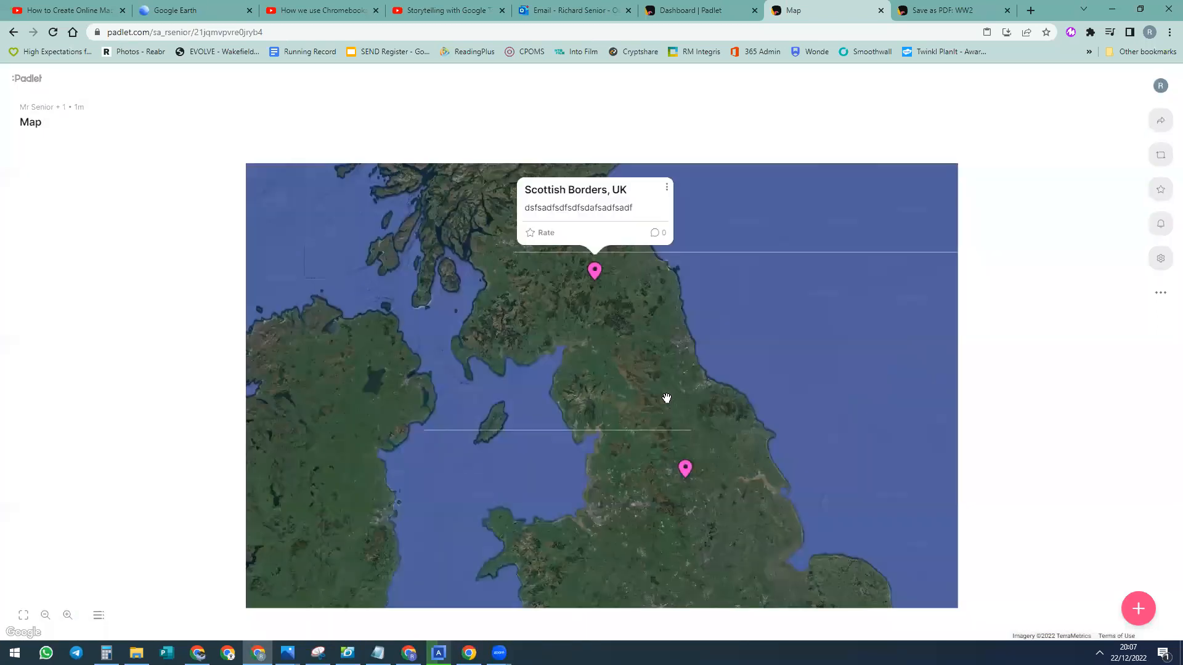
{"action": "scroll", "coordinate": [656, 397], "scroll_direction": "down", "scroll_amount": 1}
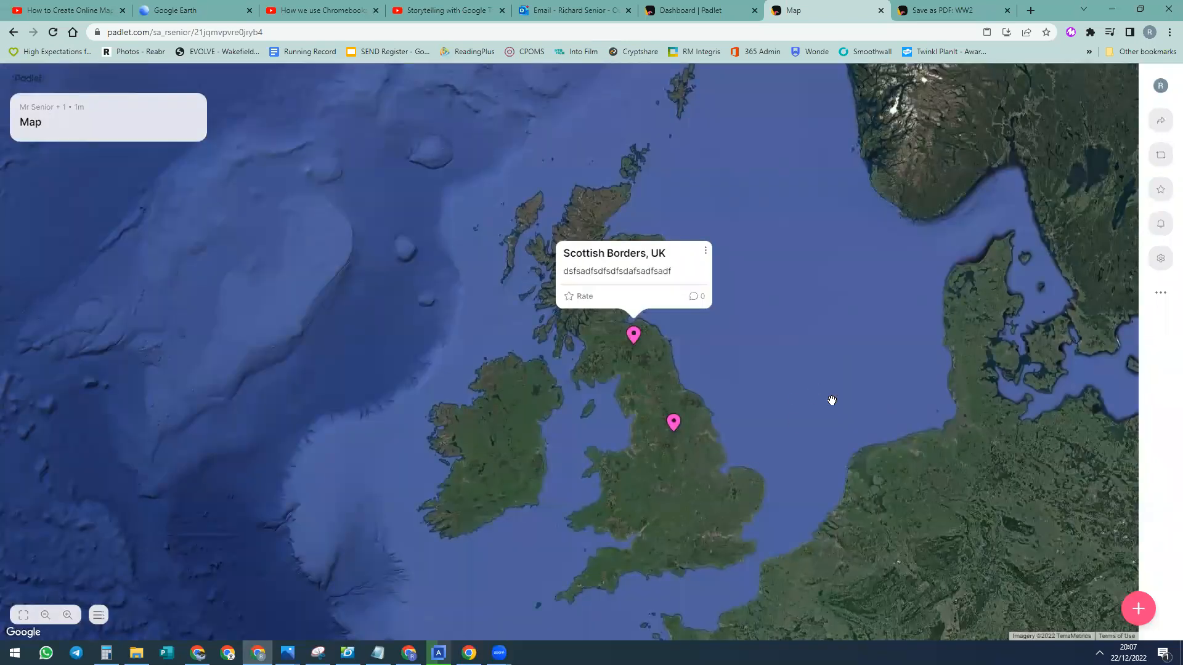
{"action": "scroll", "coordinate": [860, 430], "scroll_direction": "up", "scroll_amount": 1}
{"action": "scroll", "coordinate": [860, 430], "scroll_direction": "up", "scroll_amount": 1}
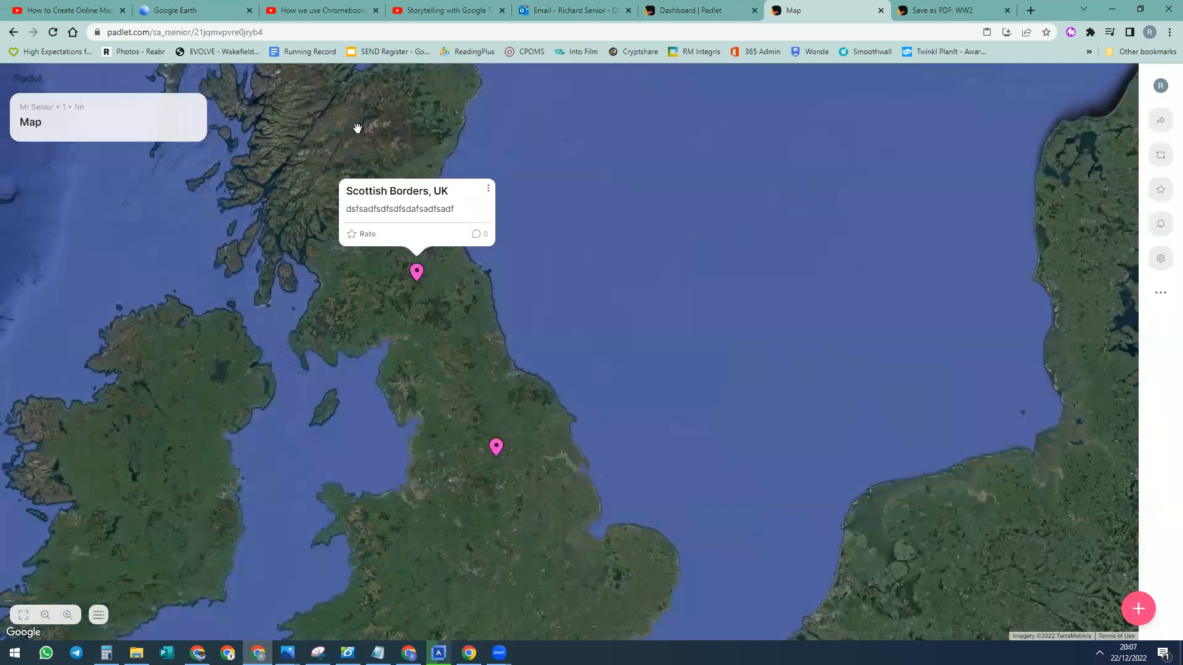
Step: Return to the dashboard and delete the Map padlet, entering the required confirmation code
{"action": "left_click", "coordinate": [29, 80]}
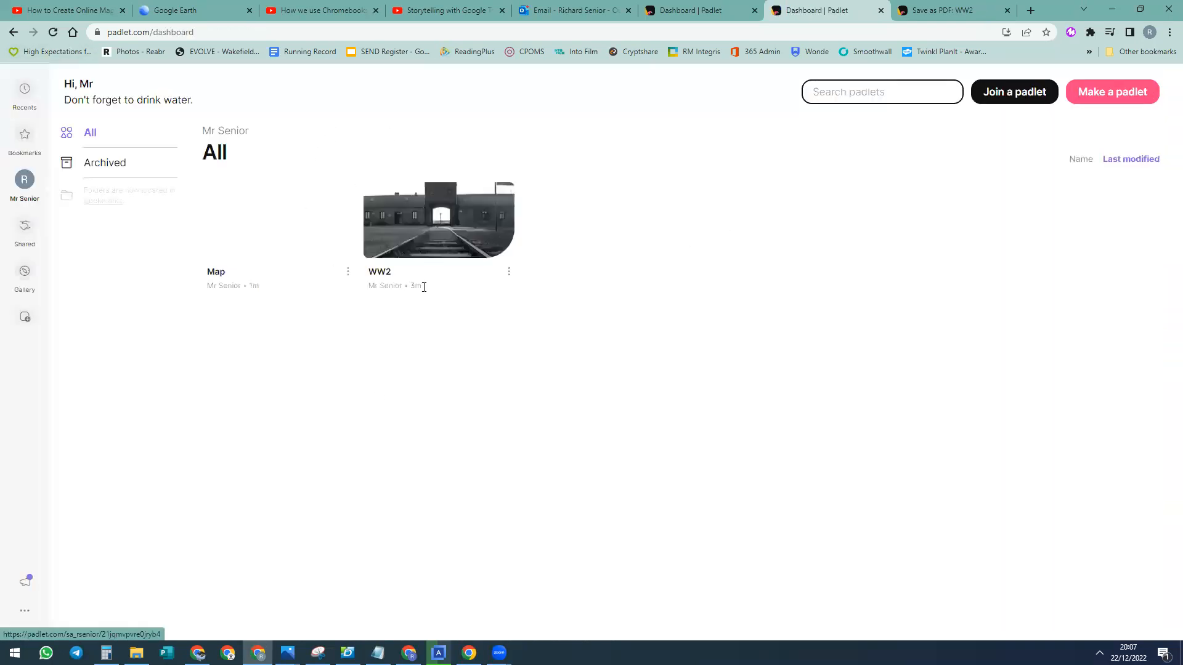
{"action": "left_click", "coordinate": [347, 272]}
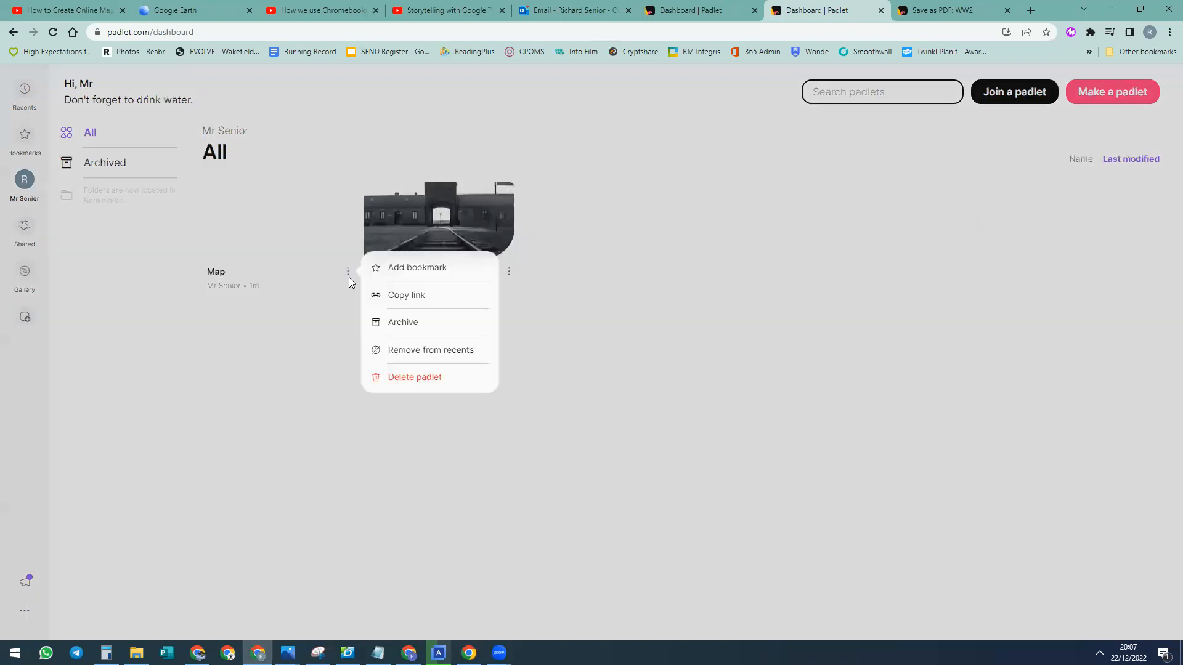
{"action": "left_click", "coordinate": [401, 377]}
{"action": "left_click", "coordinate": [557, 378]}
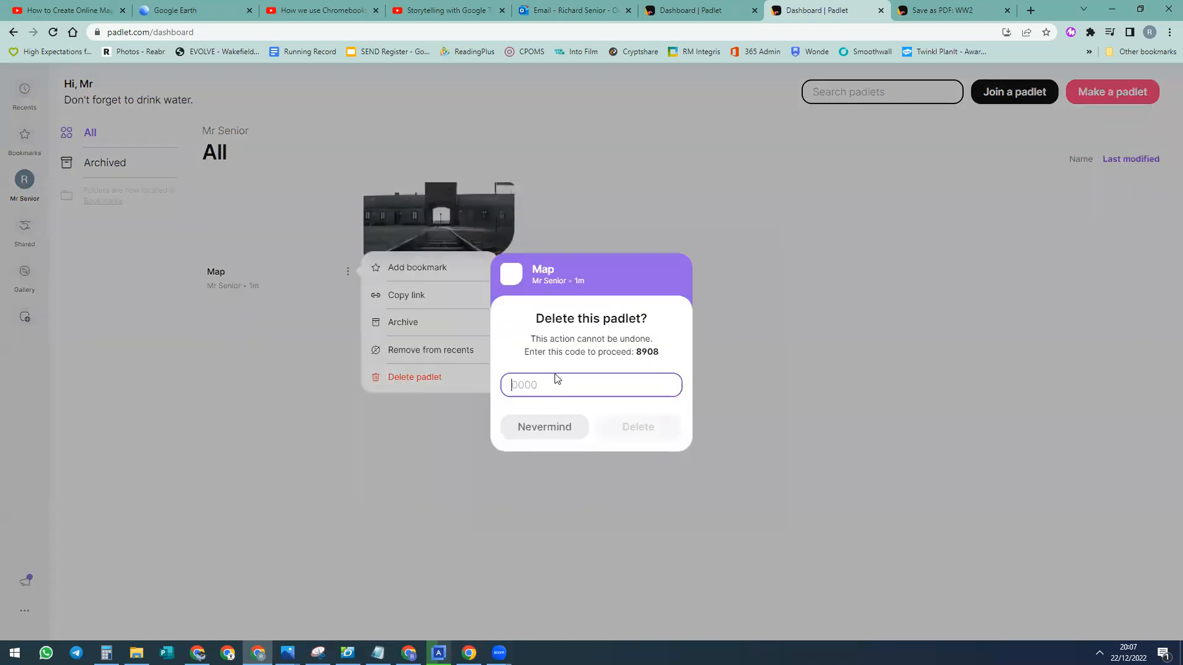
{"action": "type", "text": "8908"}
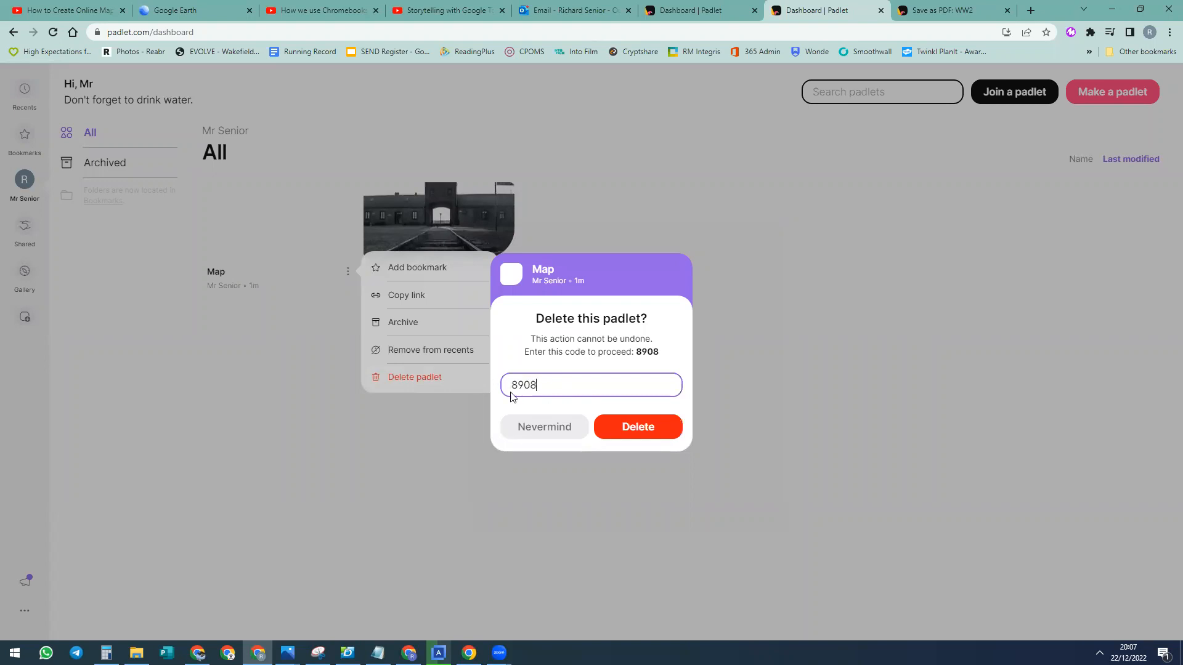
{"action": "left_click", "coordinate": [605, 430]}
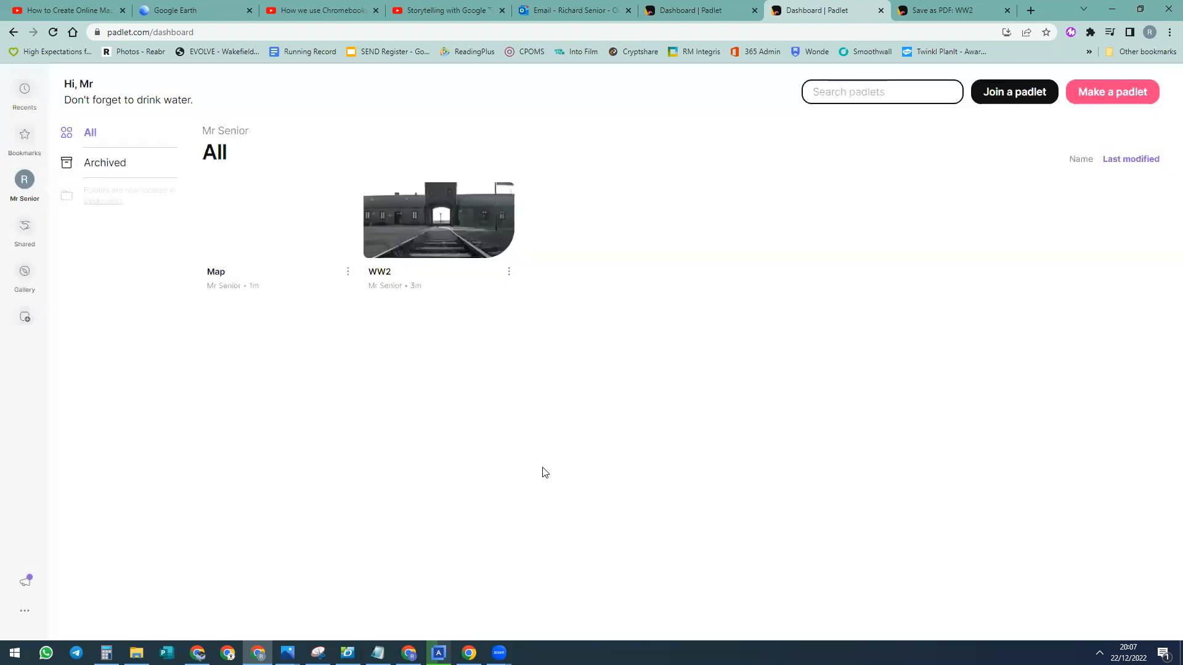
Step: Create a new Timeline padlet and title it WW2
{"action": "left_click", "coordinate": [1112, 94]}
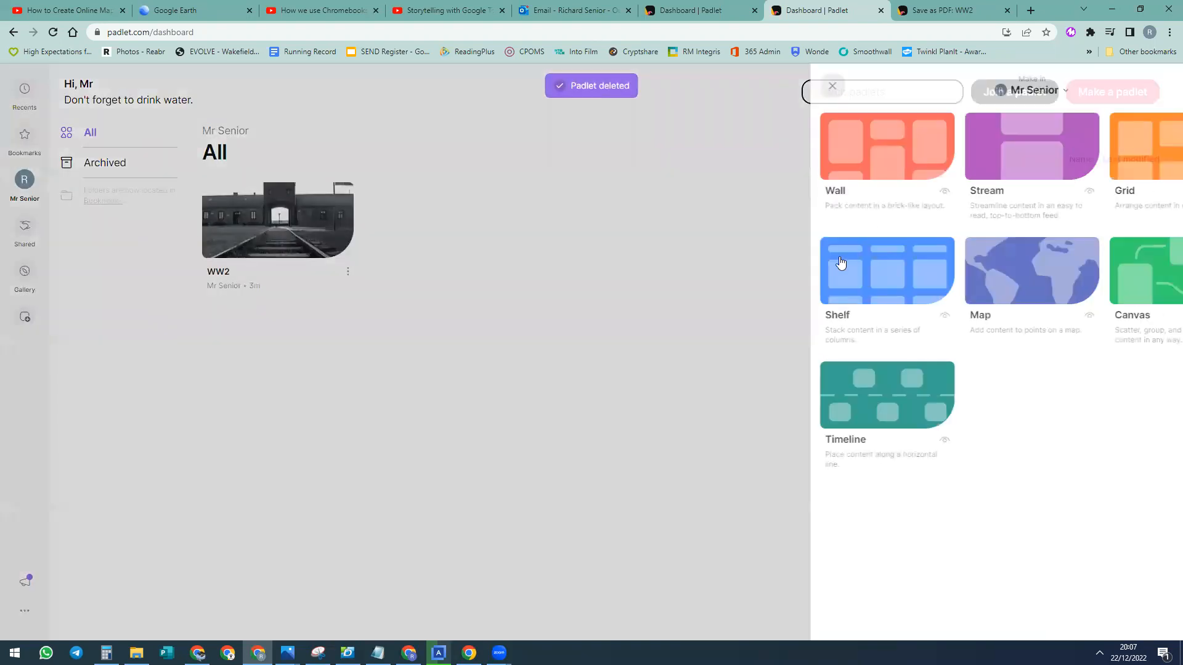
{"action": "left_click", "coordinate": [792, 425]}
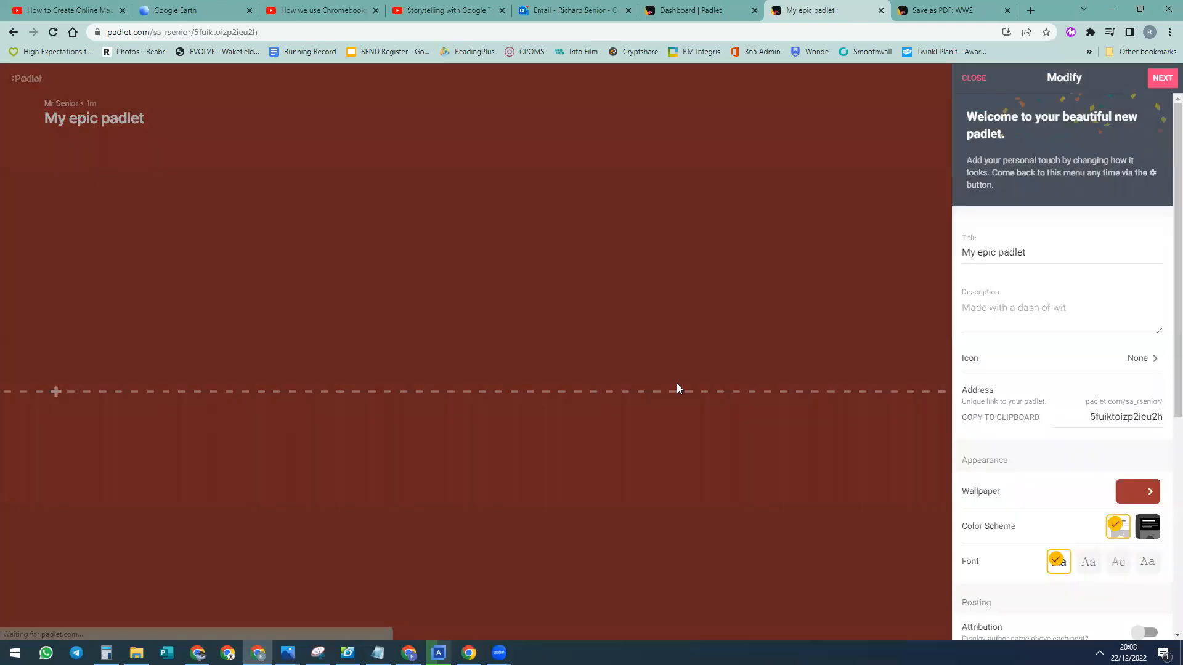
{"action": "triple_click", "coordinate": [1010, 251]}
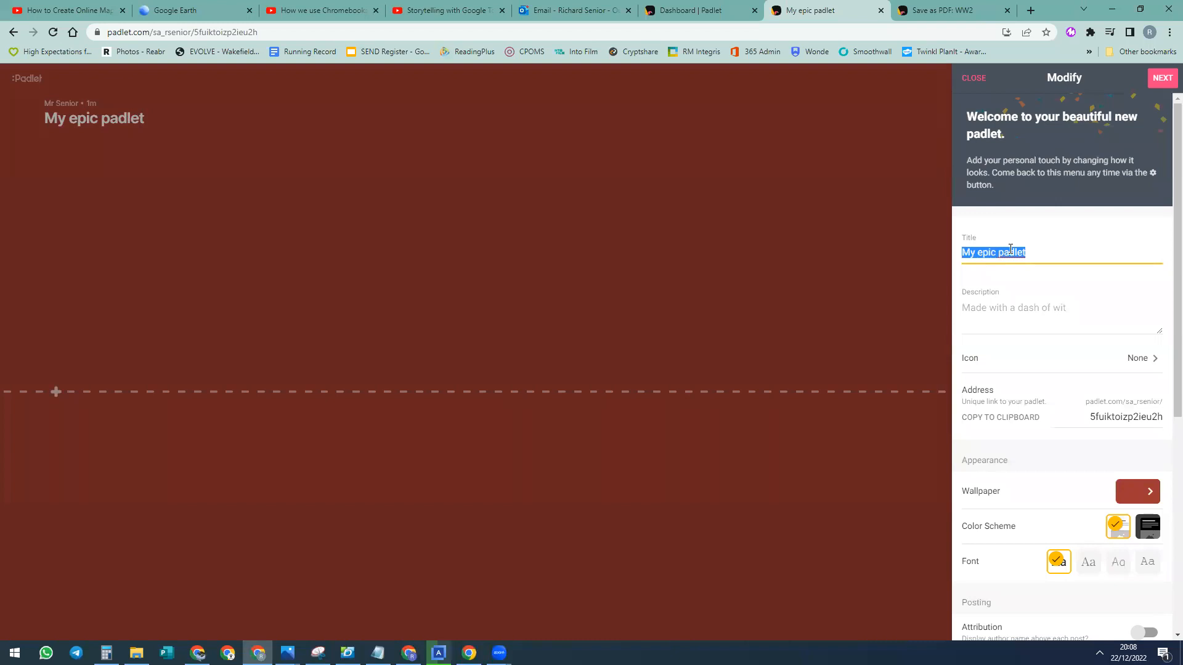
{"action": "type", "text": "WW2"}
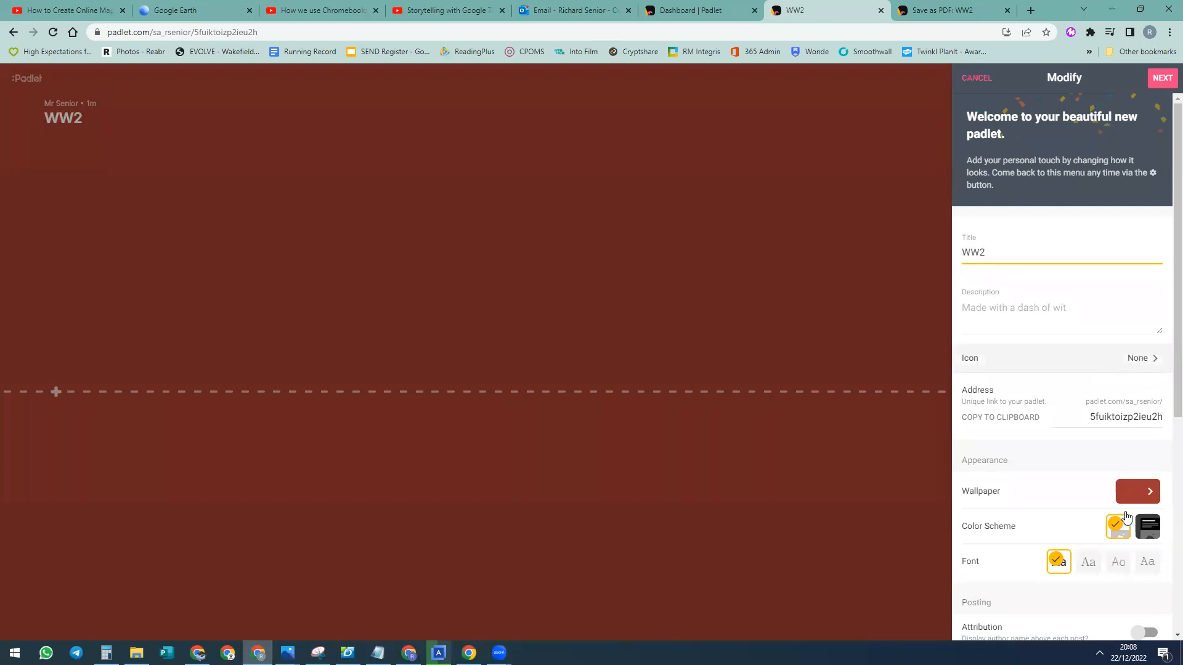
Step: Search the wallpaper images for WW2 and apply the black-and-white fighter plane photo as the timeline's wallpaper
{"action": "left_click", "coordinate": [1137, 493]}
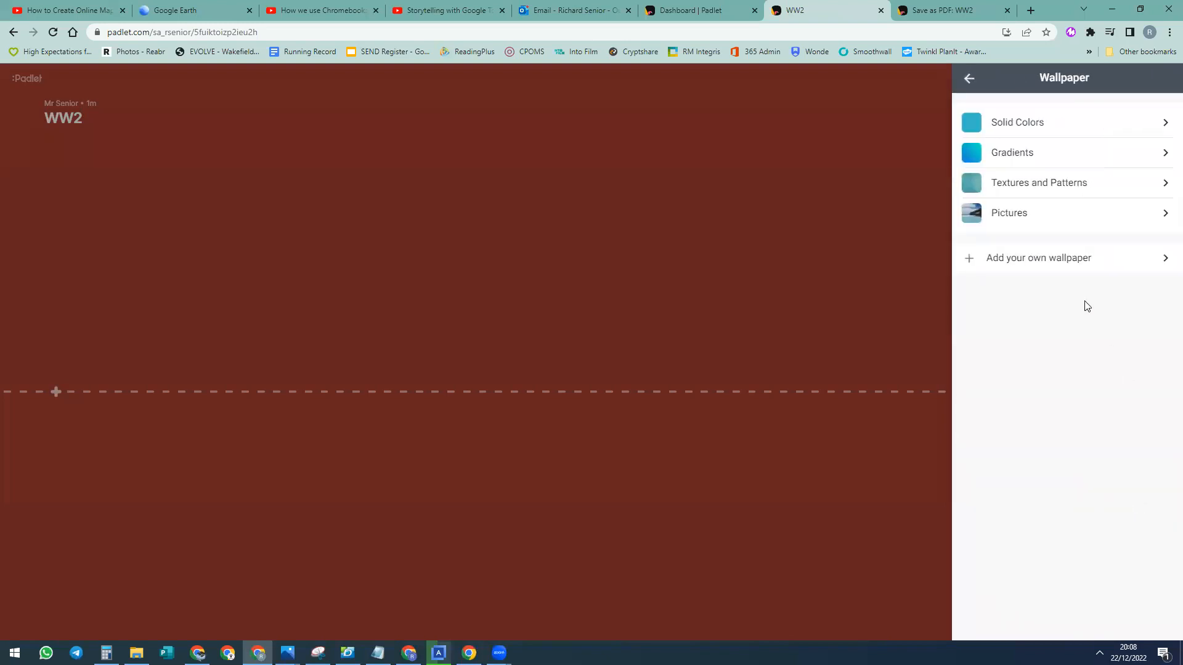
{"action": "left_click", "coordinate": [1029, 262]}
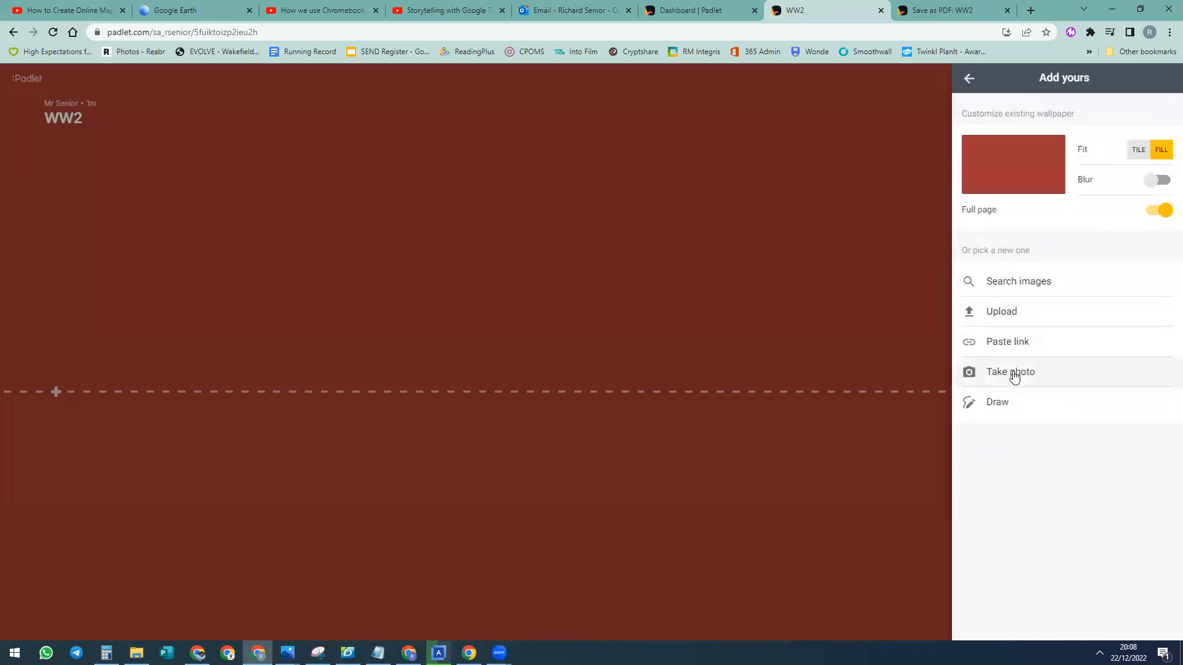
{"action": "left_click", "coordinate": [1016, 283]}
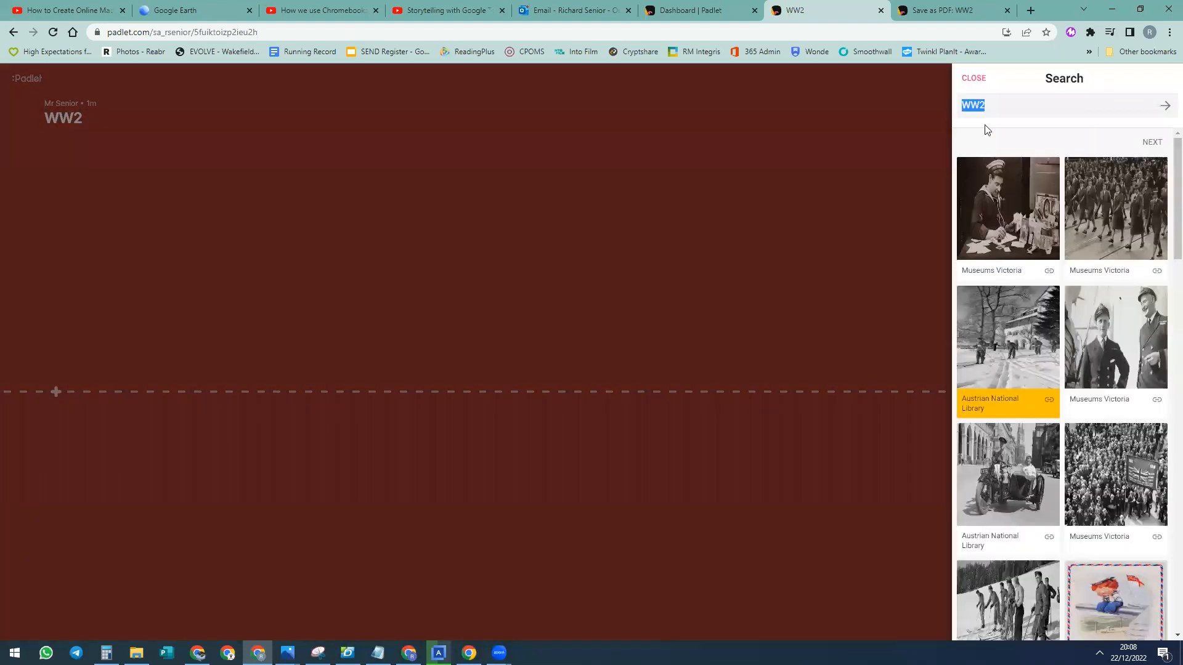
{"action": "scroll", "coordinate": [1098, 401], "scroll_direction": "down", "scroll_amount": 8}
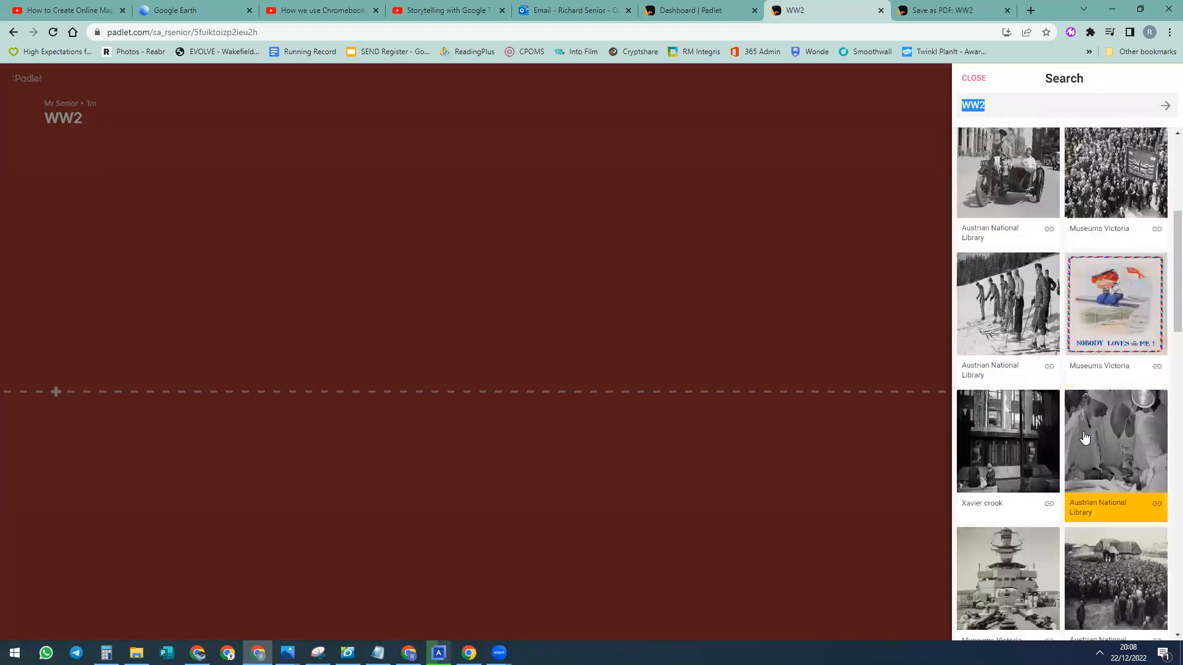
{"action": "scroll", "coordinate": [1066, 431], "scroll_direction": "down", "scroll_amount": 10}
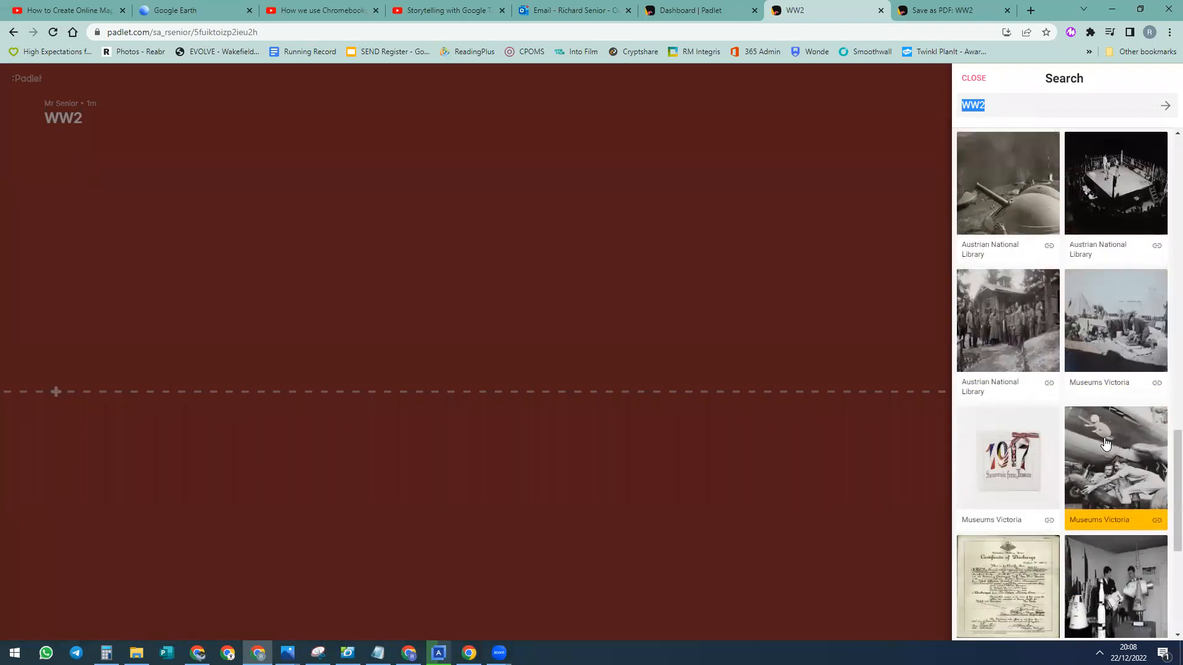
{"action": "scroll", "coordinate": [1091, 370], "scroll_direction": "down", "scroll_amount": 5}
{"action": "left_click", "coordinate": [1126, 423]}
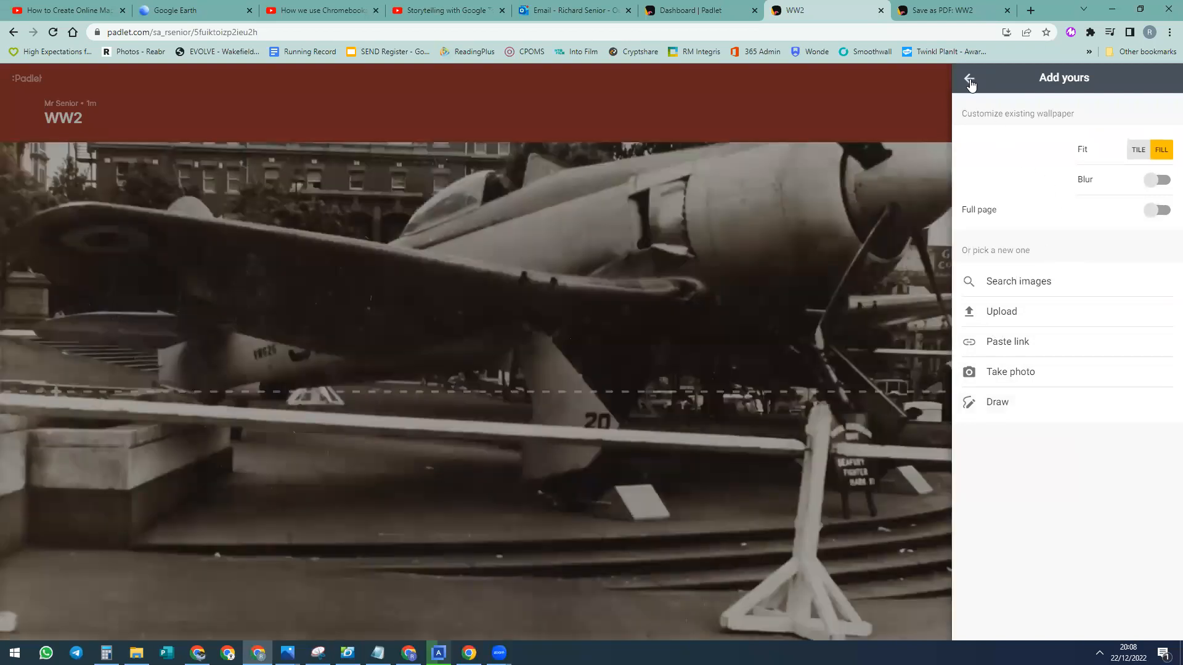
{"action": "left_click", "coordinate": [971, 84]}
{"action": "left_click", "coordinate": [973, 81]}
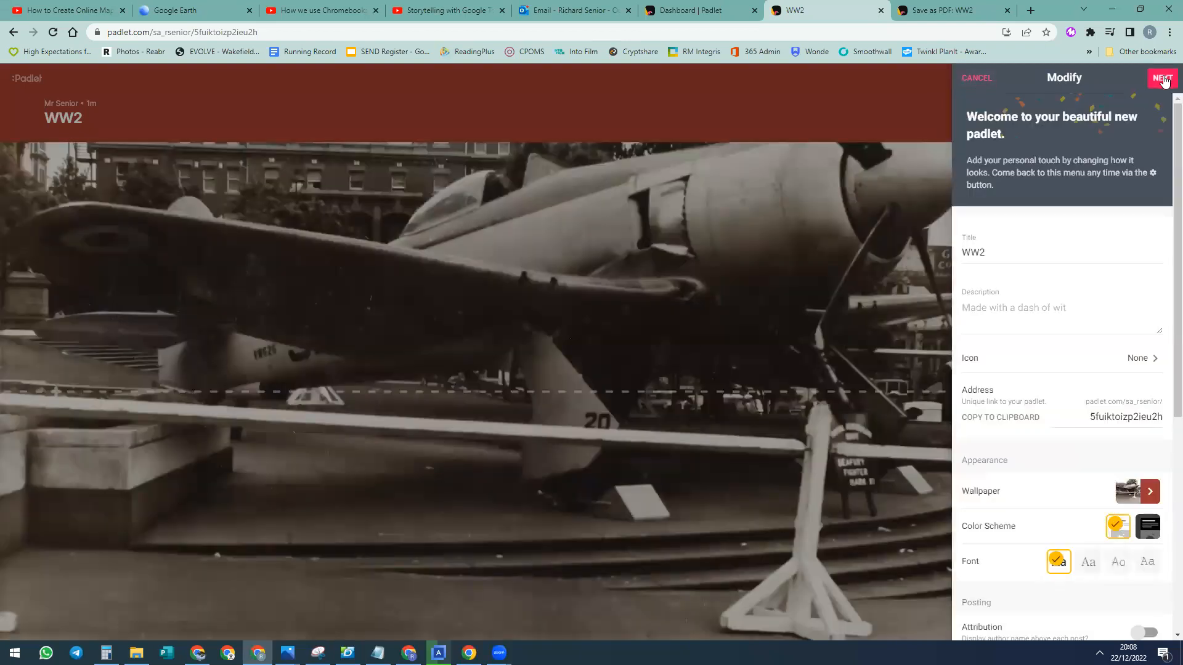
Step: Turn on profanity filtering, save the padlet's settings, and finish the setup to start posting
{"action": "scroll", "coordinate": [1133, 369], "scroll_direction": "down", "scroll_amount": 6}
{"action": "left_click", "coordinate": [1146, 428]}
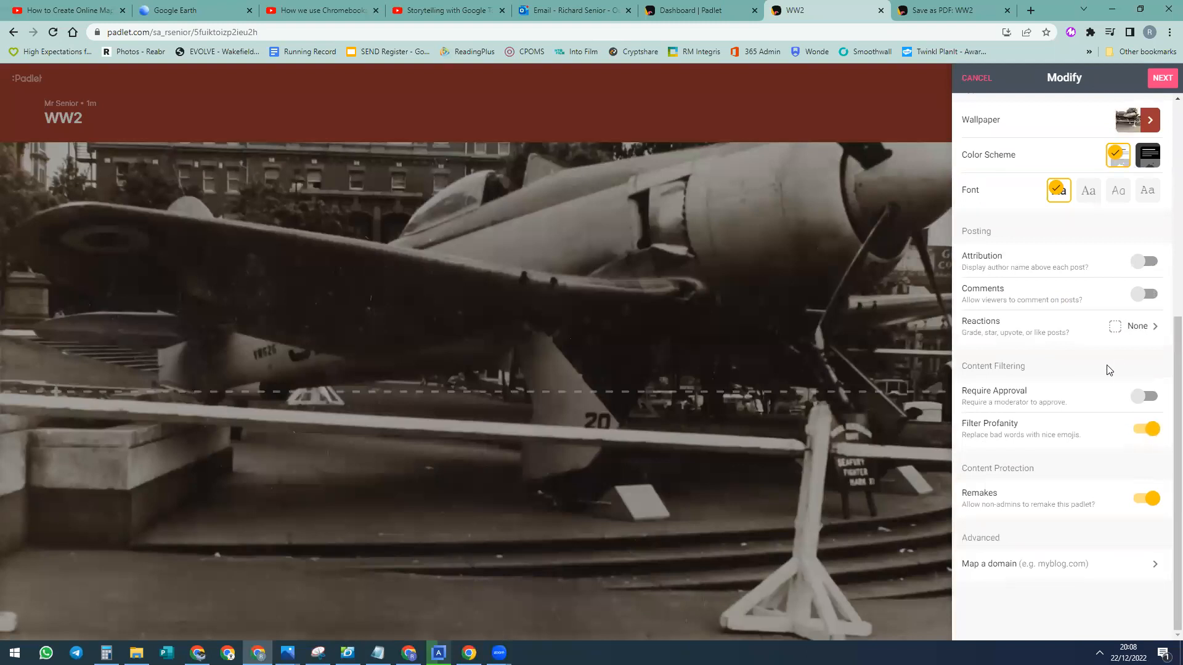
{"action": "scroll", "coordinate": [1115, 308], "scroll_direction": "up", "scroll_amount": 6}
{"action": "left_click", "coordinate": [1155, 82]}
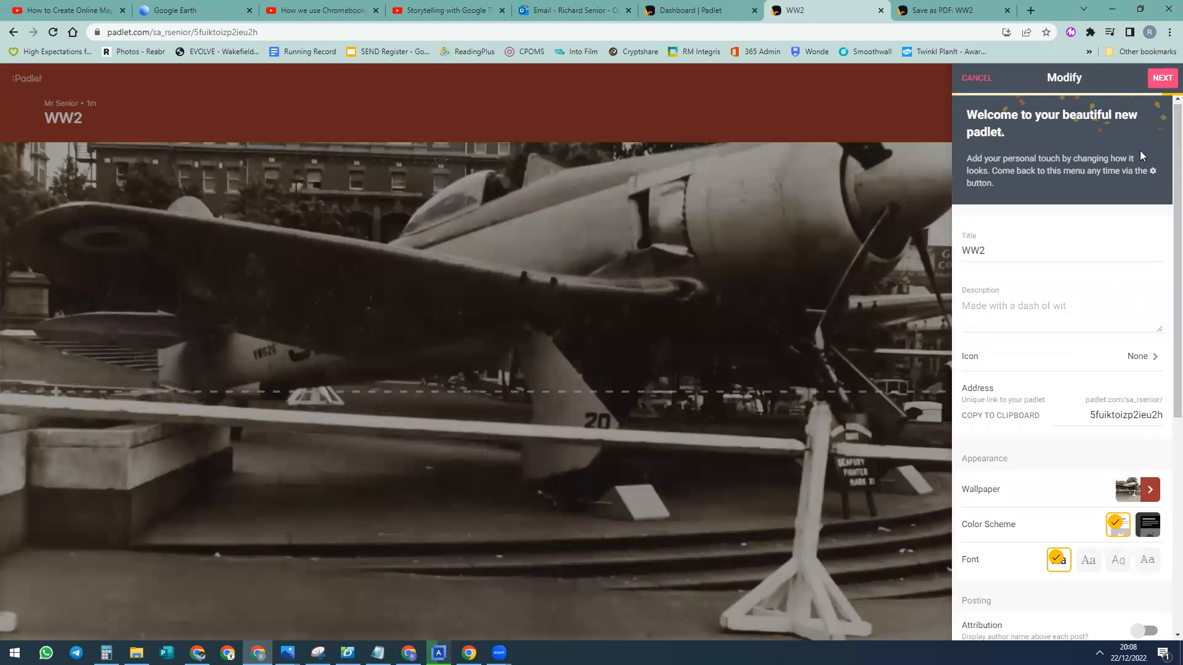
{"action": "left_click", "coordinate": [1157, 82]}
{"action": "left_click", "coordinate": [1069, 242]}
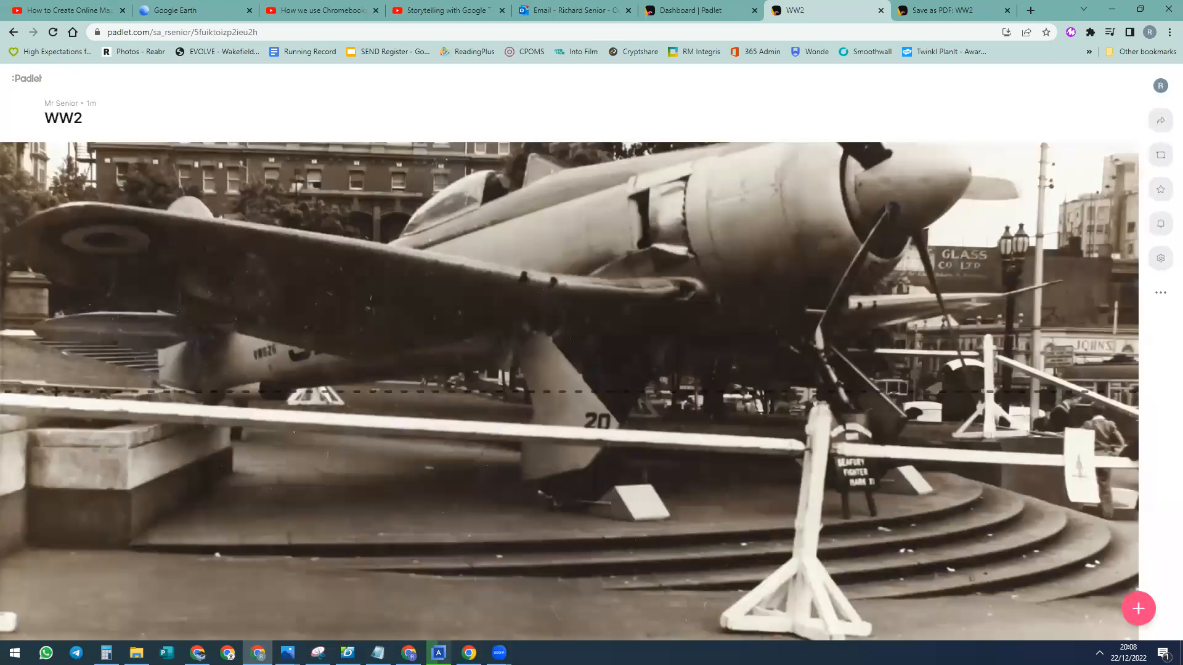
Step: Copy the WW2 timeline's share link and open it in the guest browser window in place of the Map padlet
{"action": "left_click", "coordinate": [1160, 293]}
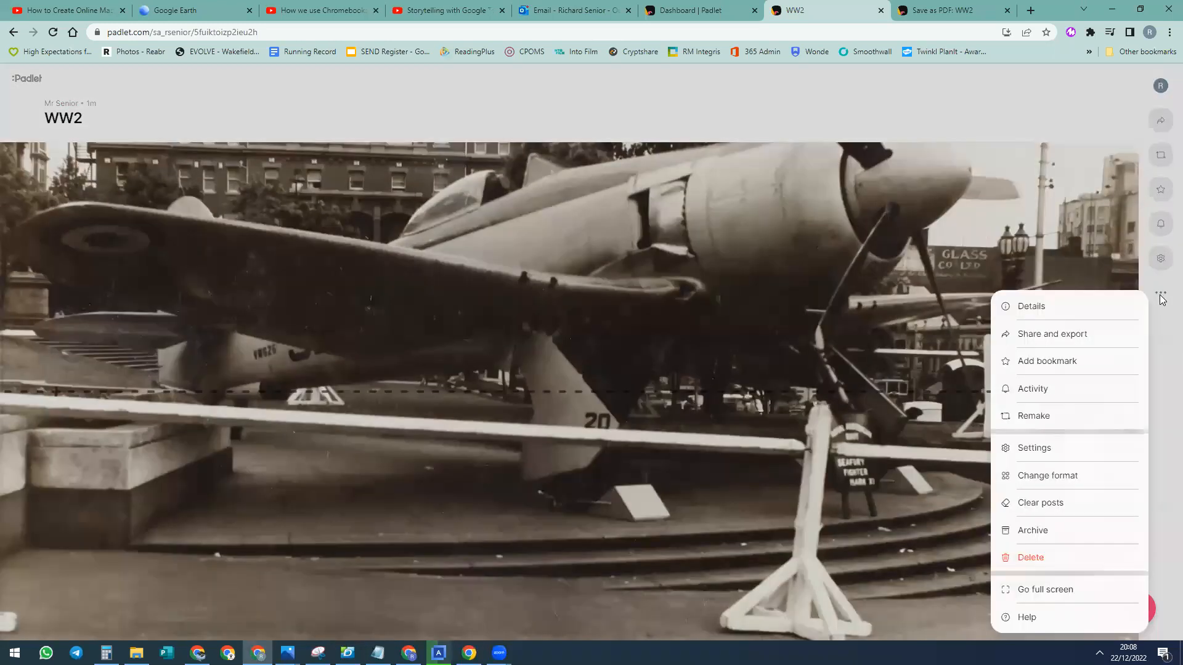
{"action": "left_click", "coordinate": [1060, 340]}
{"action": "left_click", "coordinate": [1025, 340]}
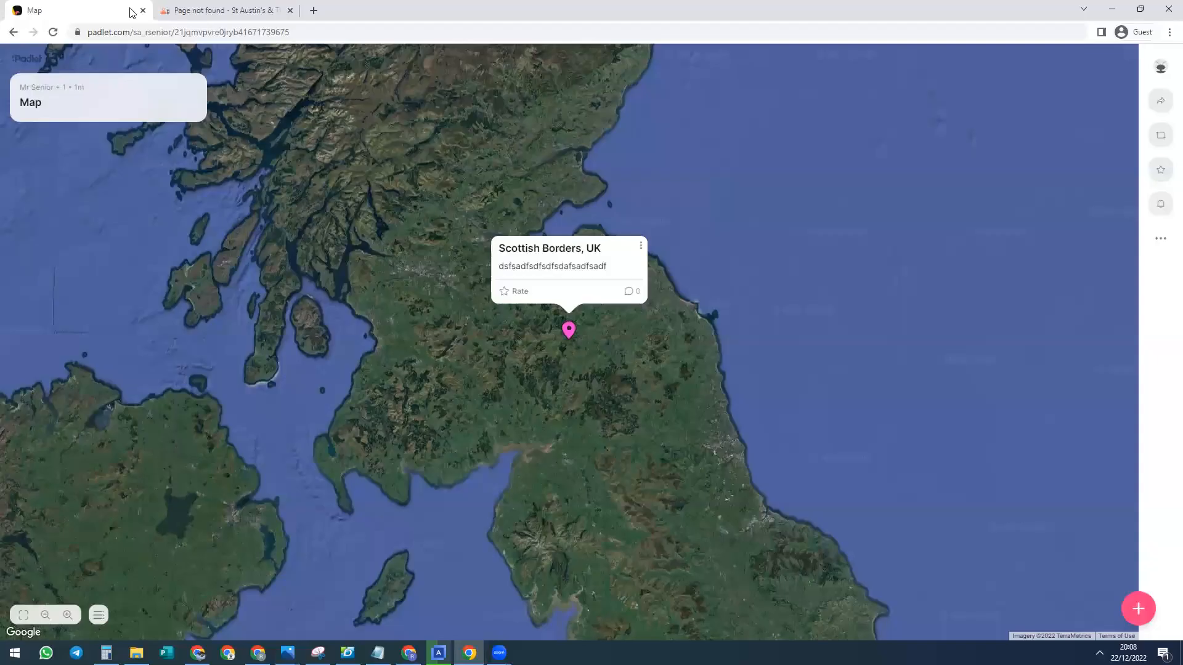
{"action": "left_click", "coordinate": [171, 36]}
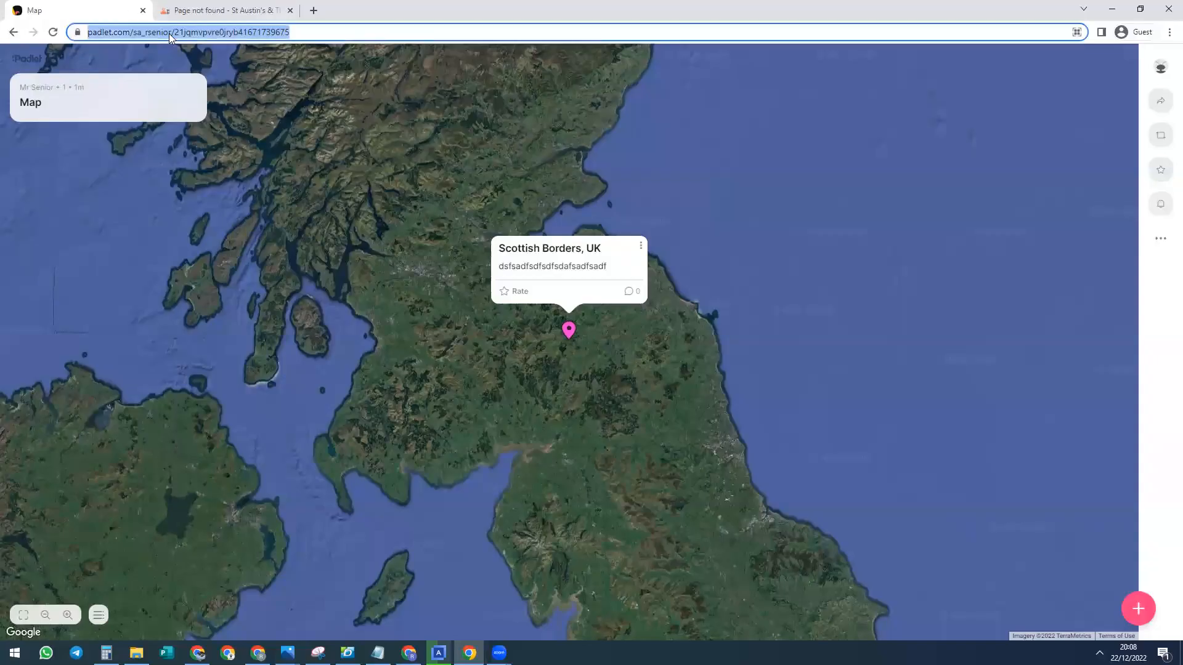
{"action": "key", "text": "ctrl+v"}
{"action": "key", "text": "Return"}
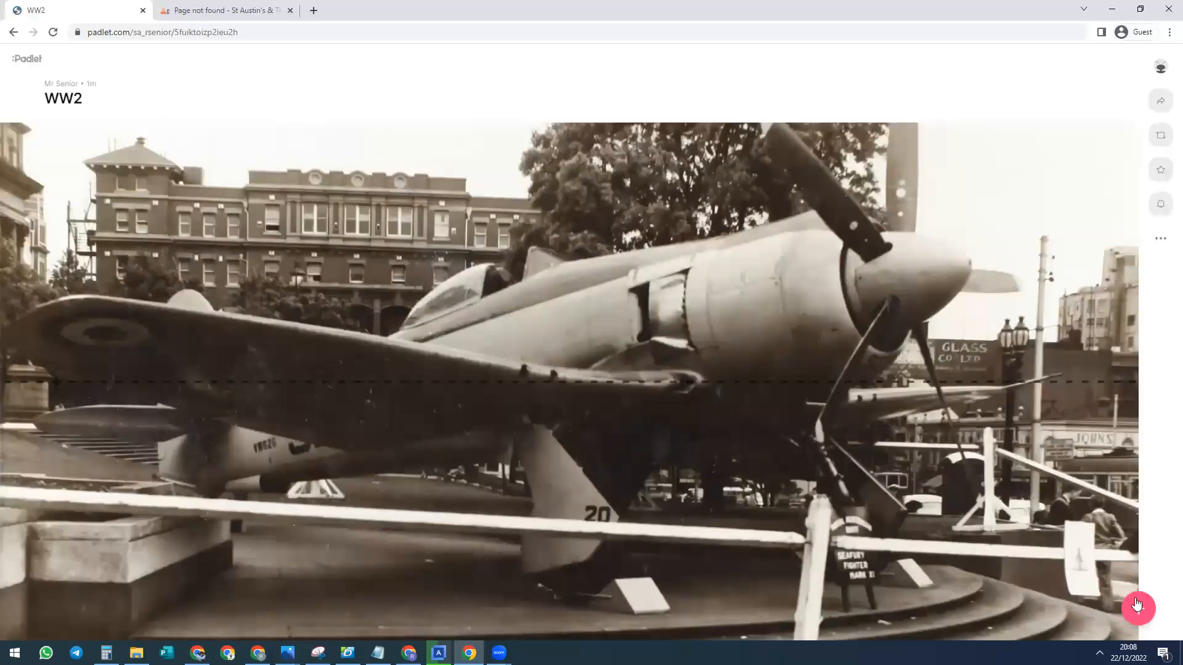
Step: As the guest, publish a timeline post titled Invasion of Poland with the filler text sadsadasdsa
{"action": "left_click", "coordinate": [1136, 604]}
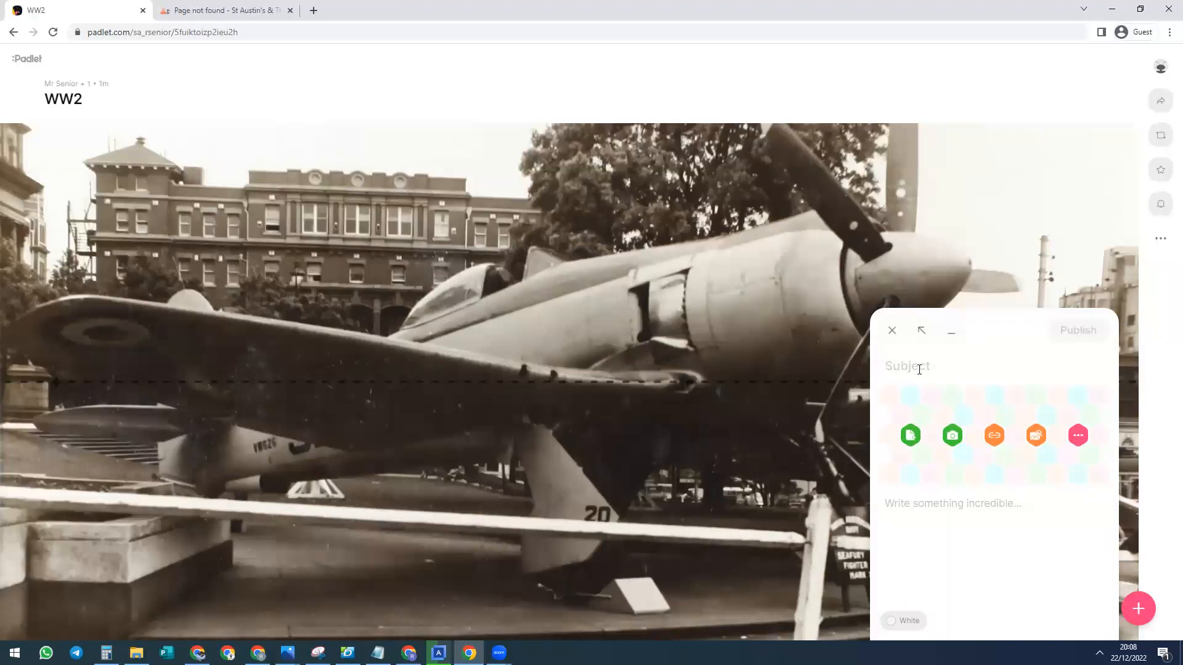
{"action": "type", "text": "Invasion of Poland"}
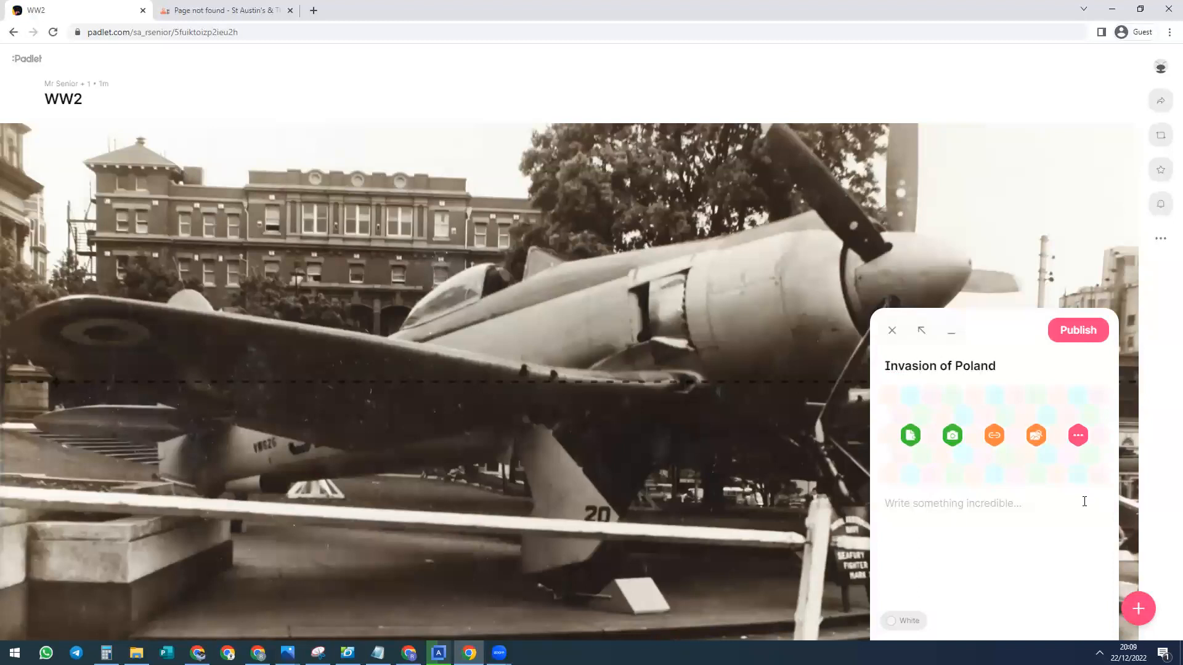
{"action": "left_click", "coordinate": [964, 501]}
{"action": "type", "text": "sadsadasdsa"}
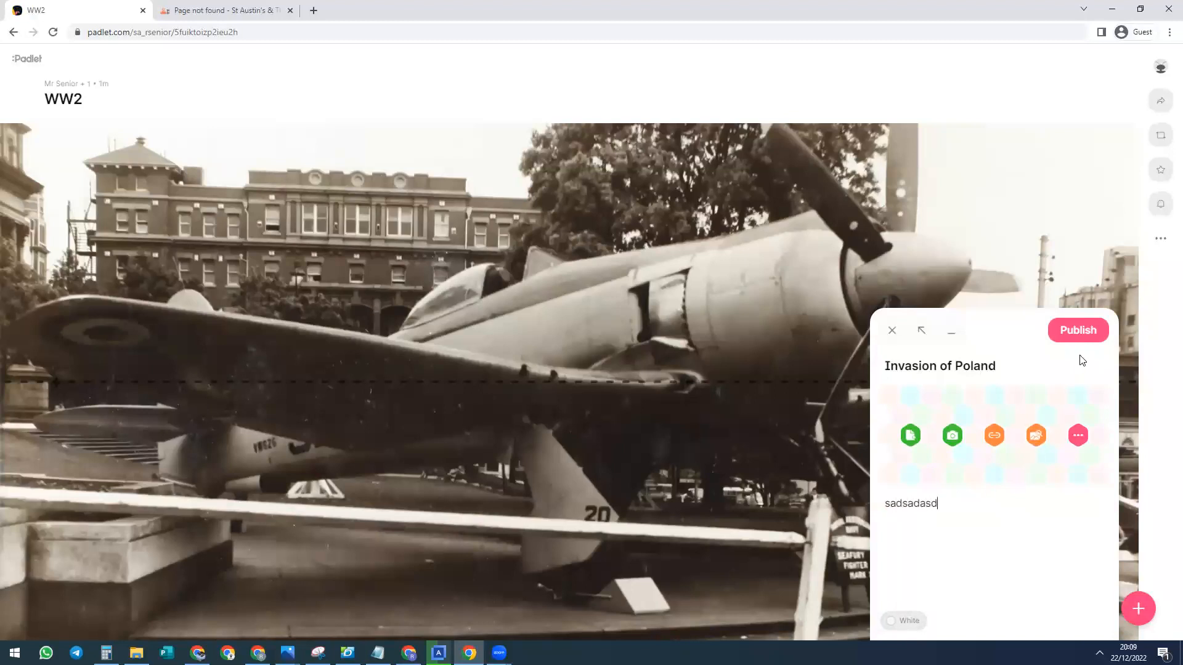
{"action": "left_click", "coordinate": [1079, 333]}
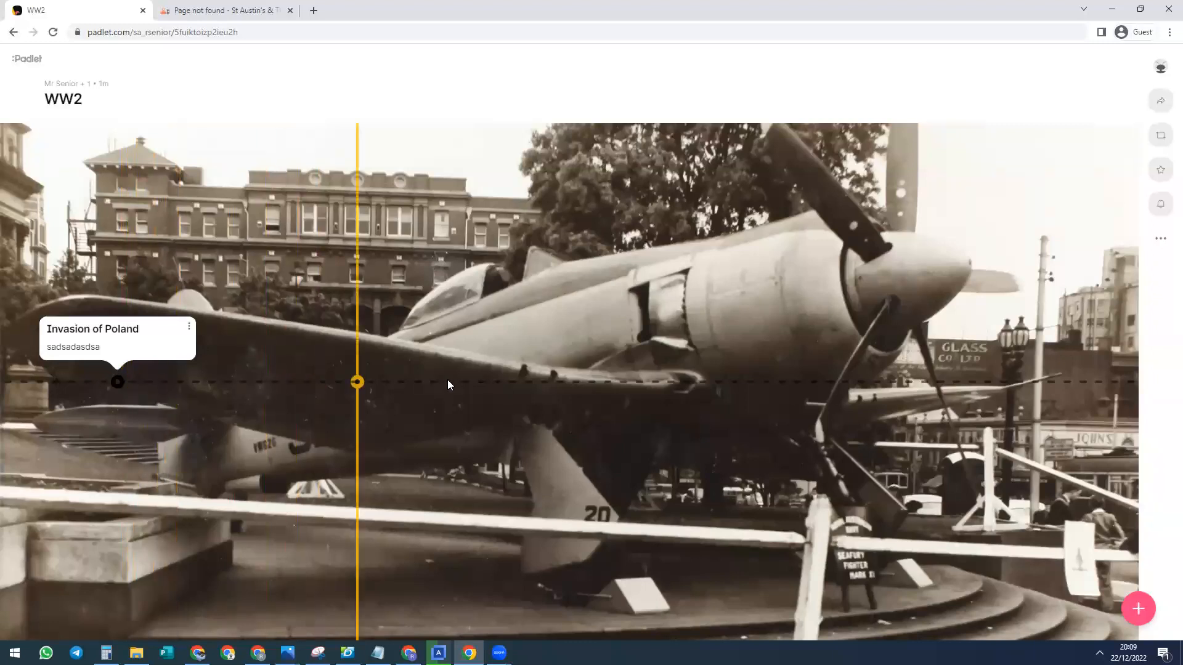
Step: Discard a blank new guest post, and close the sharing options on the owner's timeline to view the published post
{"action": "left_click", "coordinate": [182, 388]}
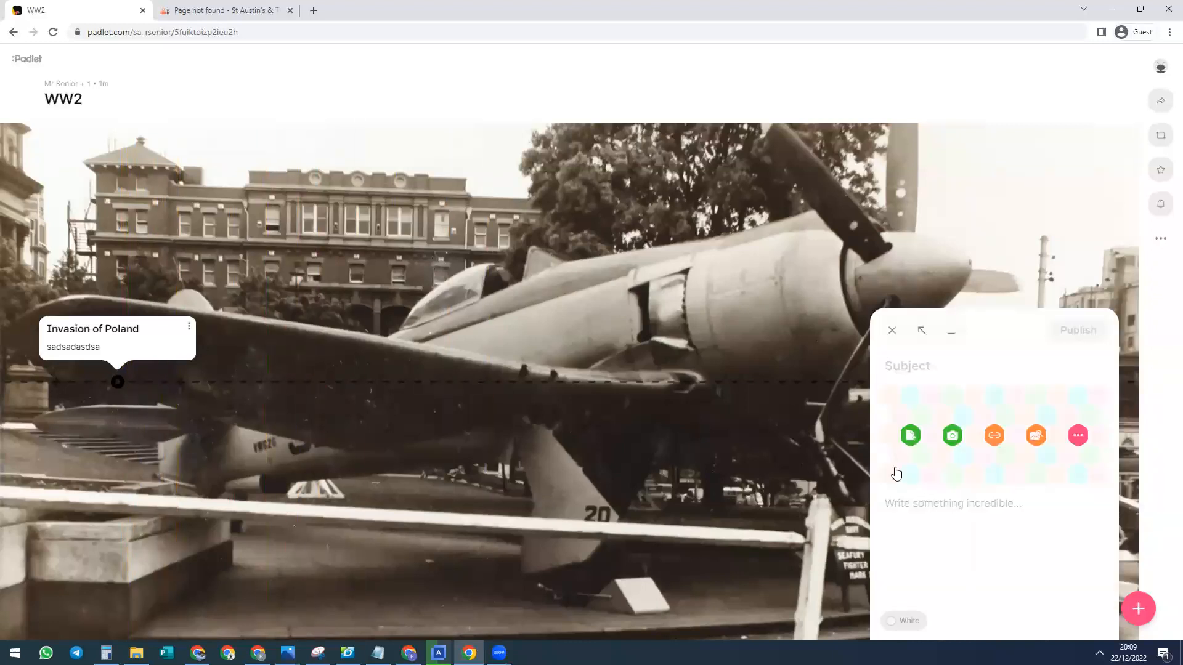
{"action": "left_click", "coordinate": [892, 332]}
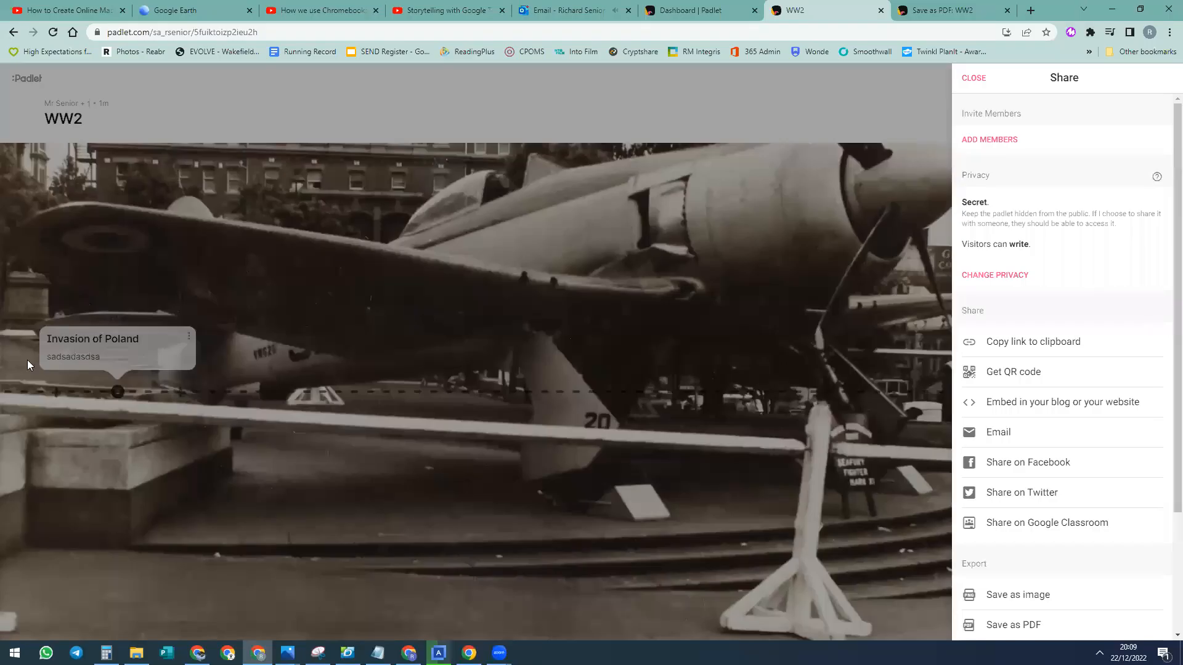
{"action": "left_click", "coordinate": [27, 359]}
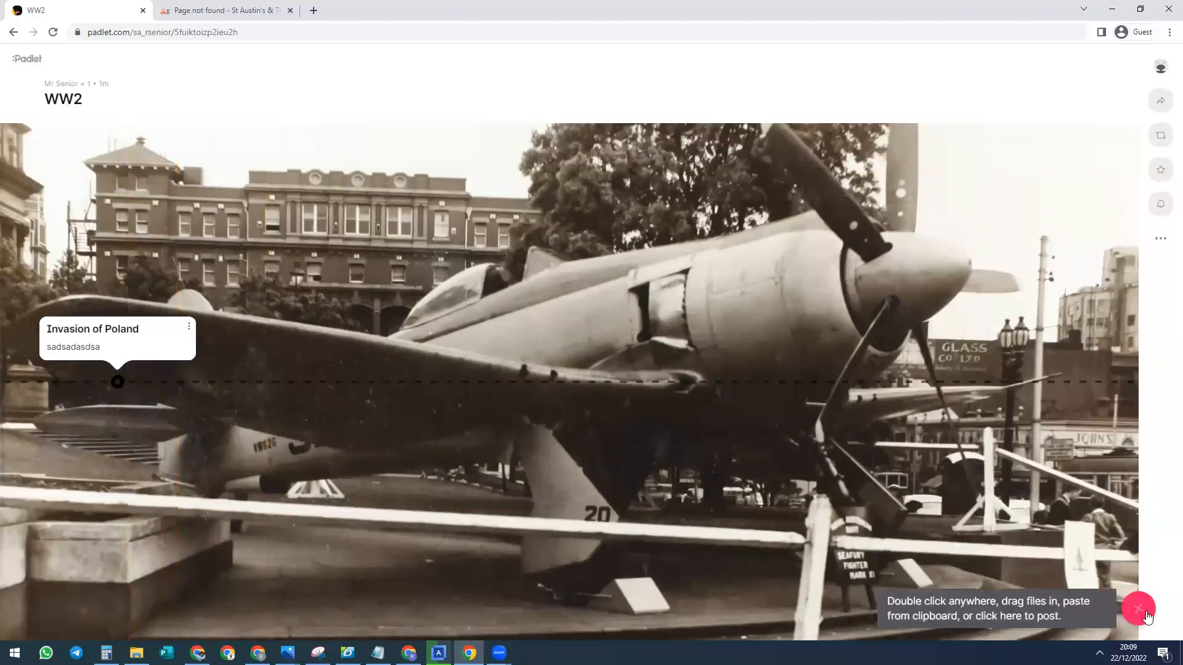
Step: As the guest, publish a post titled Invasion of Jersey and move the Invasion of Poland post after it on the timeline
{"action": "left_click", "coordinate": [843, 353]}
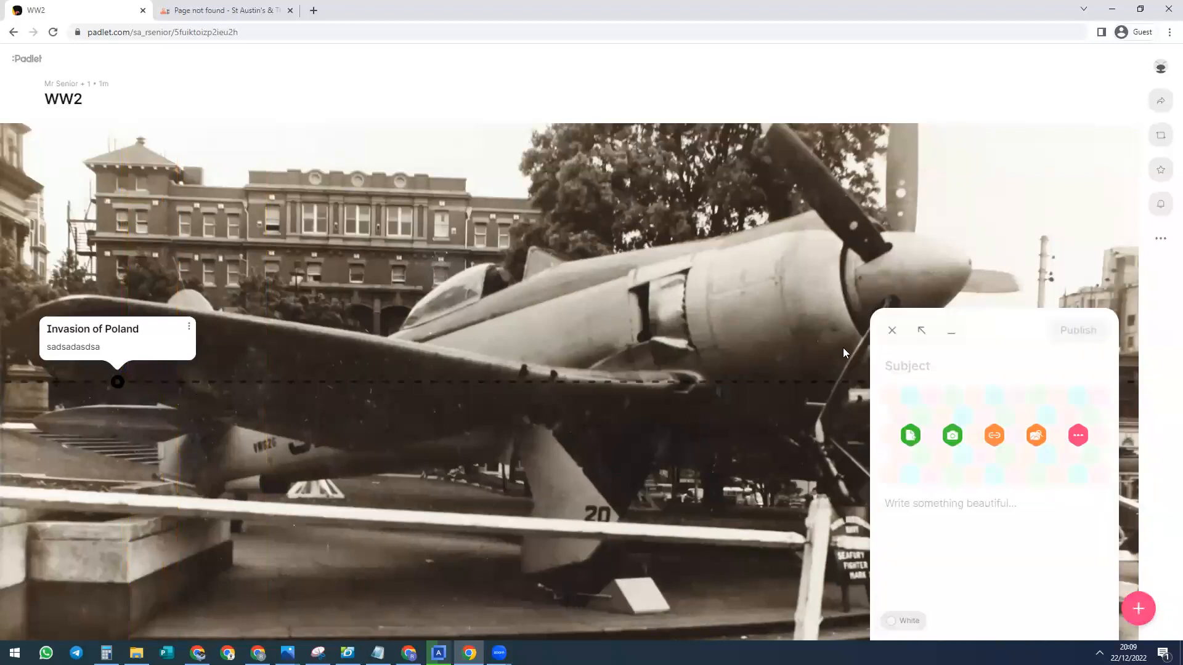
{"action": "type", "text": "Invasion of Jersey"}
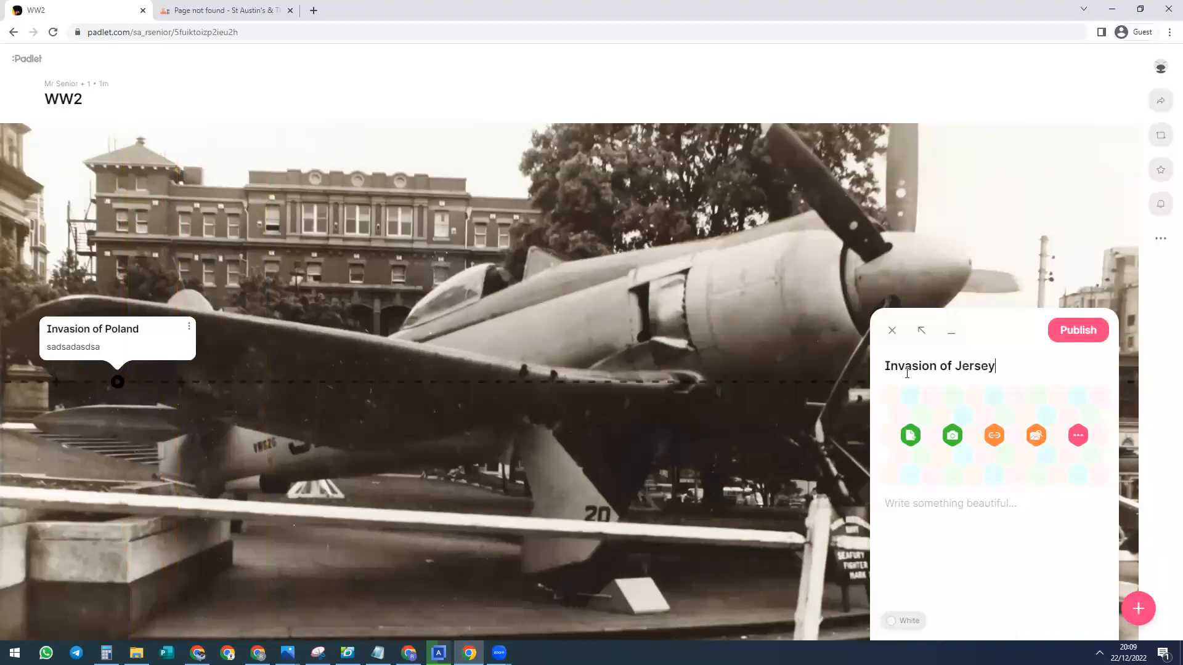
{"action": "left_click", "coordinate": [1082, 333]}
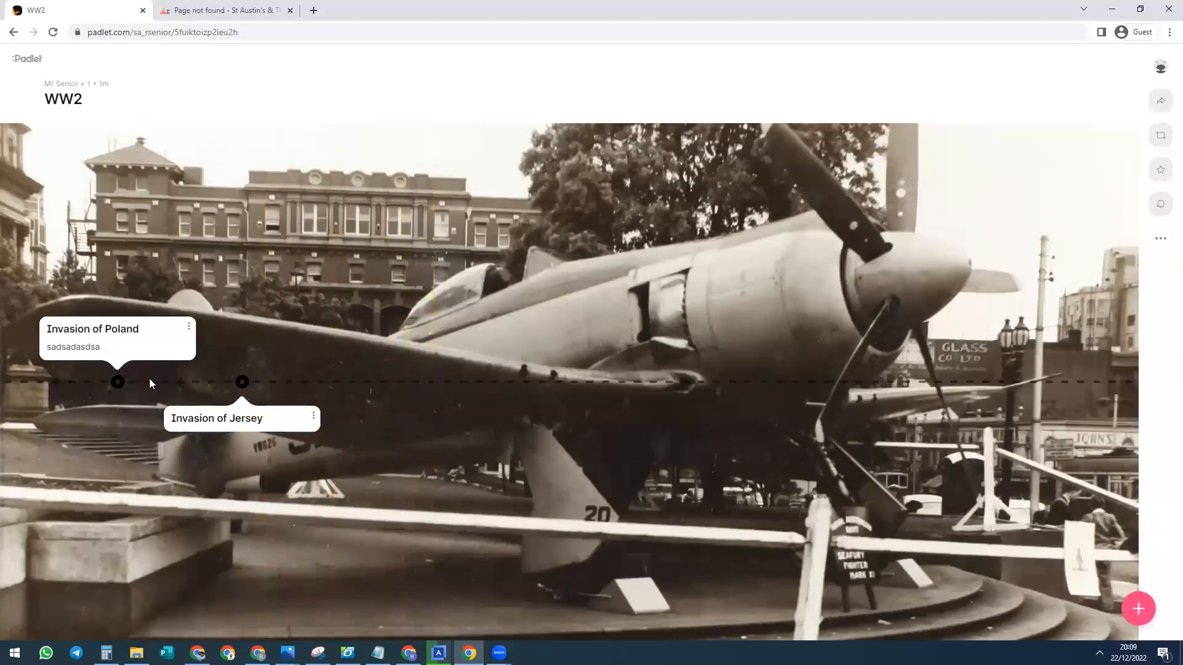
{"action": "left_click_drag", "start_coordinate": [120, 377], "coordinate": [271, 386]}
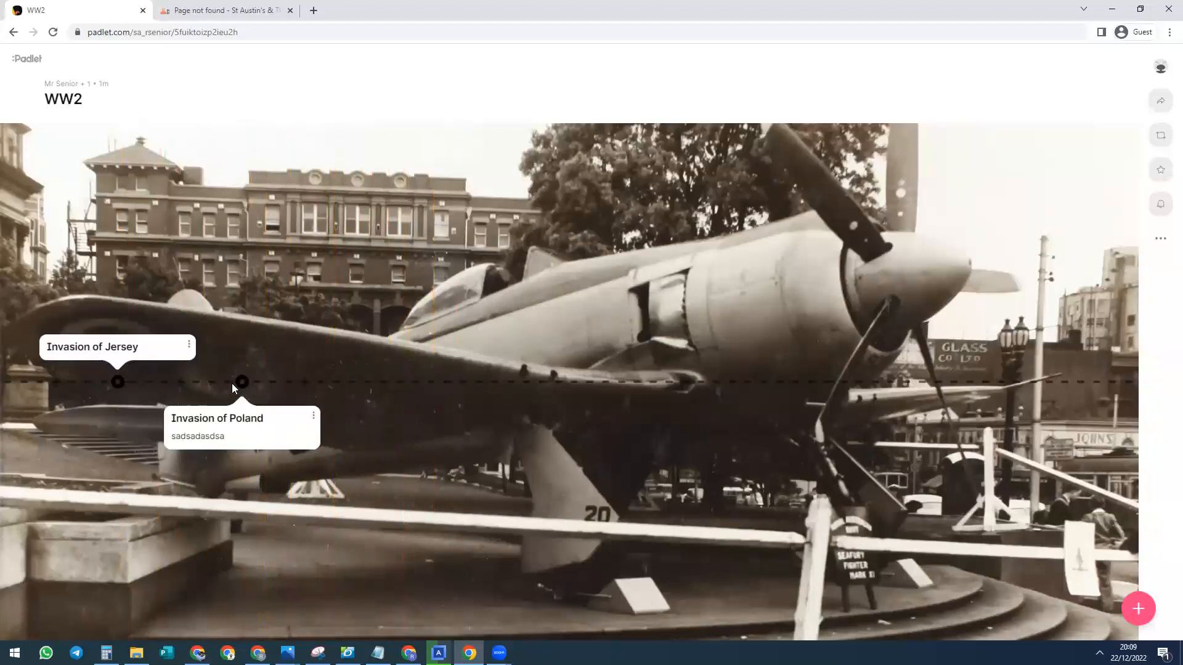
Step: Check the post order on the owner's timeline, return to the dashboard, and look over the available padlet formats
{"action": "key", "text": "alt+Tab"}
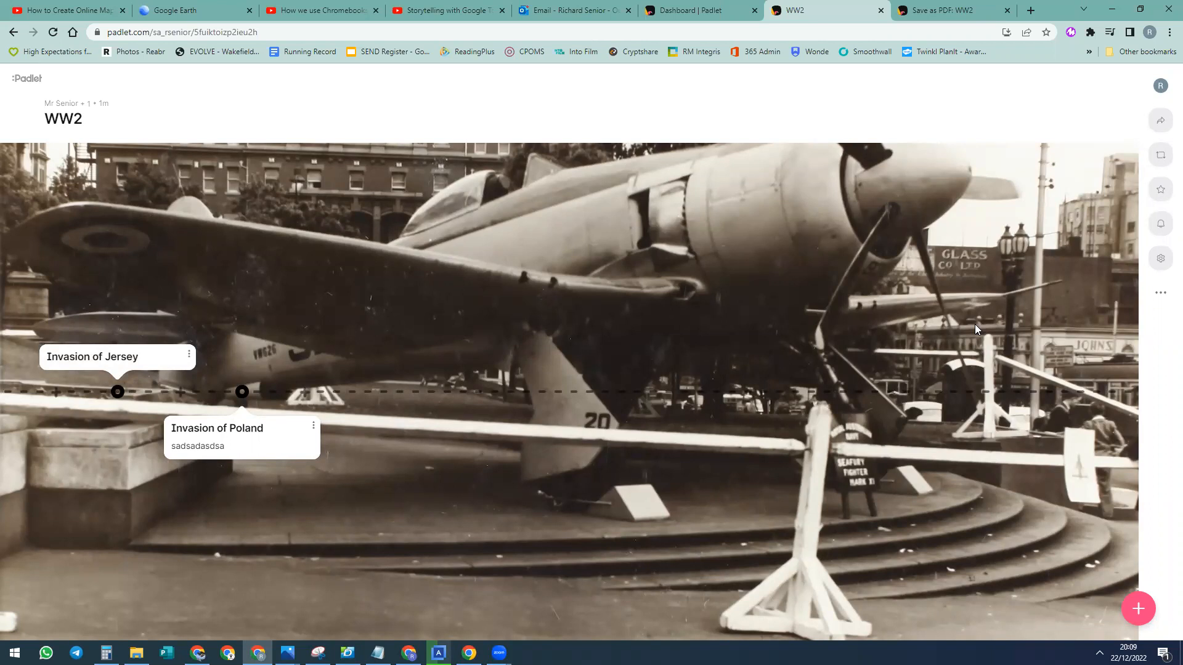
{"action": "left_click", "coordinate": [25, 79]}
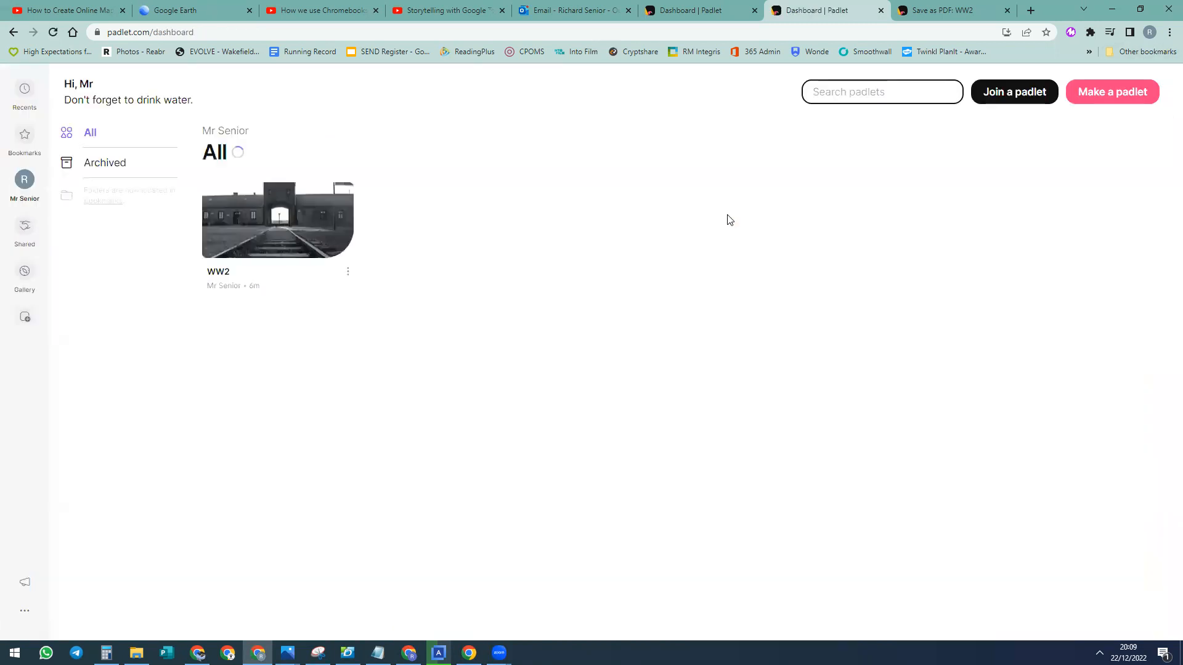
{"action": "left_click", "coordinate": [1103, 92]}
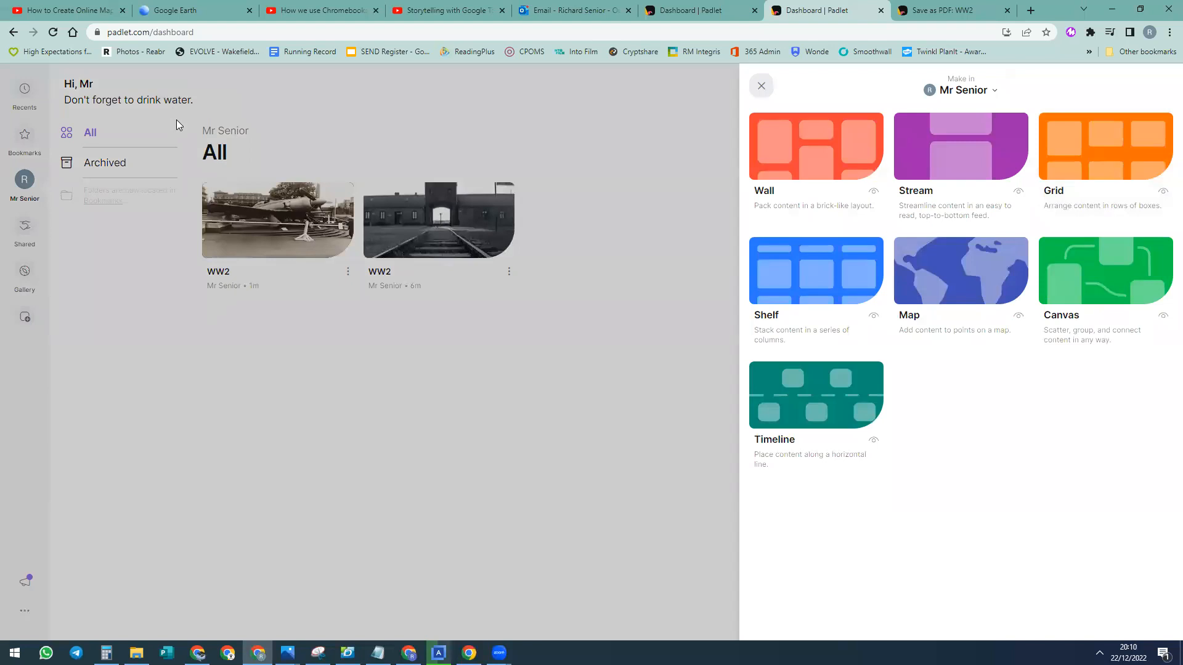
{"action": "left_click", "coordinate": [762, 89]}
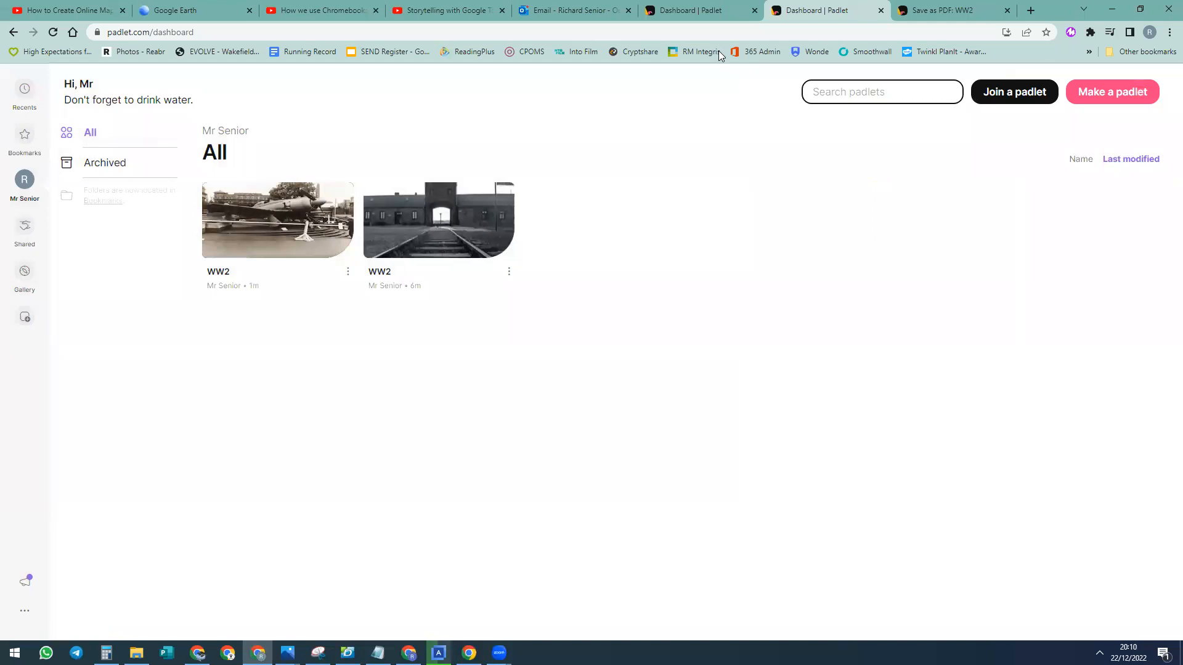